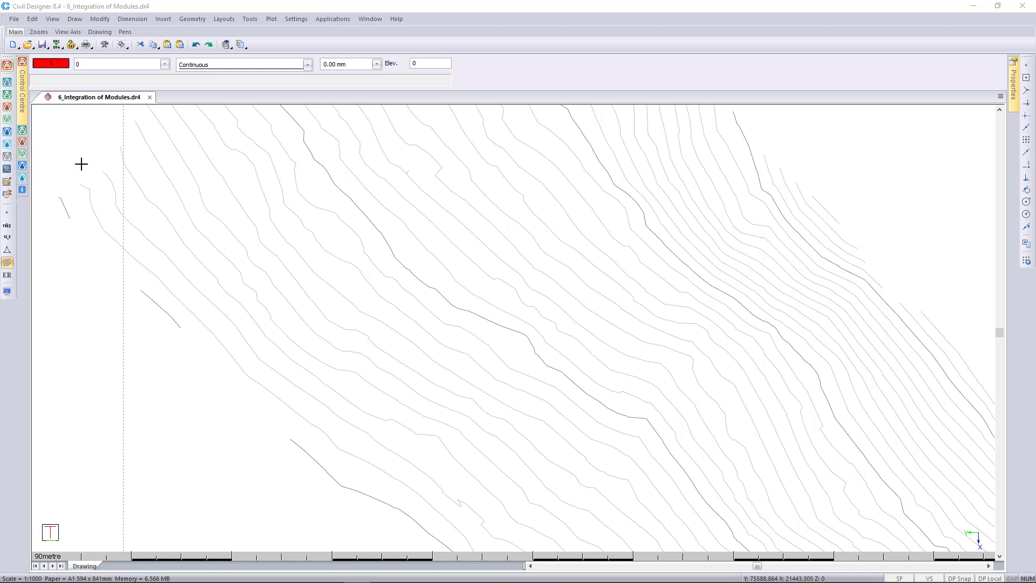
- Draw three separate straight lines across the contours, leaving gaps between them, to outline a bent road alignment
left_click(7, 66)
left_click(75, 19)
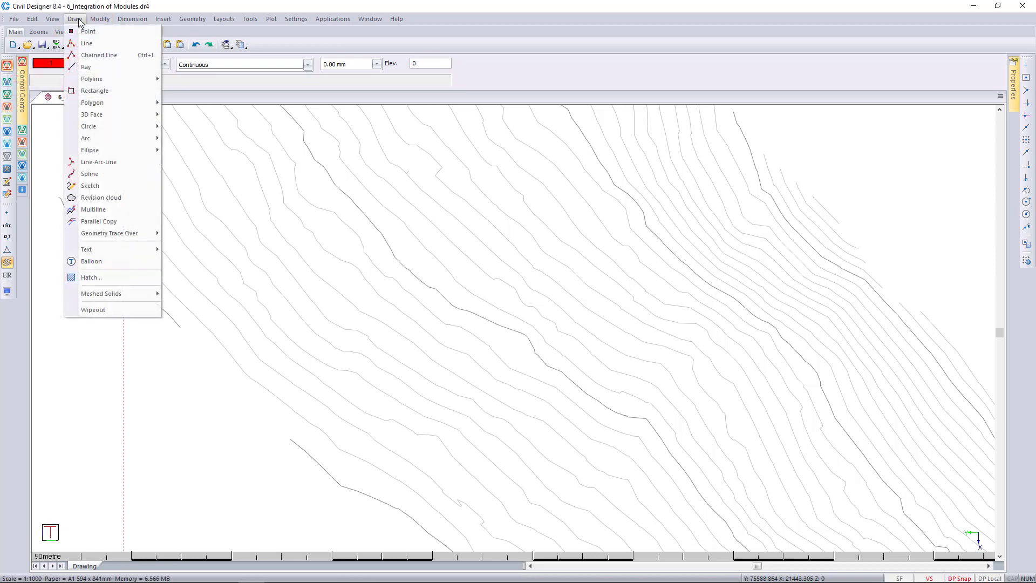
left_click(102, 47)
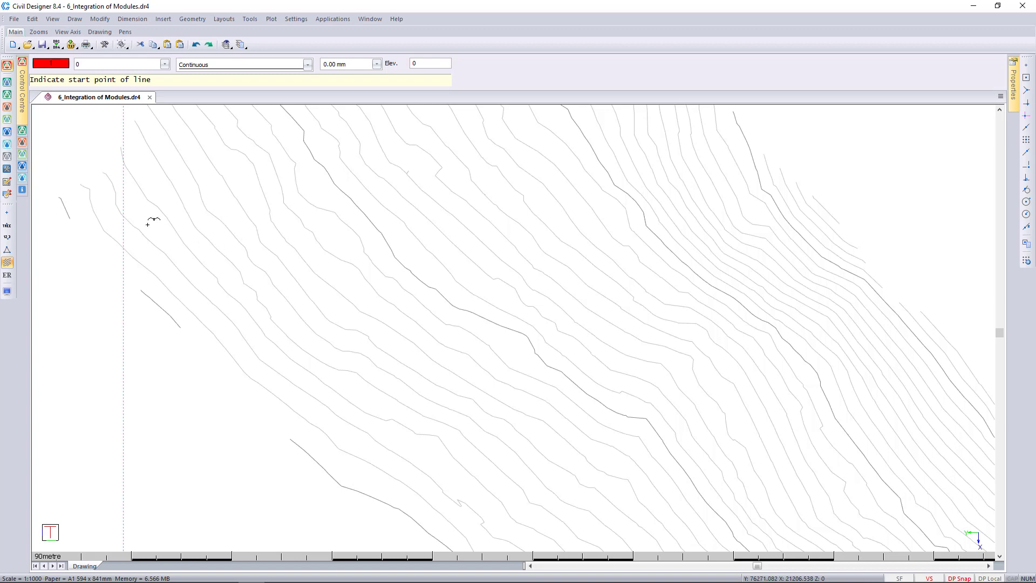
left_click(131, 223)
left_click(362, 224)
left_click(504, 247)
left_click(729, 388)
scroll(621, 356, "down", 3)
left_click(566, 484)
left_click(548, 374)
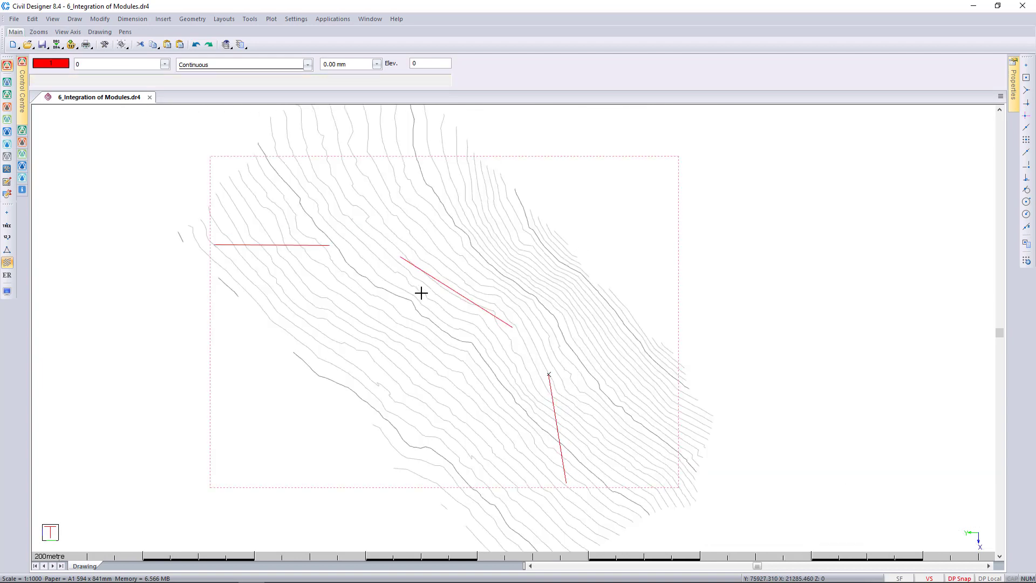
- Fillet the horizontal line and the middle diagonal line with a radius of 50, trimming both entities
scroll(423, 294, "up", 3)
middle_click_drag(535, 345, 453, 288)
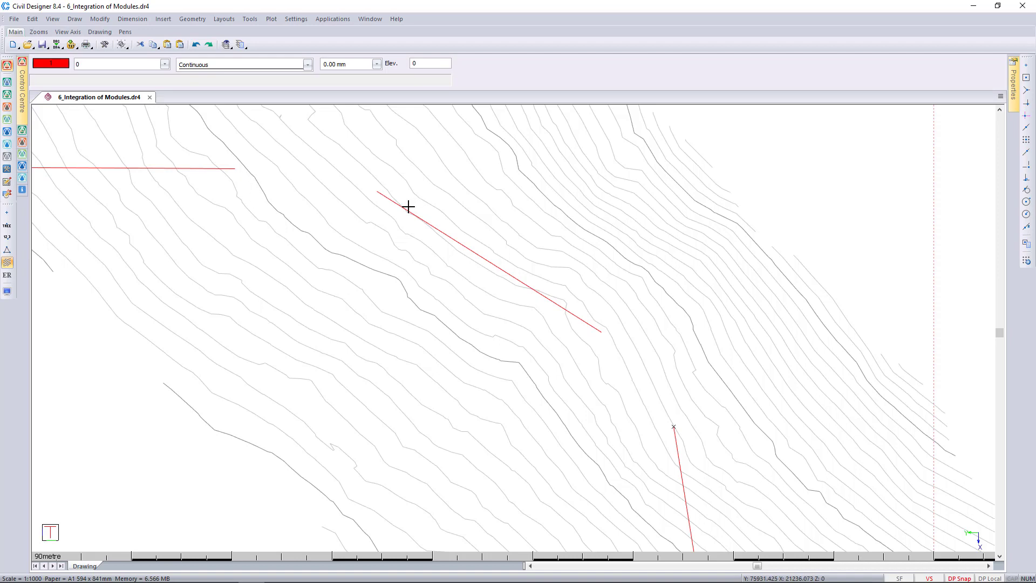
left_click(107, 20)
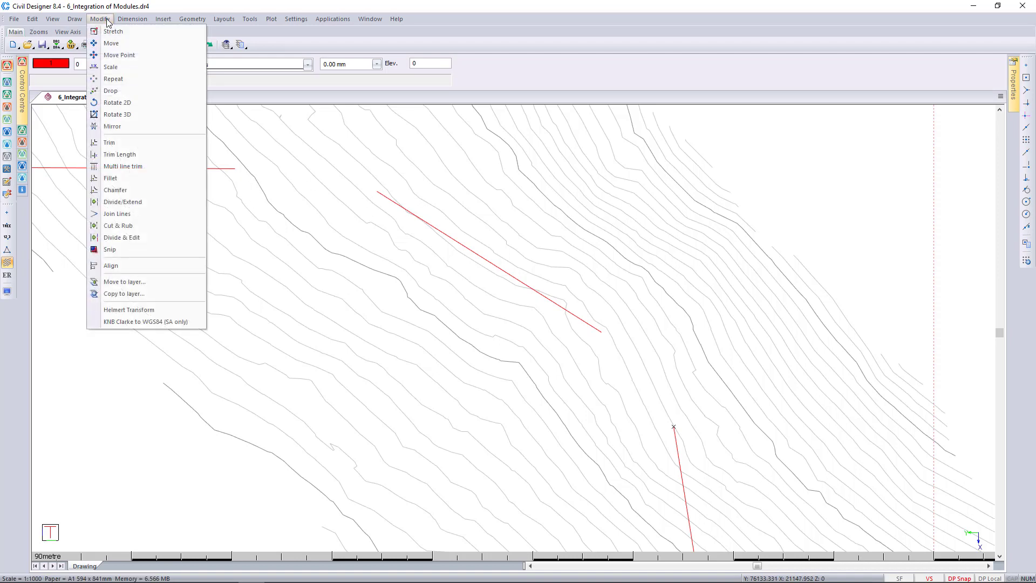
left_click(146, 179)
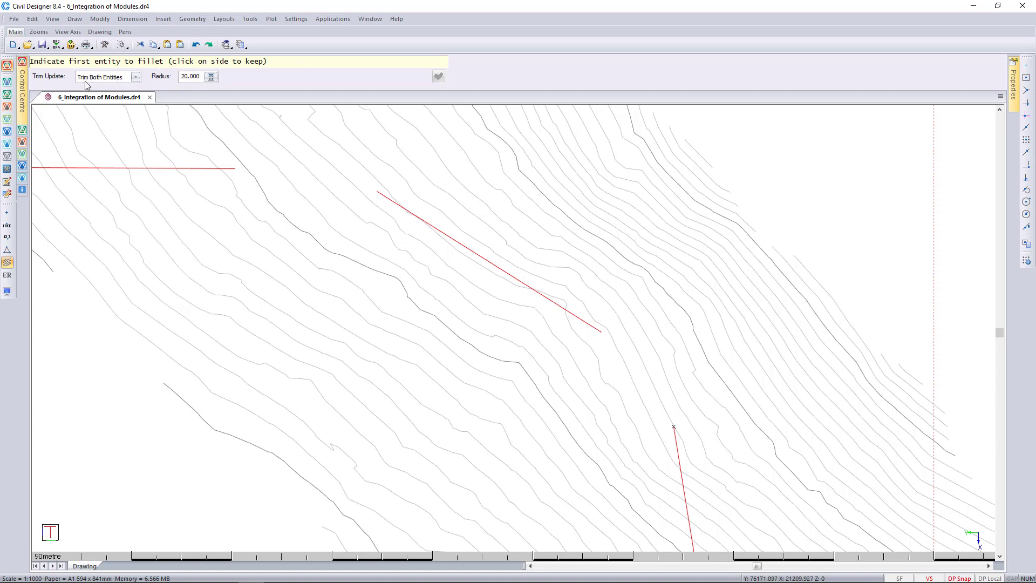
double_click(199, 77)
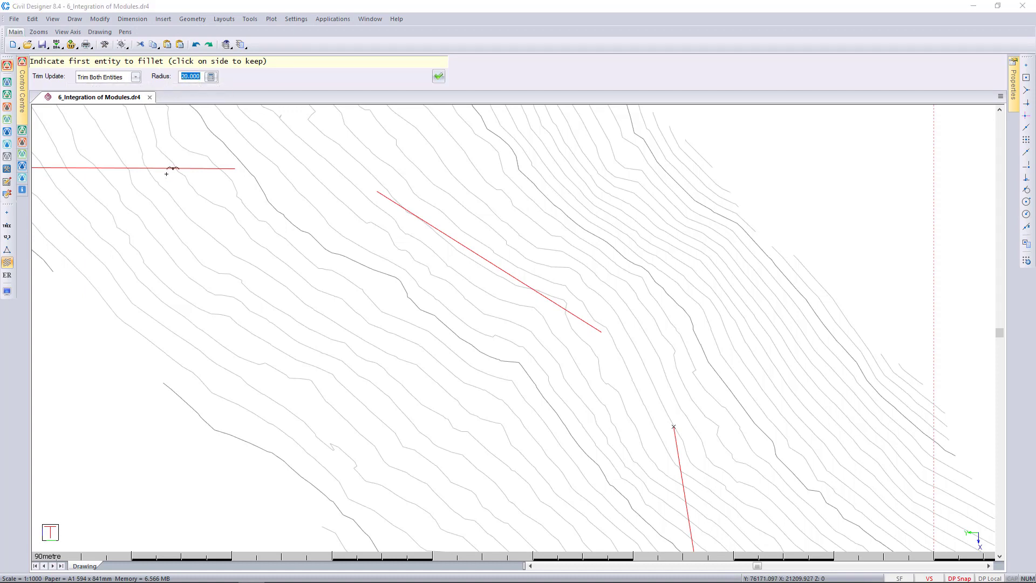
type("50")
left_click(438, 76)
left_click(199, 168)
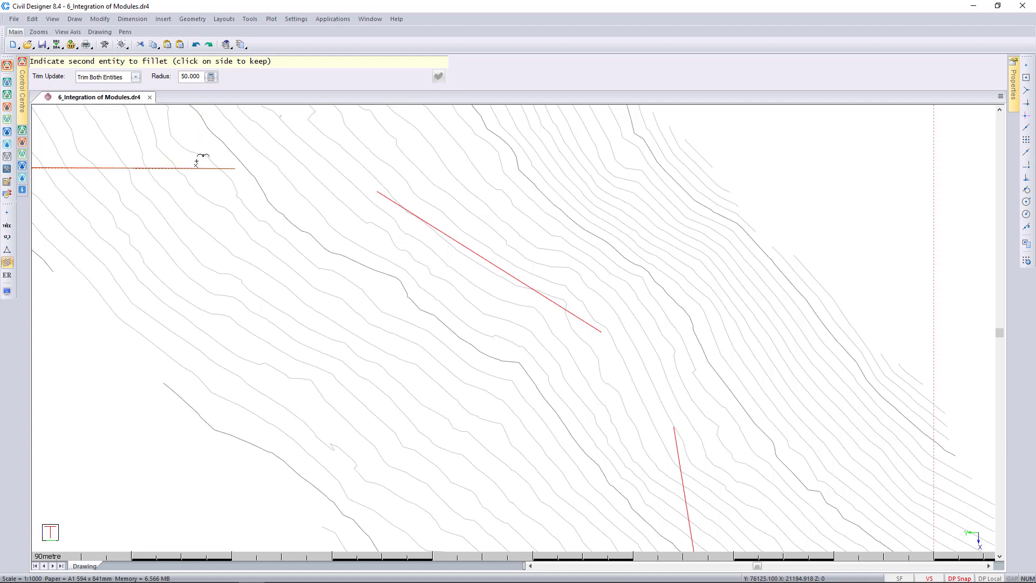
key("Escape")
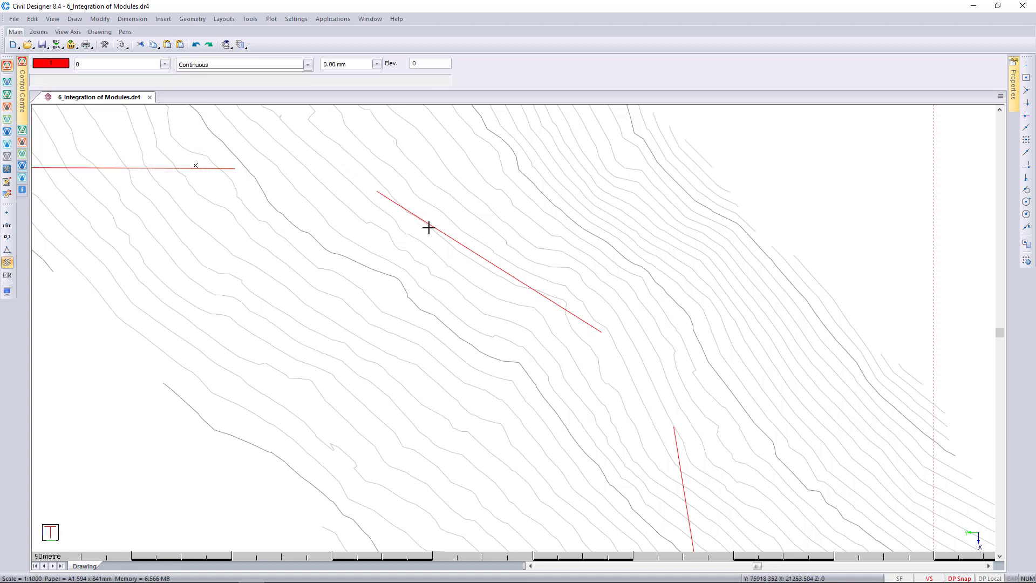
key("Return")
left_click(410, 214)
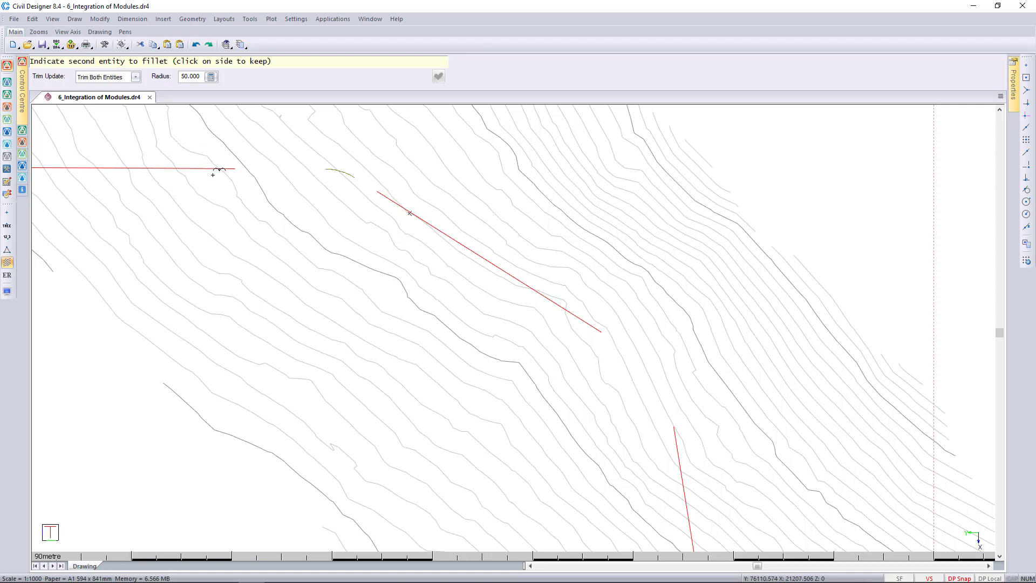
left_click(213, 174)
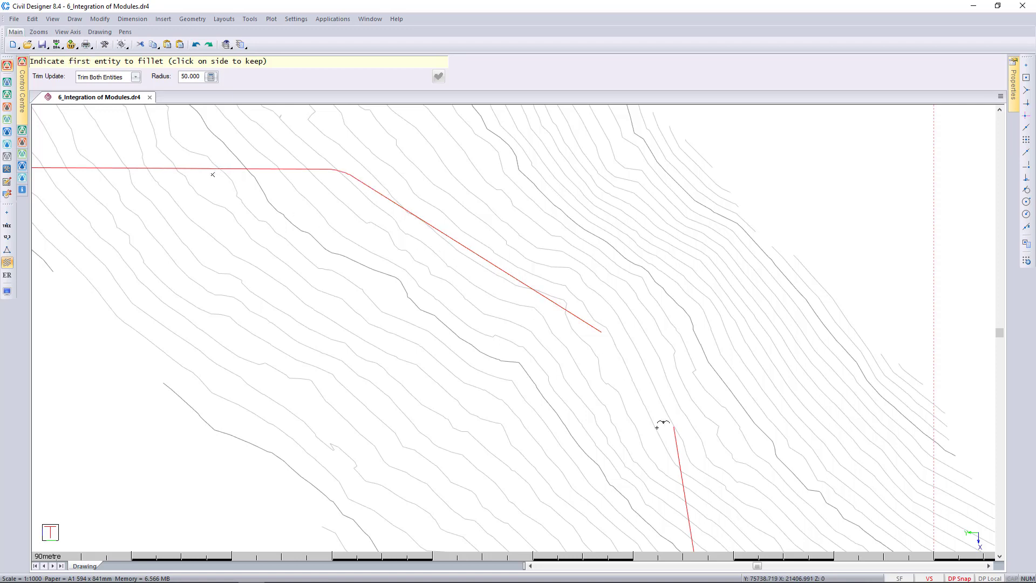
- Fillet the steep lower line to the middle diagonal line with the same radius of 50
left_click(678, 463)
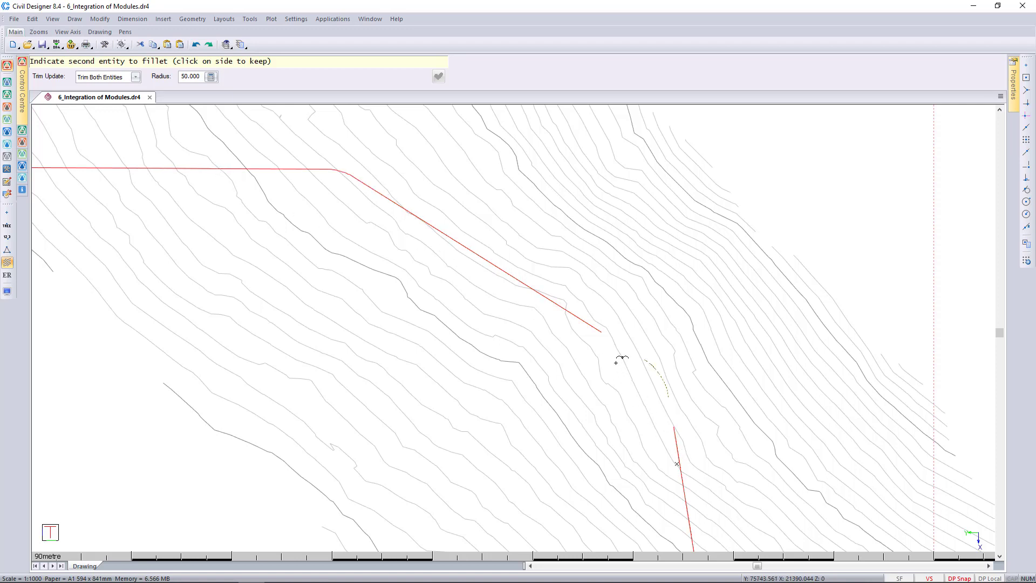
left_click(593, 331)
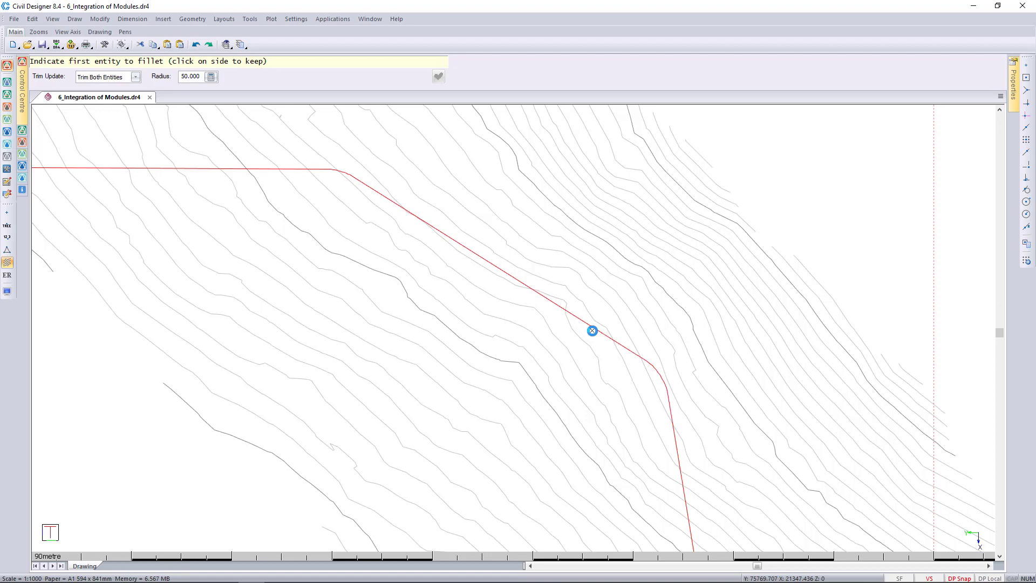
key("Escape")
- Convert the connected lines and arcs into a single polyline, deleting the original segments
scroll(591, 330, "down", 2)
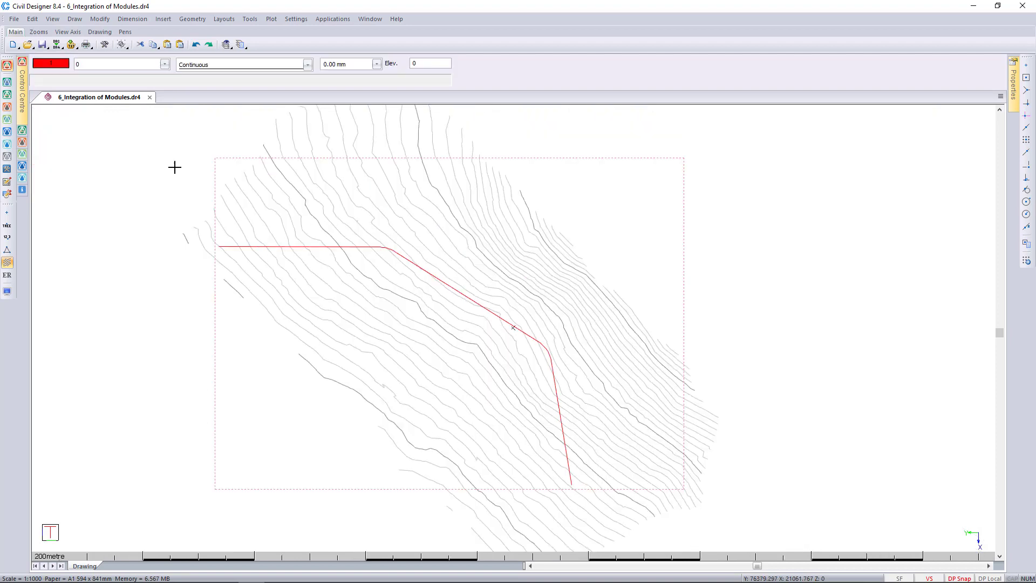
left_click(302, 246)
key("Escape")
left_click(250, 19)
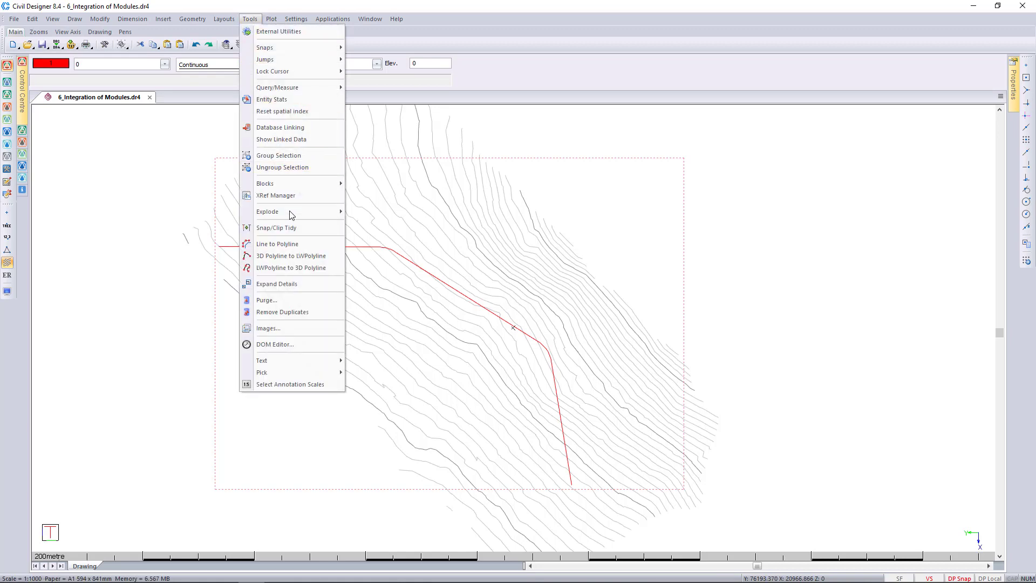
left_click(293, 244)
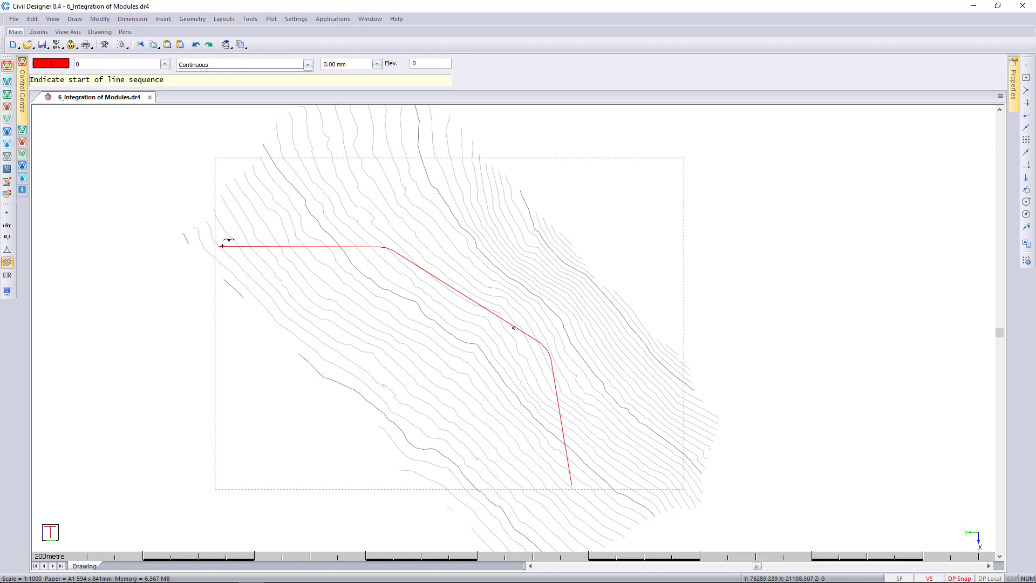
left_click(235, 242)
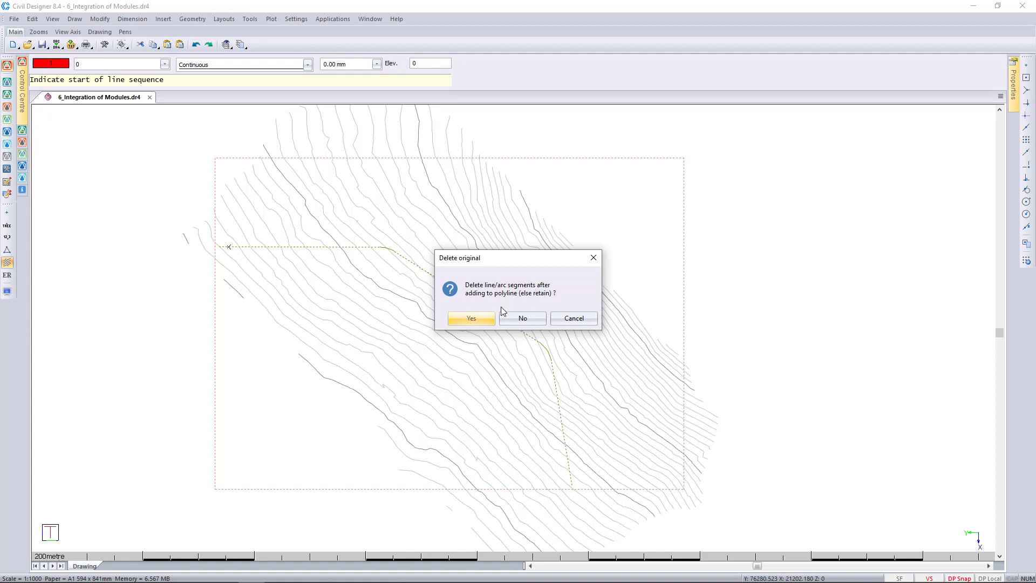
left_click(472, 318)
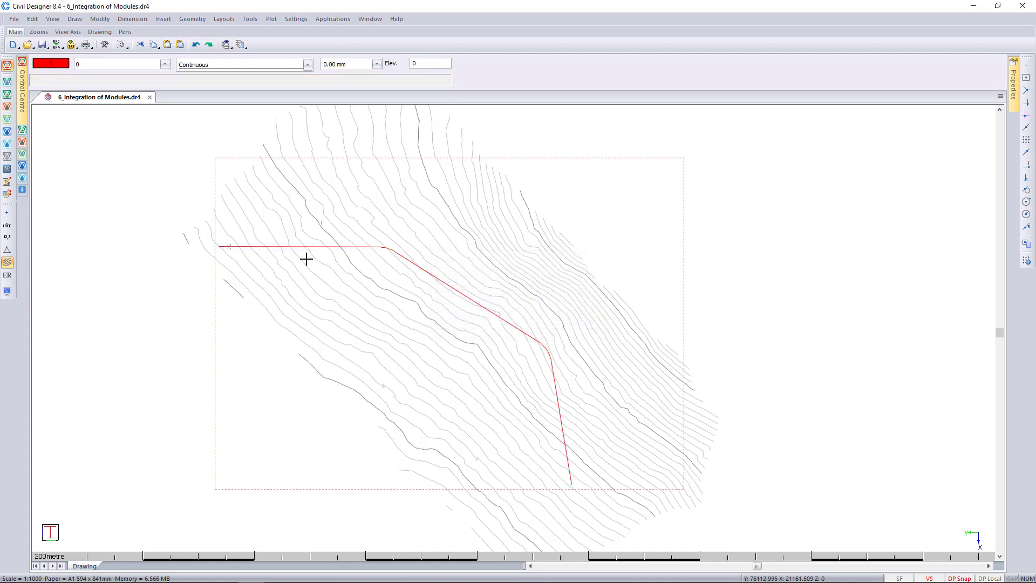
- Select the red alignment polyline and delete it from the drawing
left_click(339, 246)
mouse_move(1013, 84)
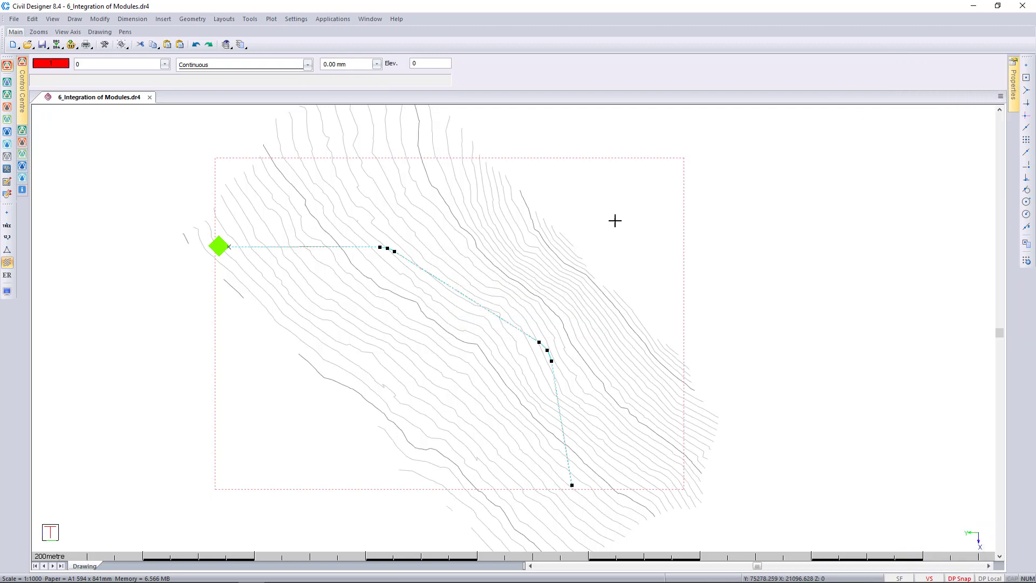
key("Escape")
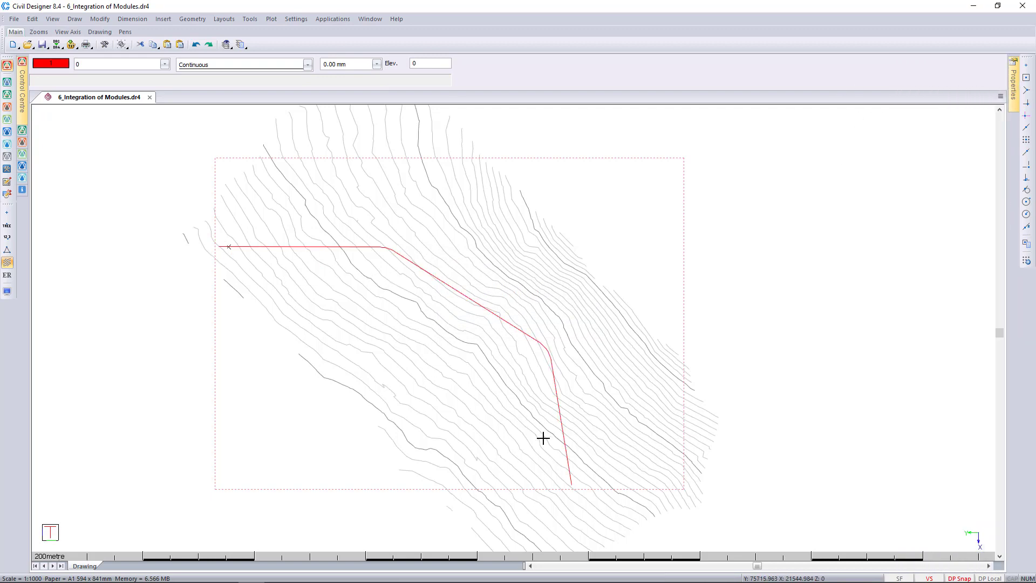
left_click(526, 244)
left_click(353, 355)
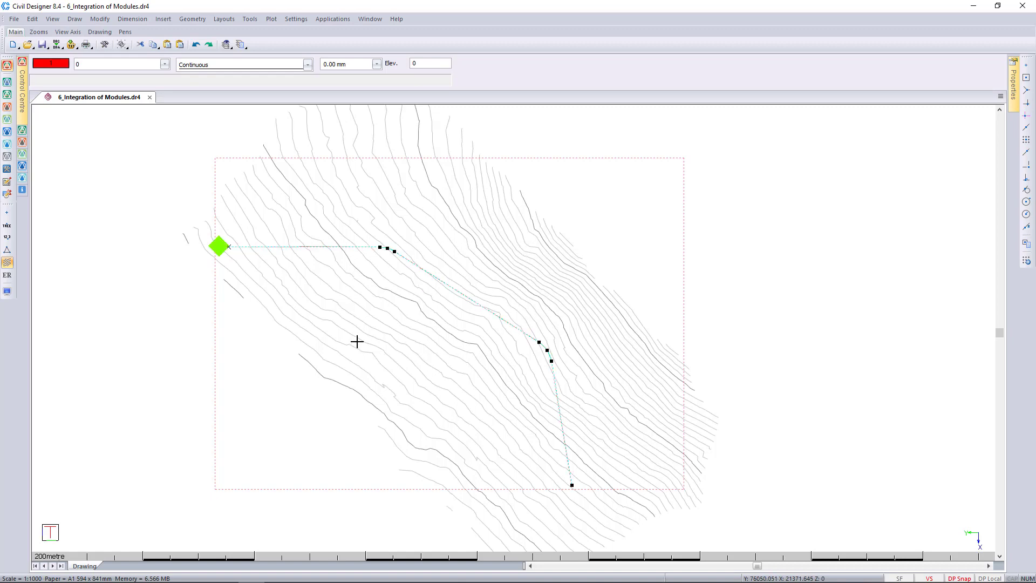
key("Delete")
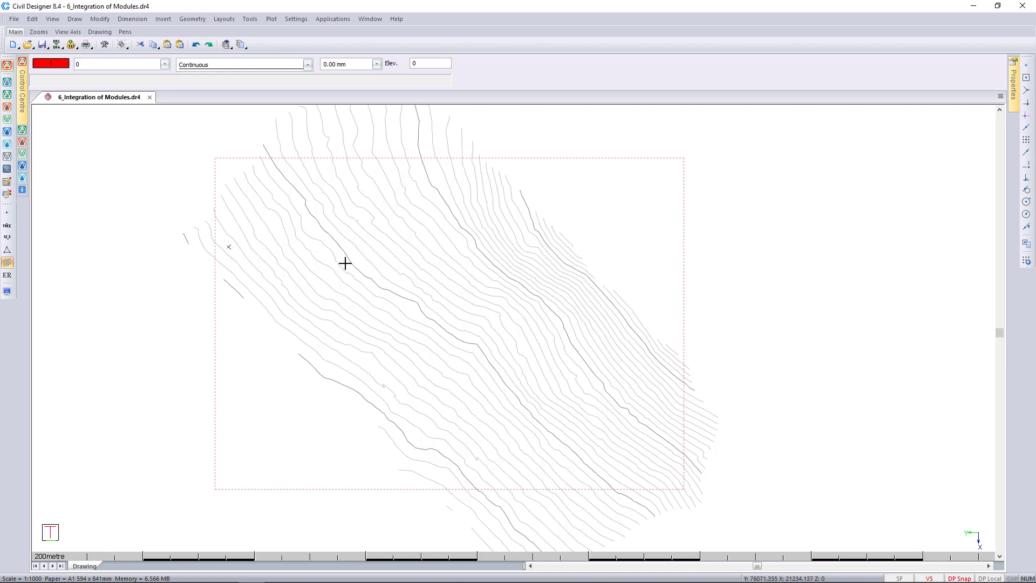
- Make the Blocks and Erfs layers visible in the layer settings
left_click(116, 67)
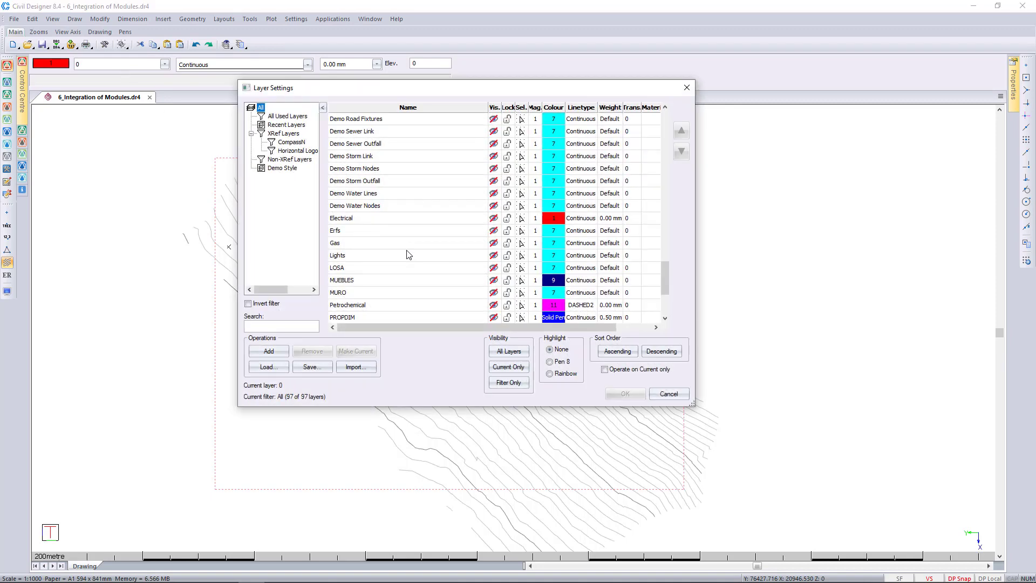
scroll(376, 247, "up", 10)
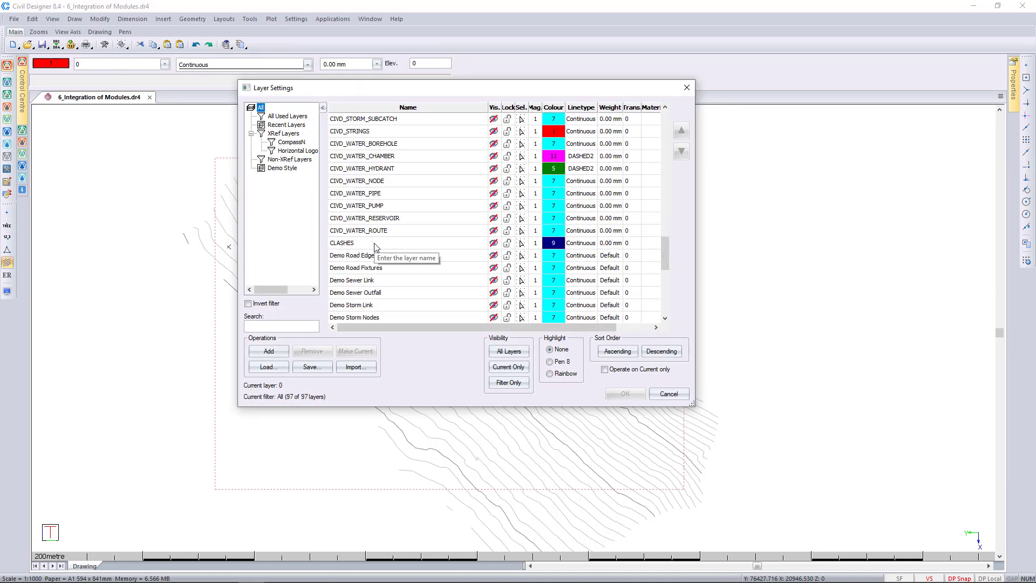
scroll(376, 247, "up", 7)
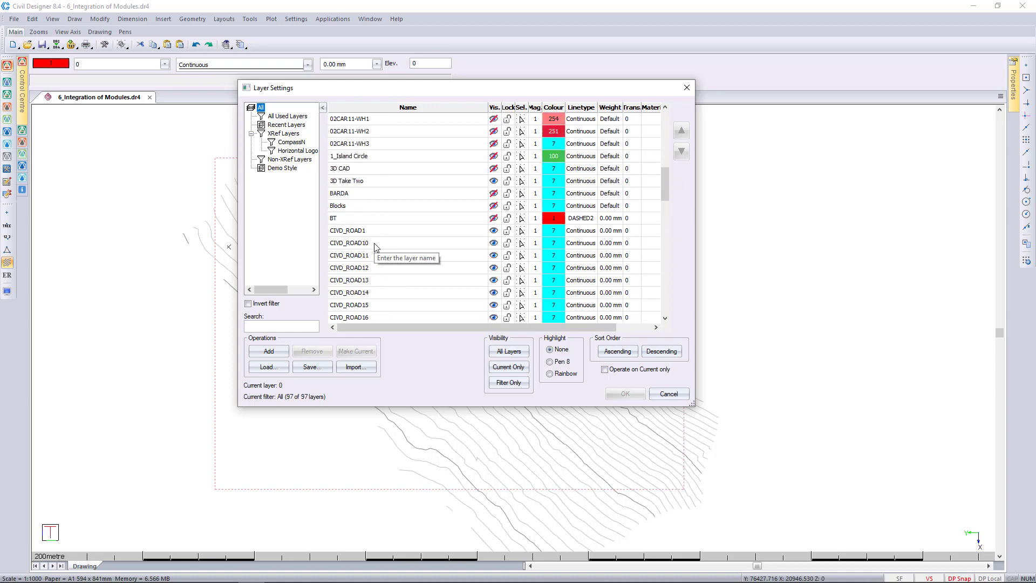
scroll(376, 247, "up", 8)
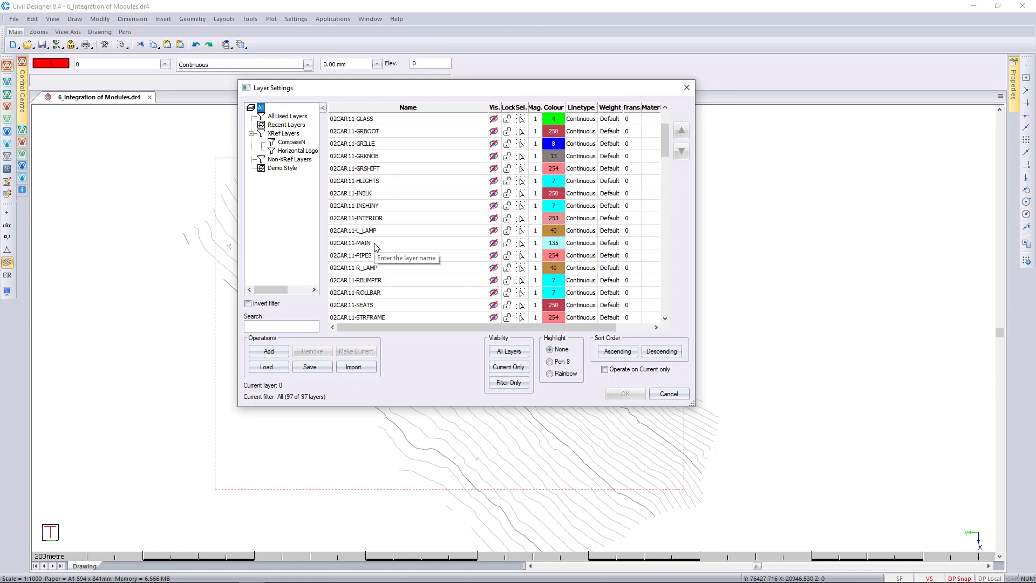
scroll(376, 247, "down", 7)
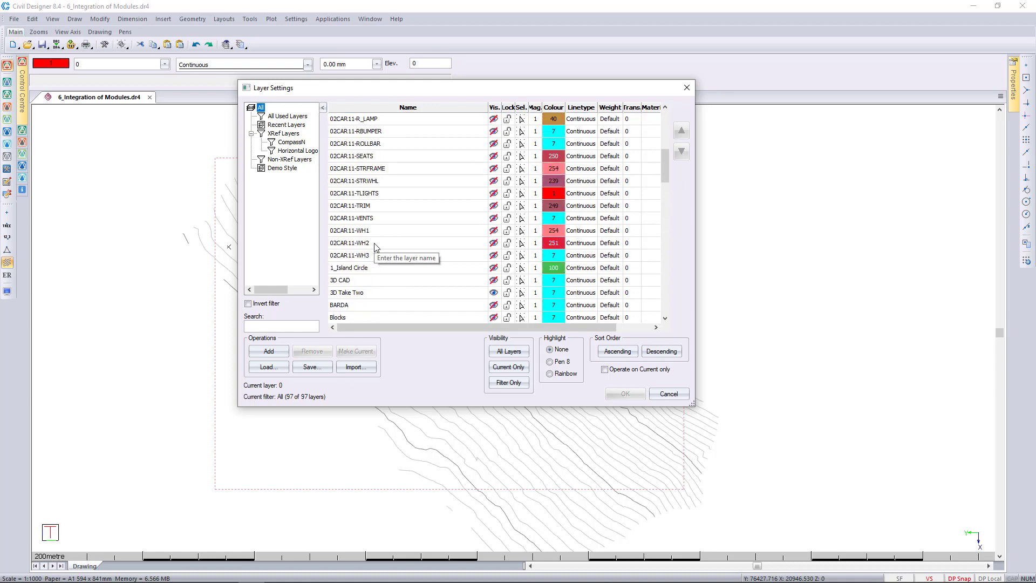
scroll(376, 247, "down", 1)
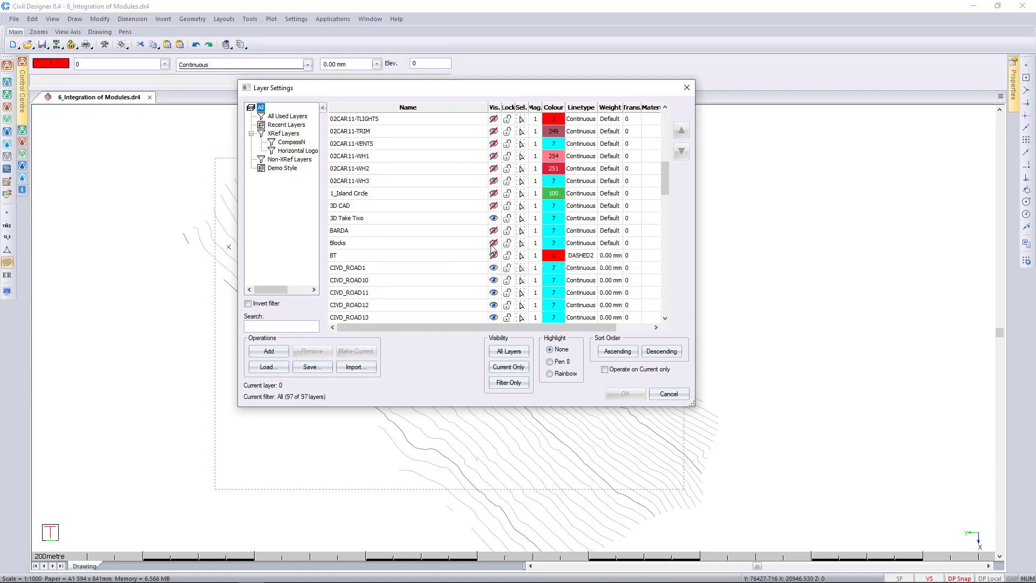
left_click(416, 253)
scroll(416, 255, "down", 7)
scroll(415, 255, "down", 10)
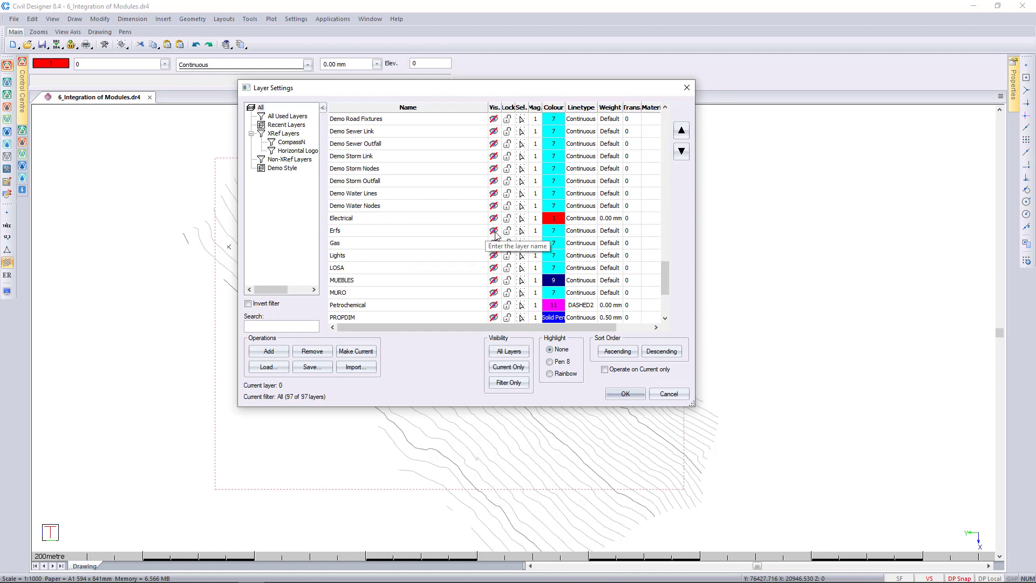
left_click(474, 230)
left_click(626, 394)
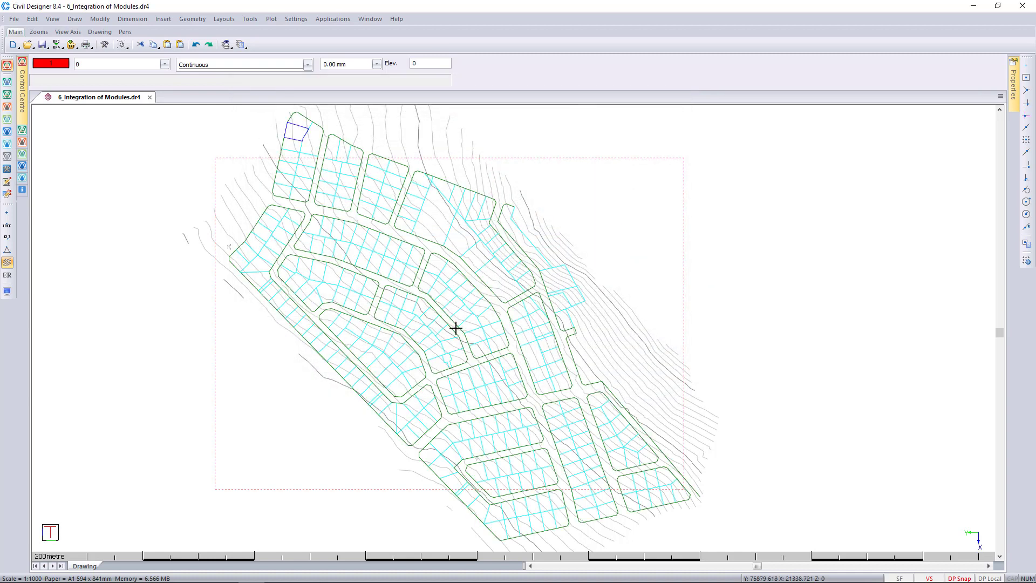
- Turn on the road plan display in the road display settings
scroll(363, 289, "up", 2)
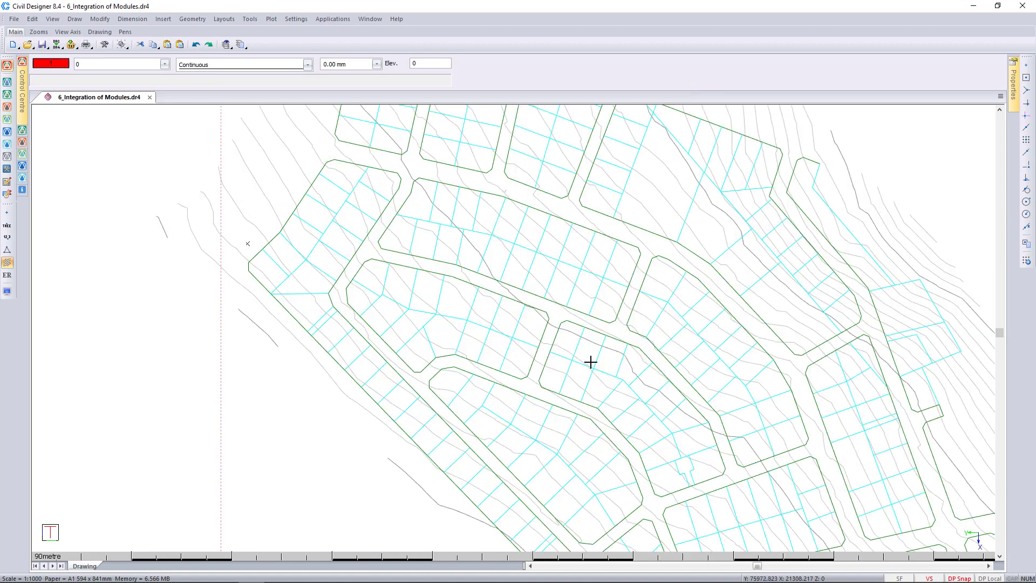
scroll(523, 330, "up", 1)
scroll(522, 330, "down", 3)
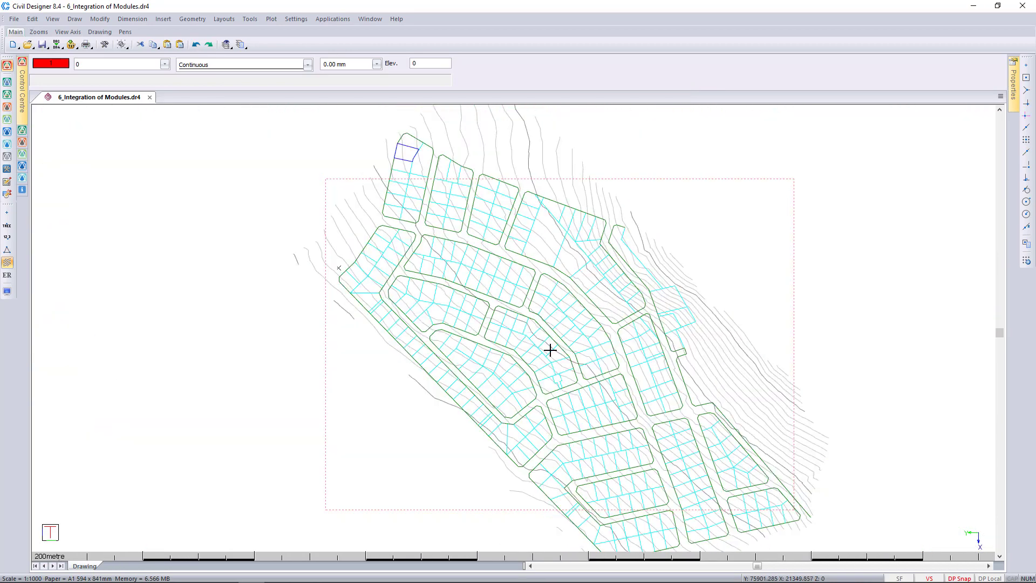
middle_click_drag(550, 350, 491, 312)
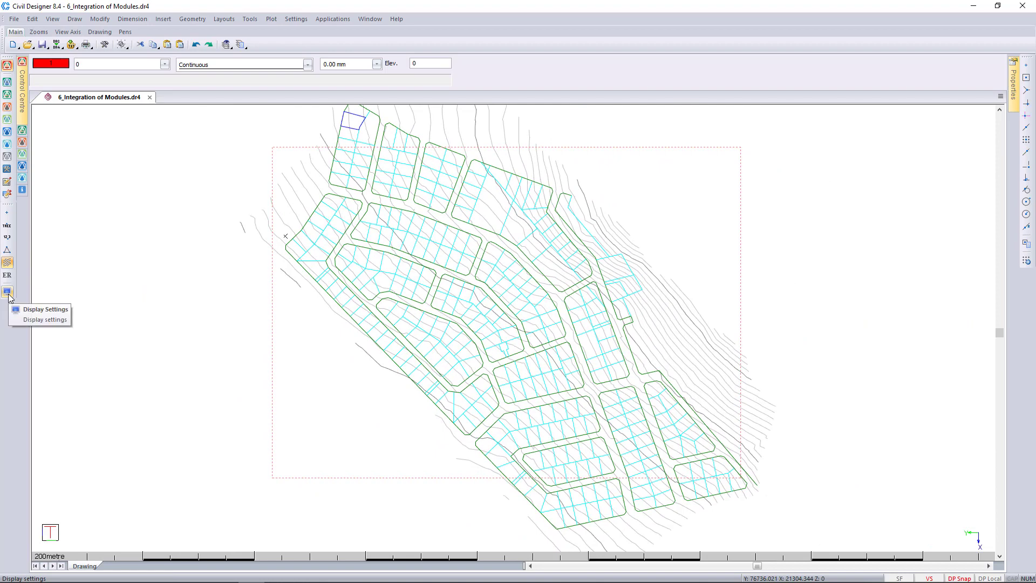
left_click(9, 295)
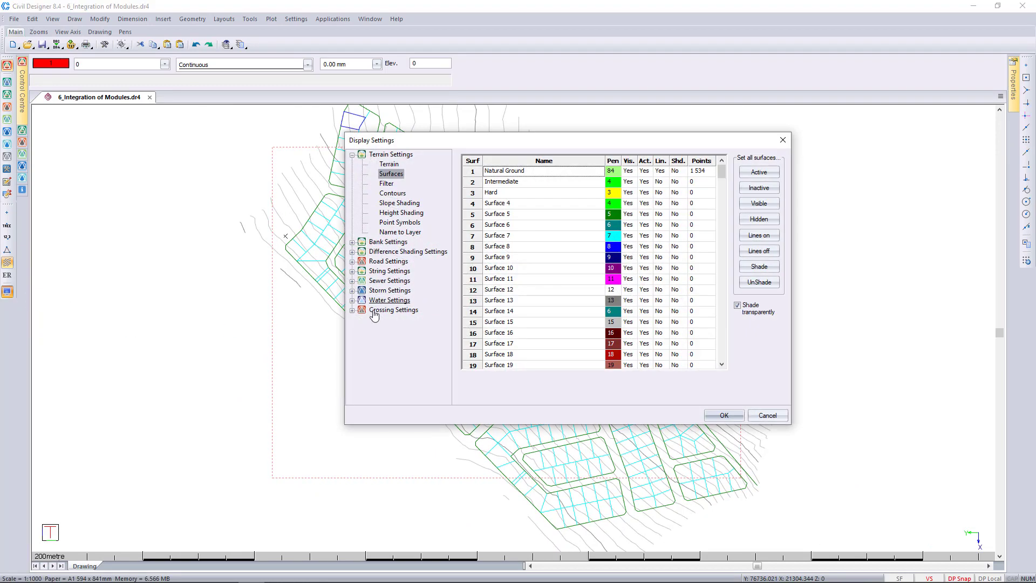
left_click(388, 261)
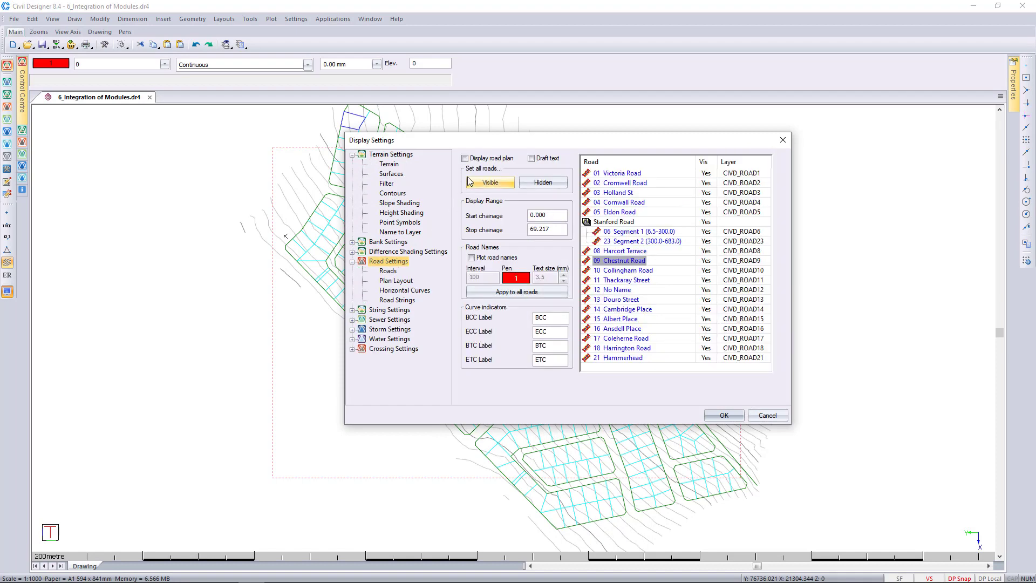
left_click(478, 160)
left_click(724, 415)
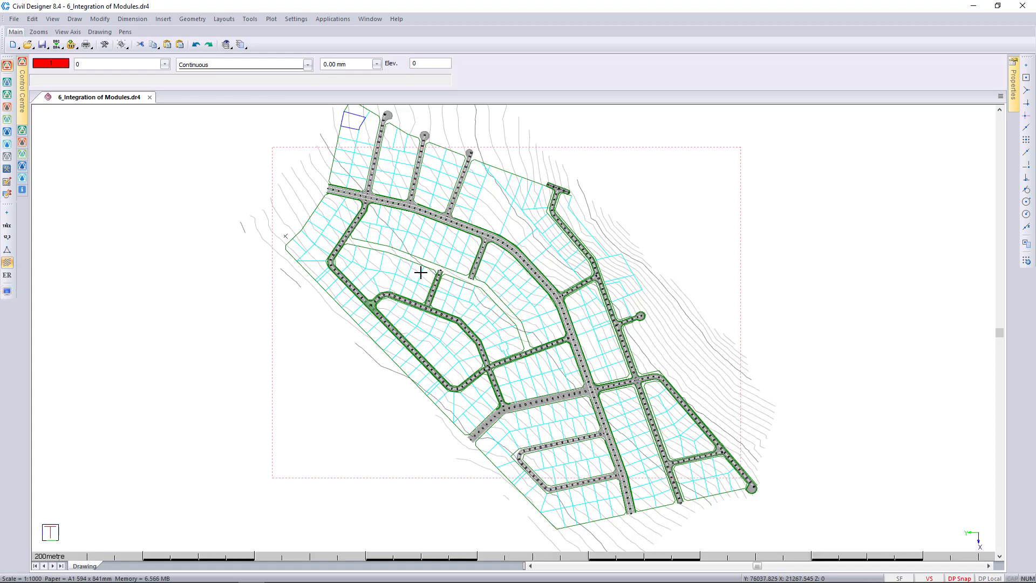
- Load the drafting toolkit and start Draw Centered Line in point snap mode from the two reserve corners beside the 70–120 chainage road
scroll(515, 331, "up", 5)
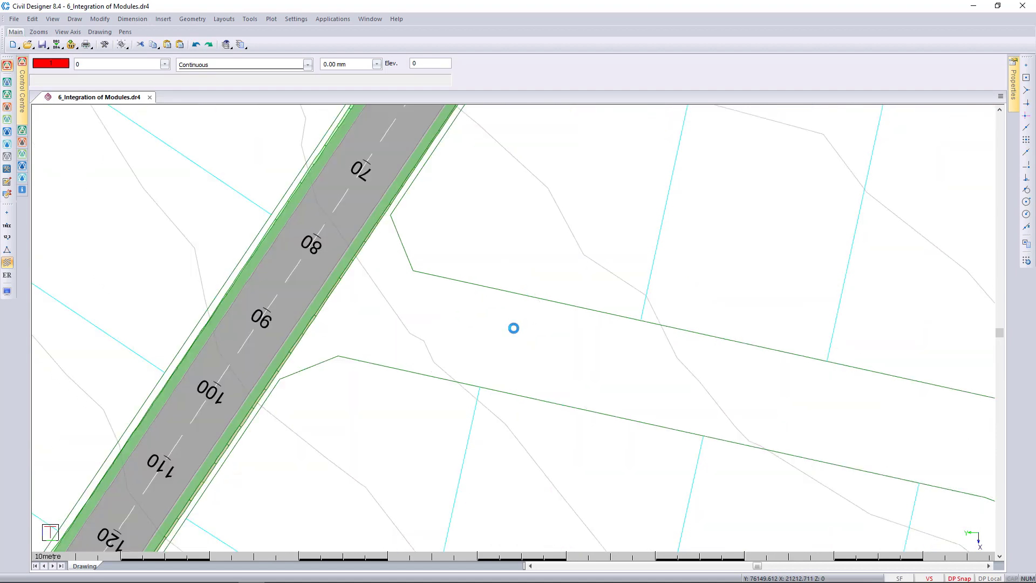
left_click(7, 170)
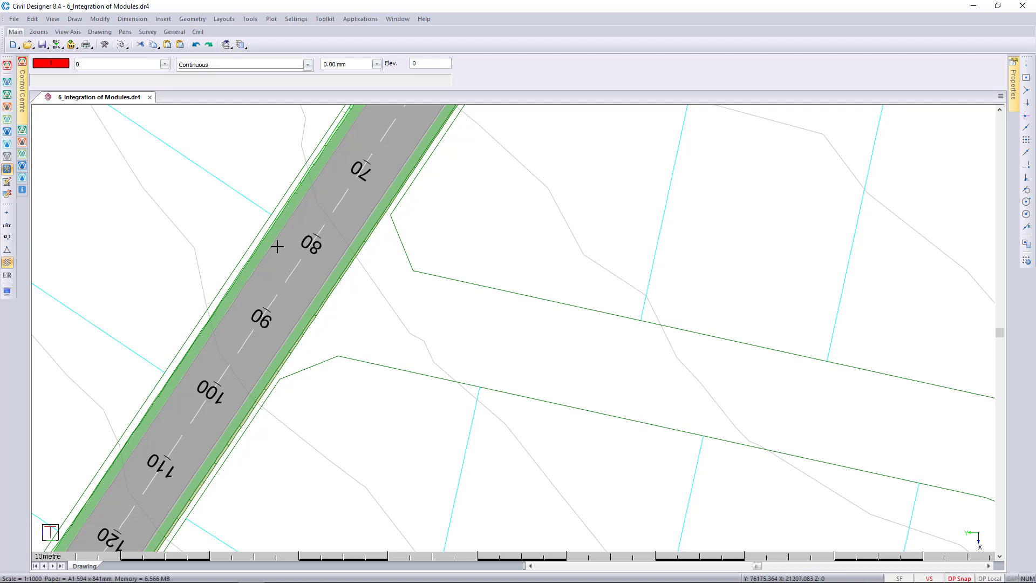
left_click(253, 20)
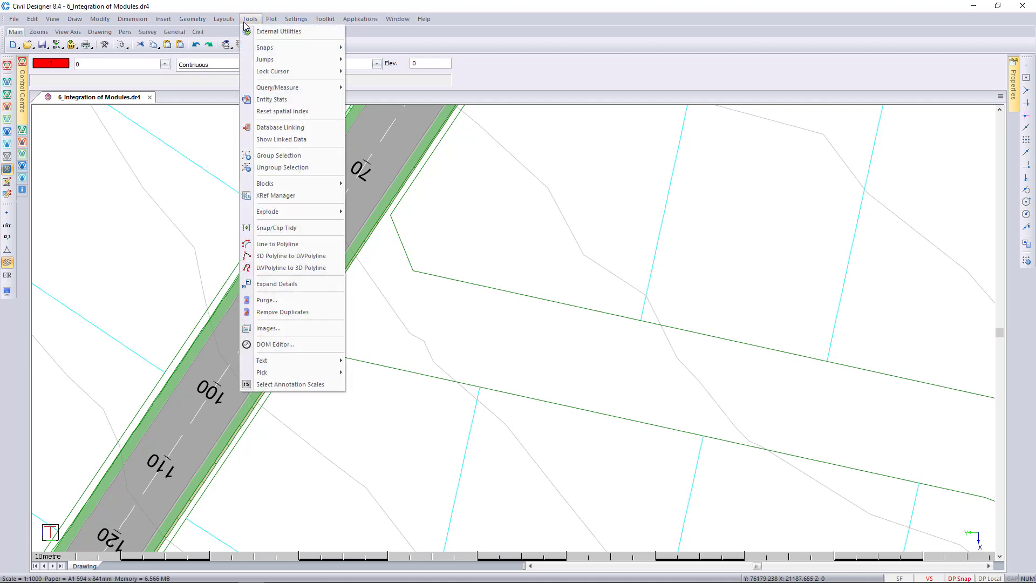
mouse_move(321, 18)
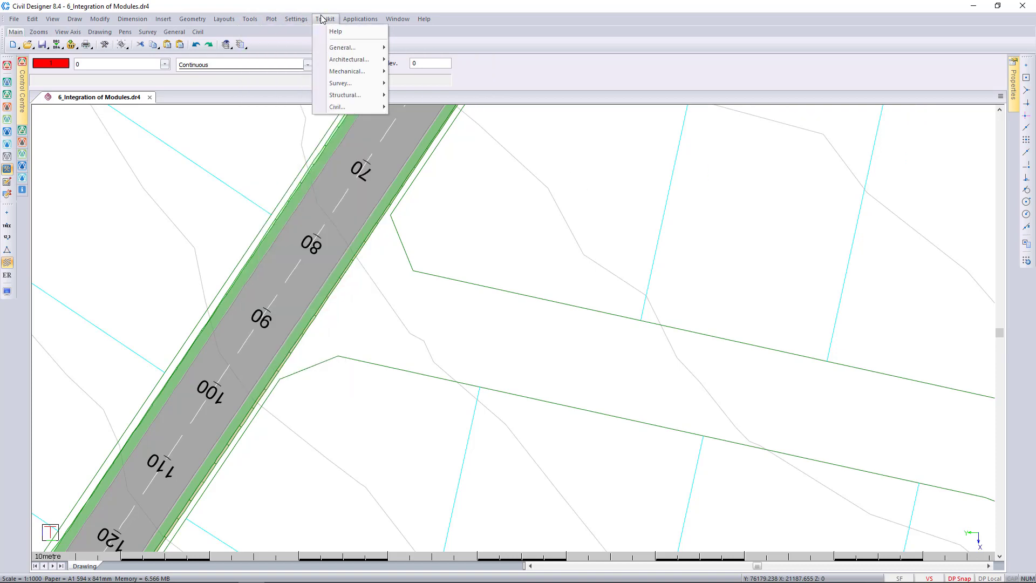
mouse_move(355, 47)
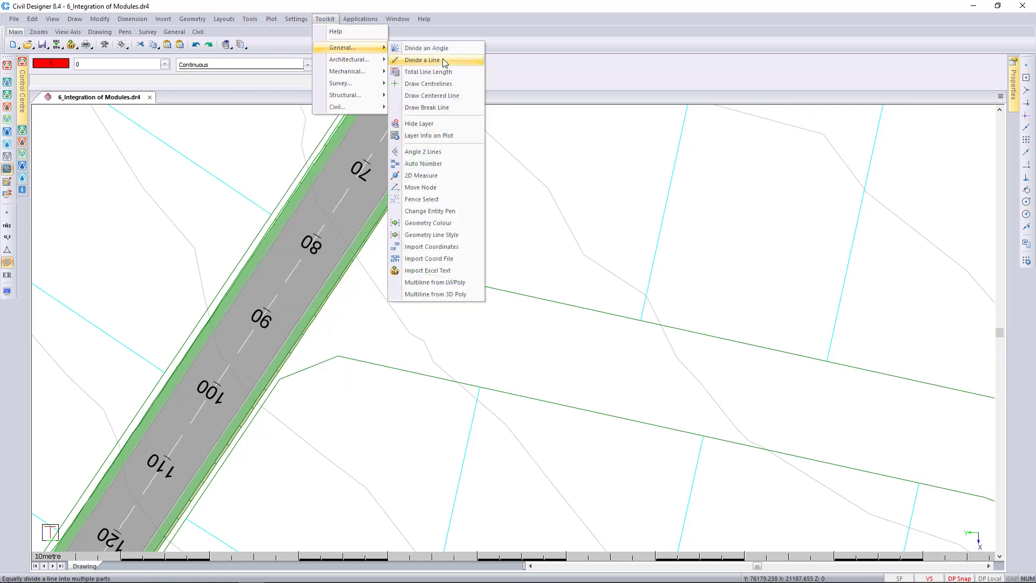
left_click(469, 95)
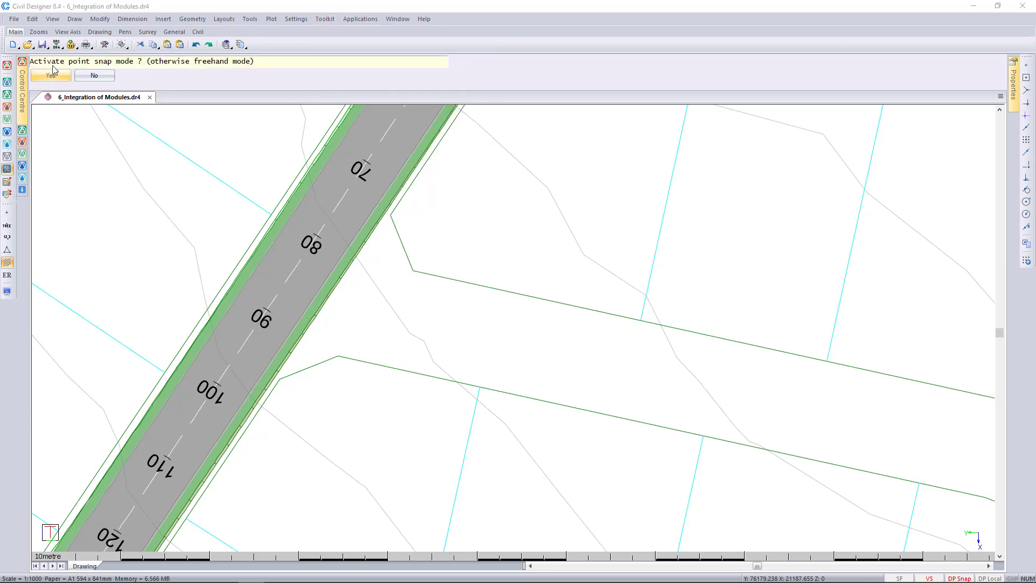
left_click(54, 76)
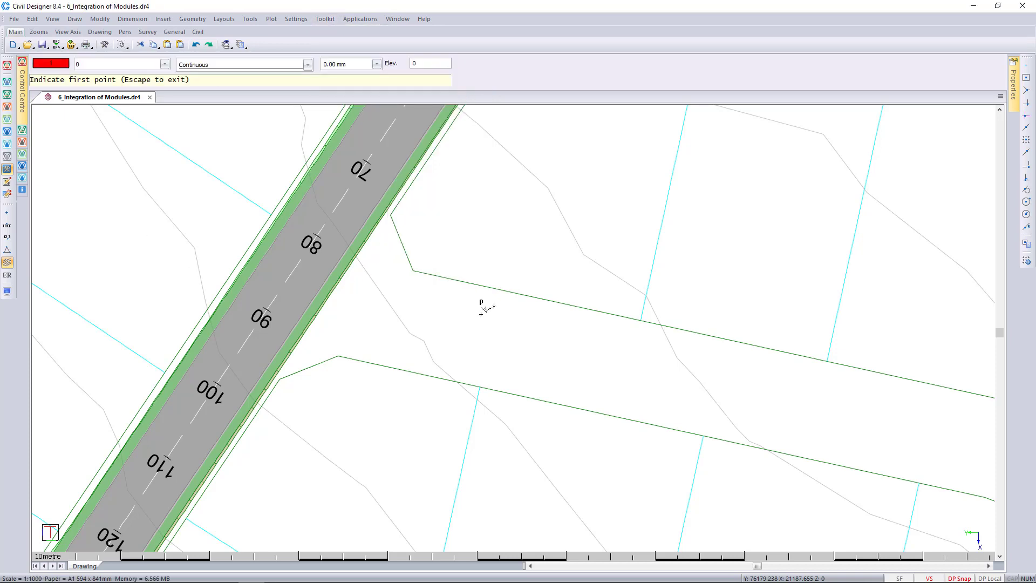
left_click(412, 259)
left_click(342, 343)
- Draw the first centre line segment up to the opposite boundary corners at the reserve's first bend
scroll(408, 322, "down", 2)
scroll(408, 323, "down", 2)
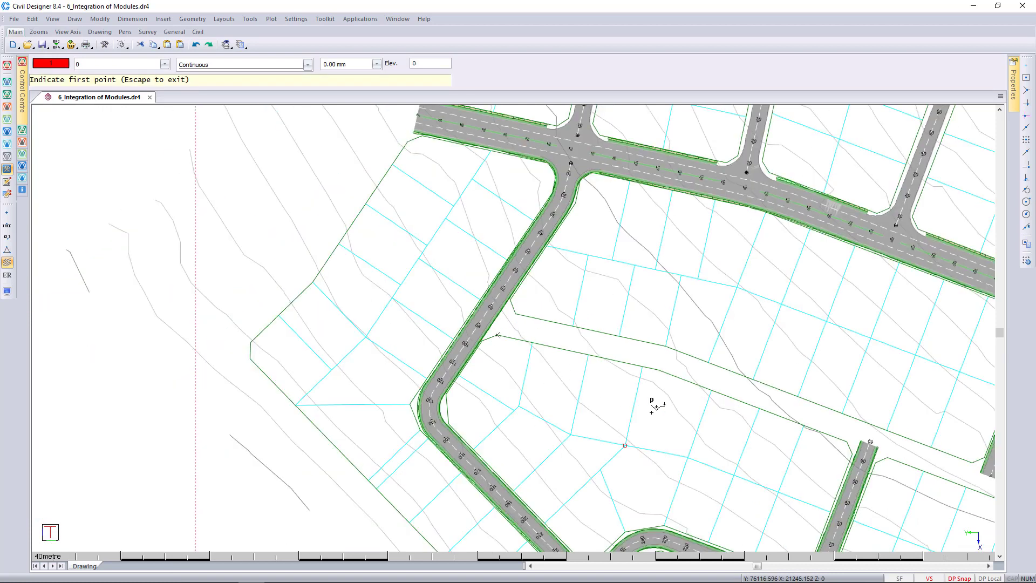
scroll(514, 327, "up", 2)
left_click(480, 288)
left_click(472, 316)
scroll(492, 300, "down", 2)
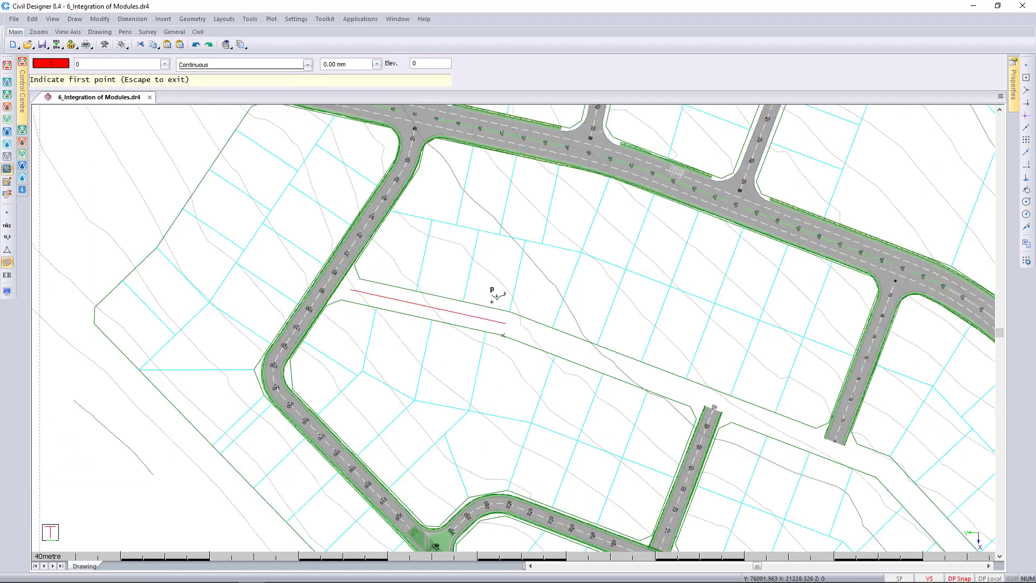
- Continue the centre line through the paired boundary corners at the reserve's second and third bends
scroll(883, 477, "up", 2)
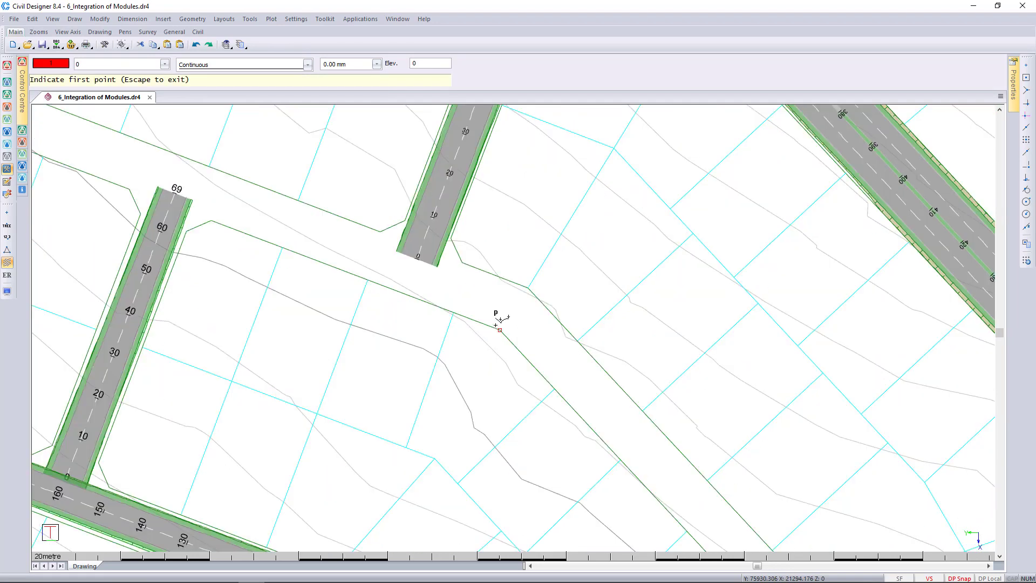
left_click(528, 289)
left_click(507, 308)
scroll(502, 313, "down", 2)
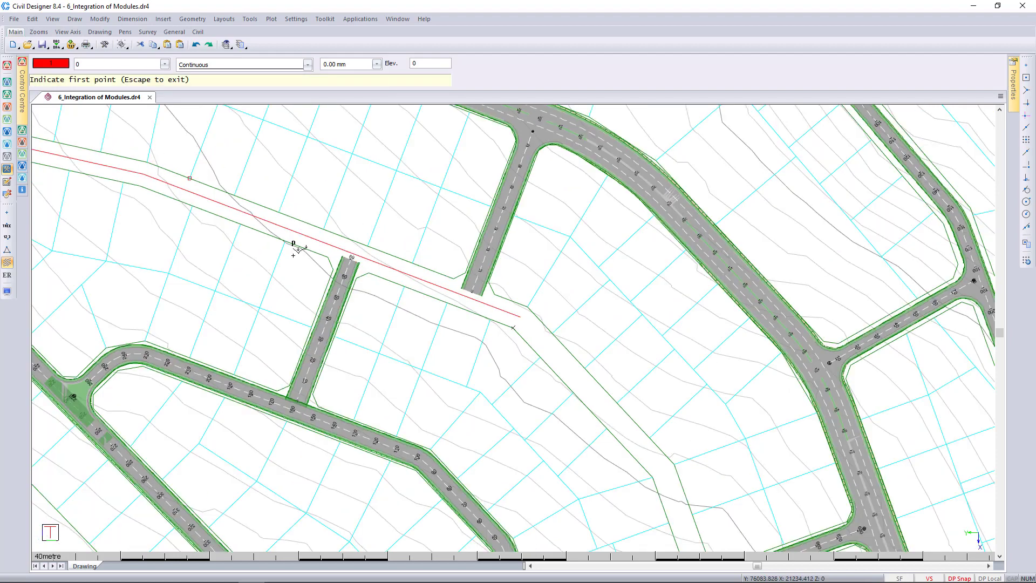
scroll(672, 470, "up", 2)
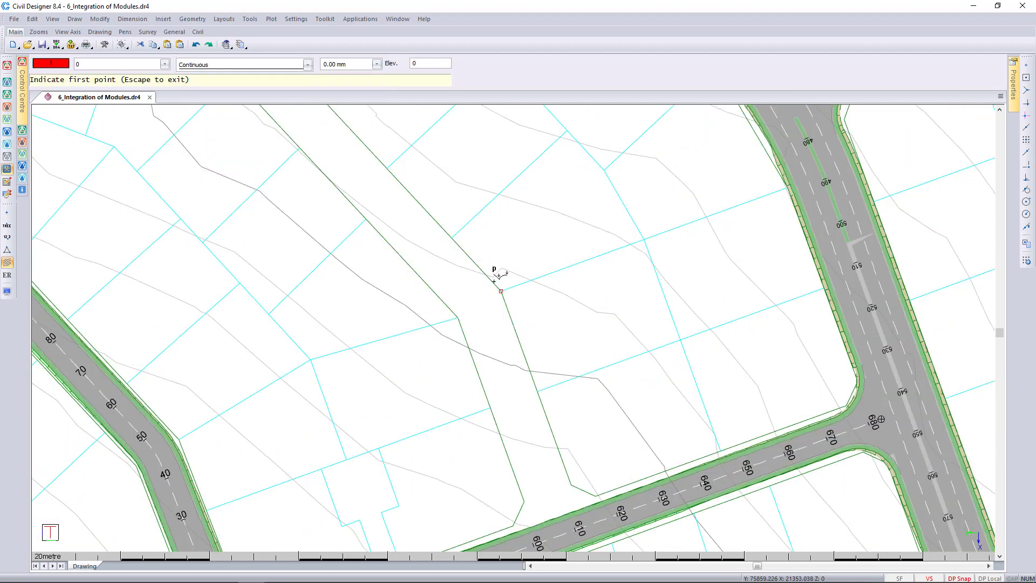
left_click(500, 290)
left_click(473, 299)
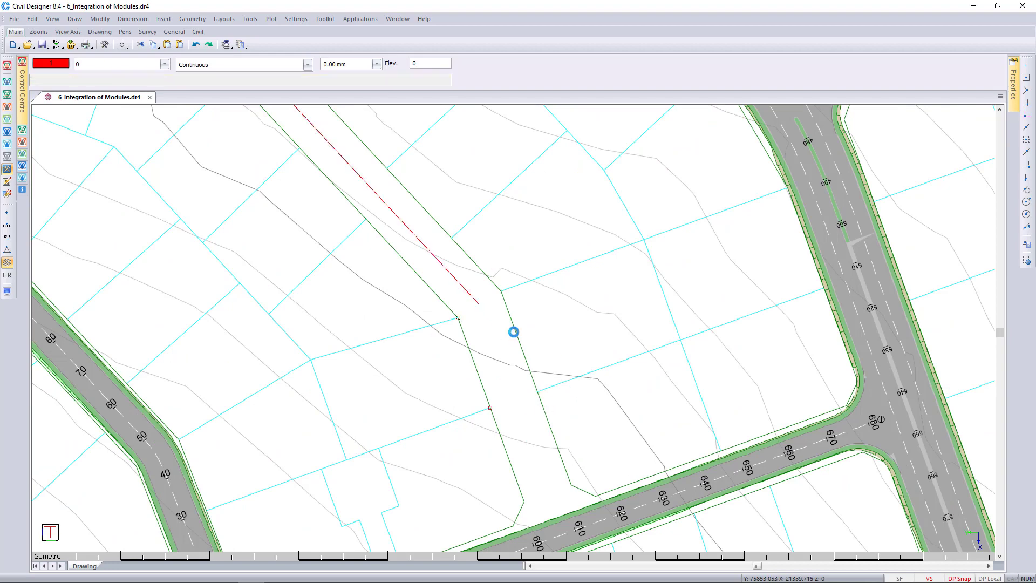
- Extend the centre line to the reserve corners at the junction near chainage 610 and finish the centre line
scroll(533, 386, "down", 2)
scroll(533, 387, "up", 4)
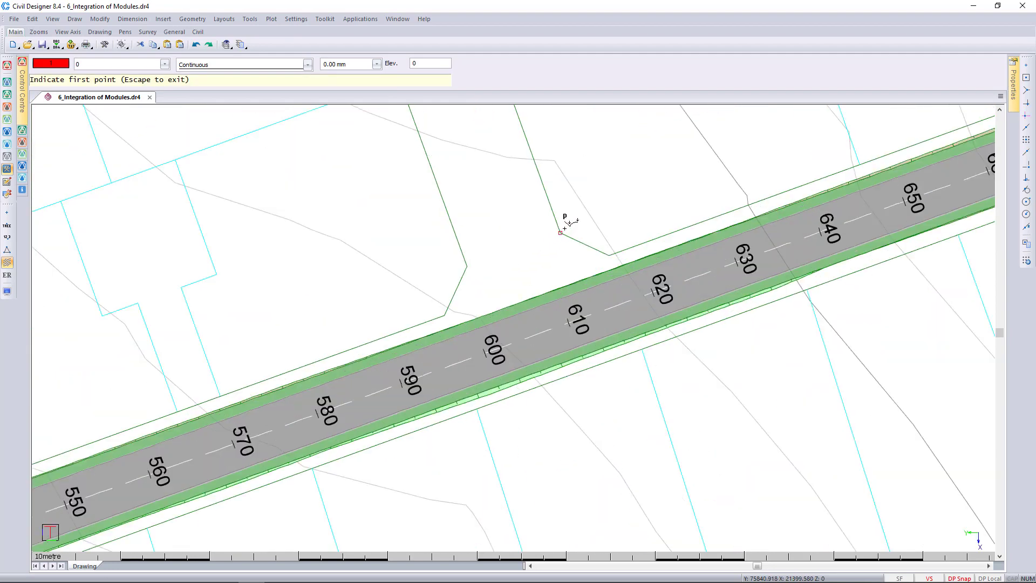
left_click(490, 258)
left_click(514, 328)
scroll(514, 328, "down", 5)
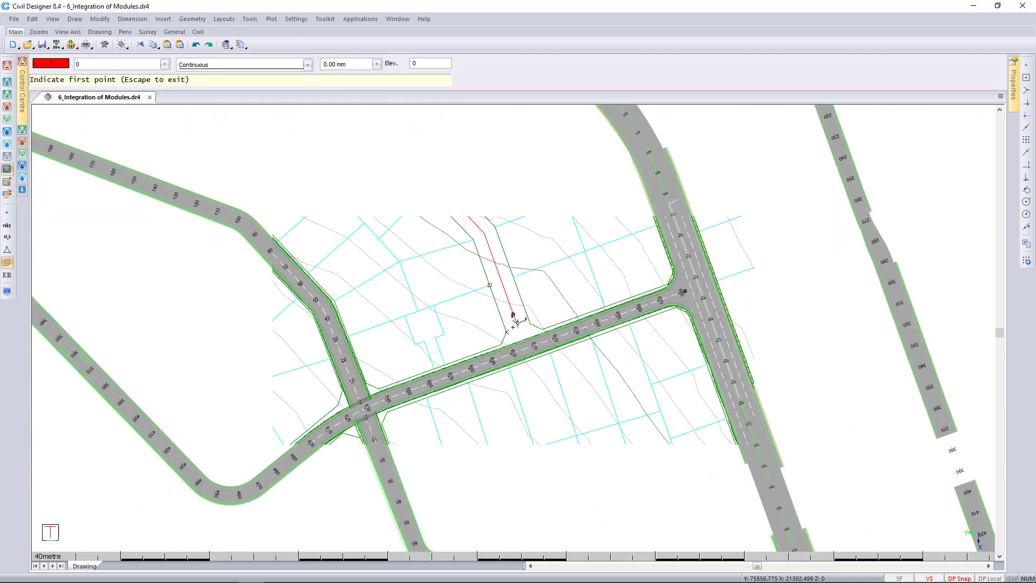
scroll(348, 190, "up", 1)
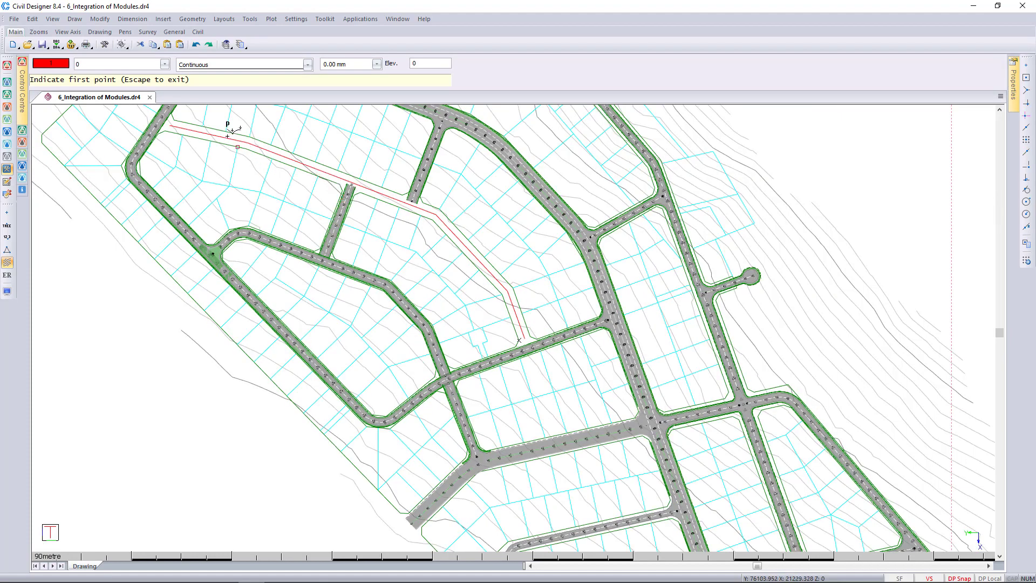
scroll(261, 131, "up", 2)
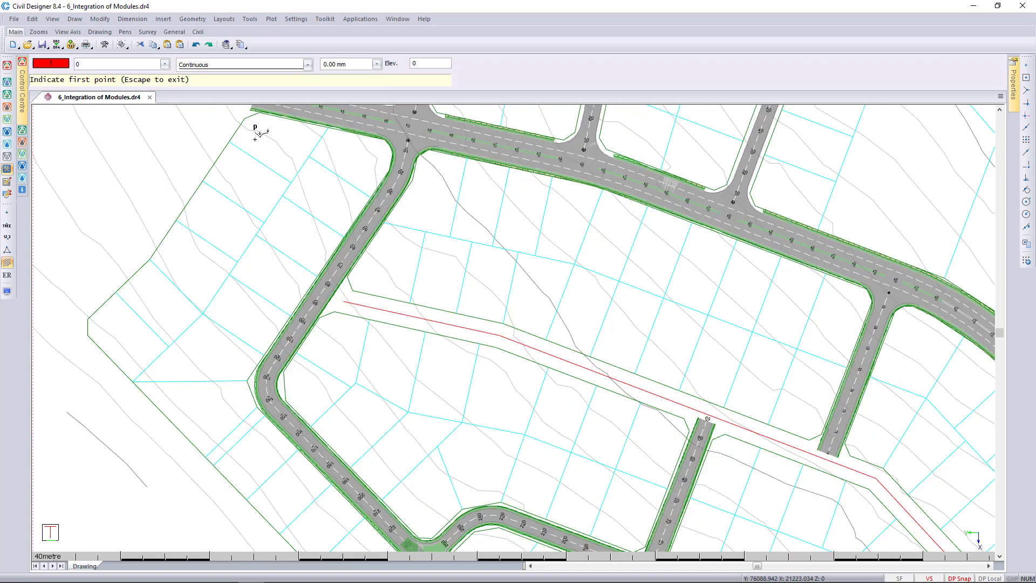
key("Escape")
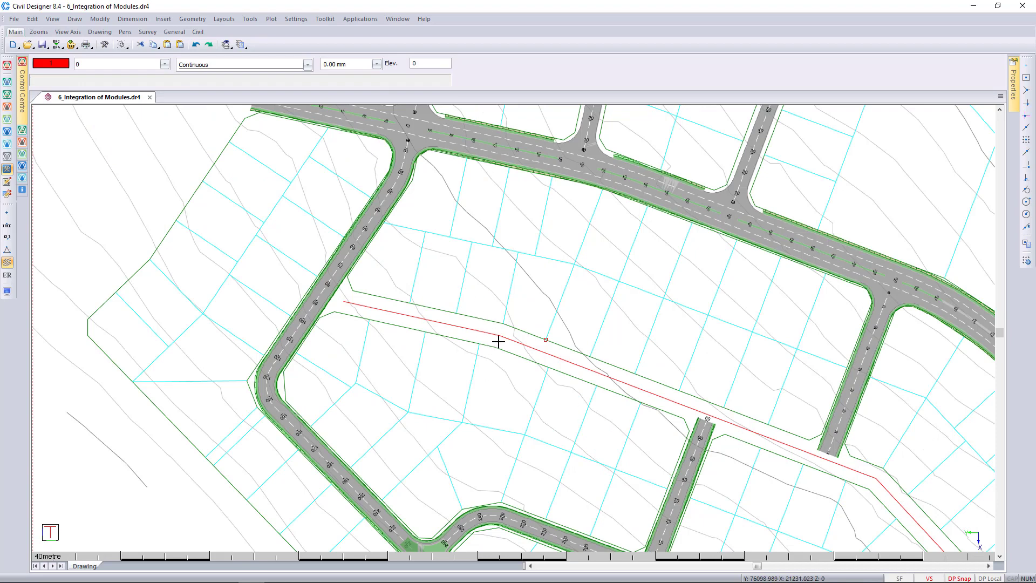
- Fillet the two red centre line segments at the second bend with a radius of 50, trimming both entities
scroll(517, 339, "up", 1)
scroll(513, 329, "up", 1)
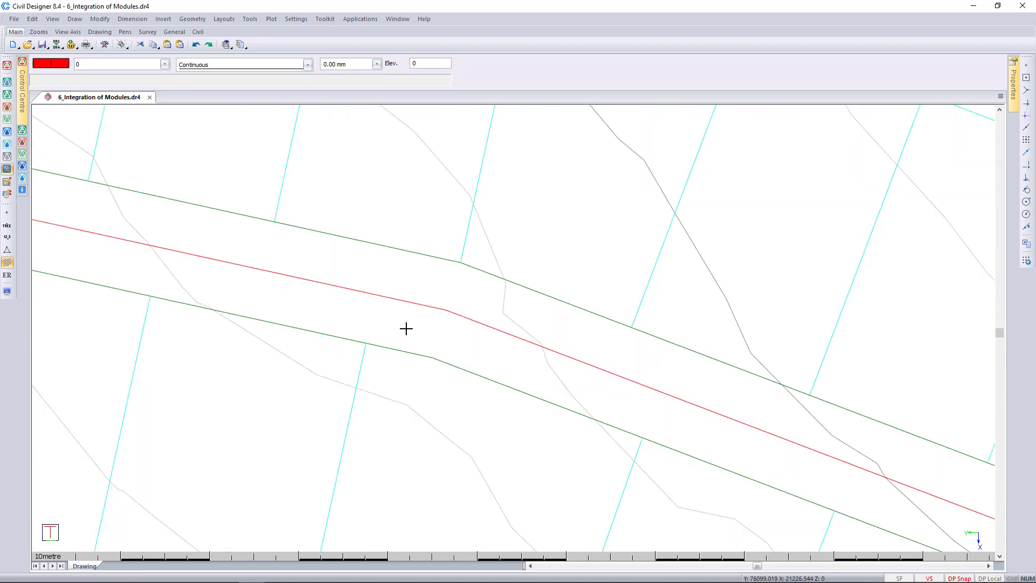
scroll(513, 329, "down", 2)
mouse_move(821, 432)
middle_mouse_down()
mouse_move(619, 328)
mouse_move(546, 270)
mouse_move(513, 331)
middle_mouse_up()
scroll(513, 331, "up", 1)
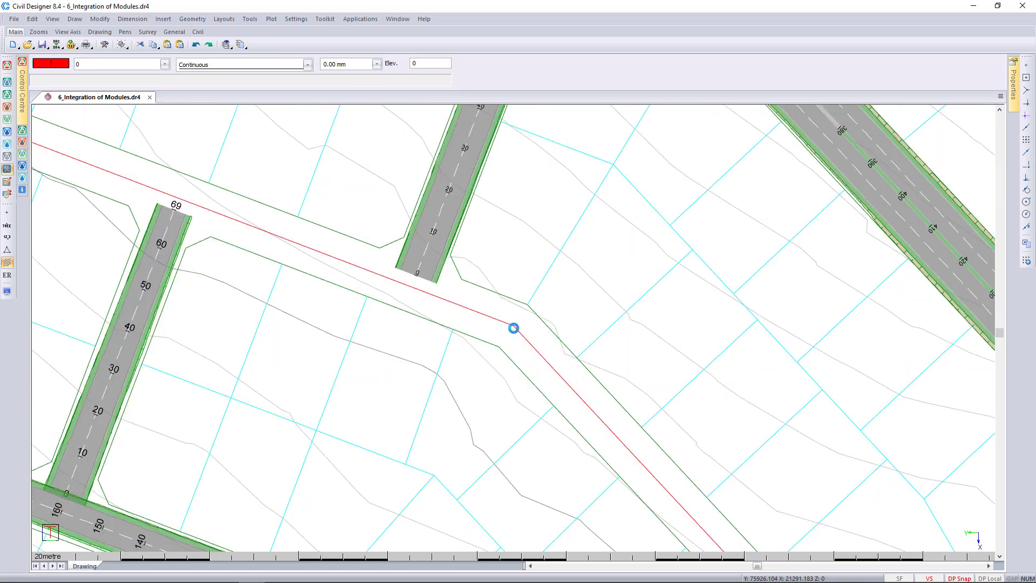
left_click(100, 19)
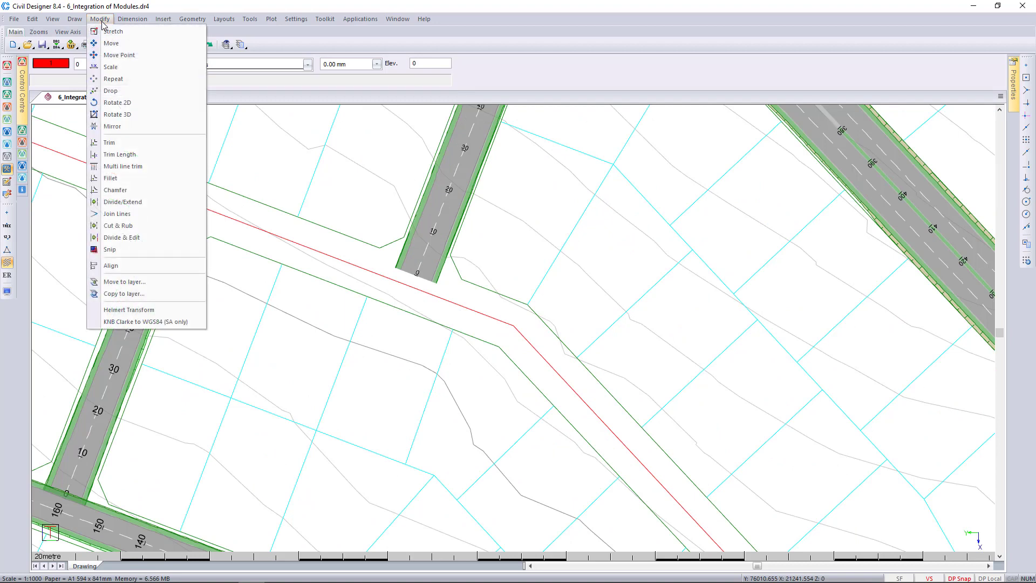
left_click(145, 176)
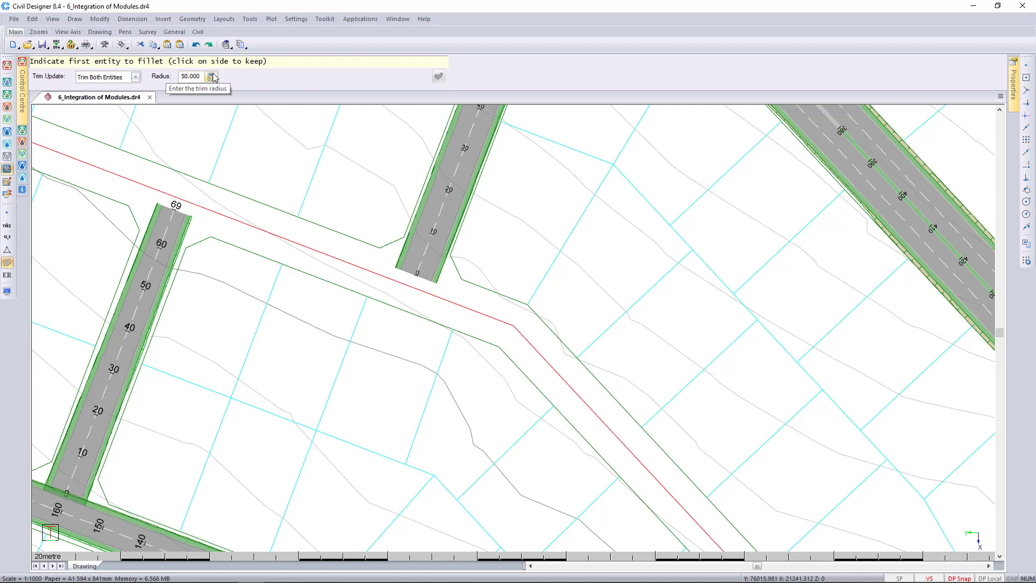
left_click(490, 318)
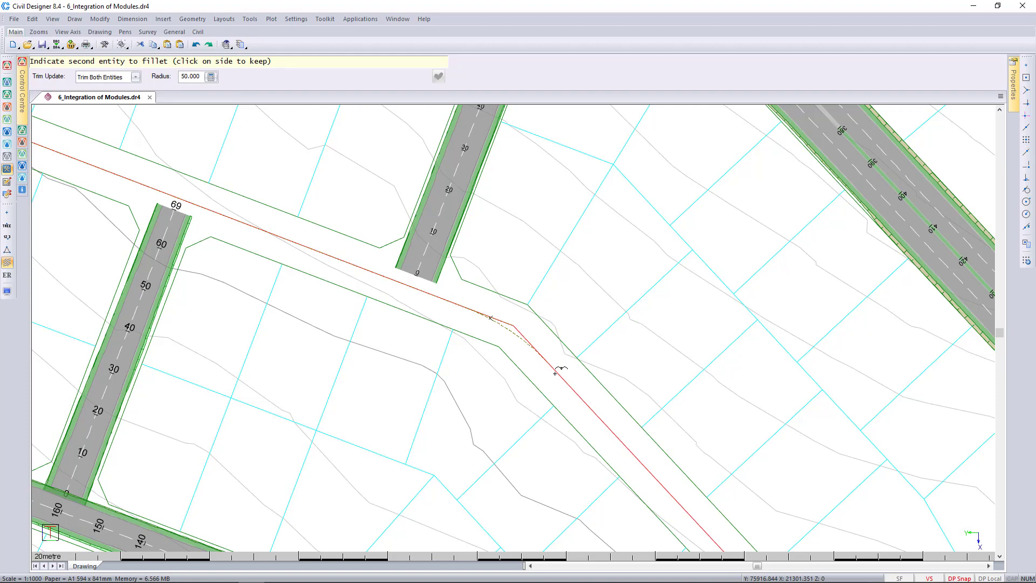
left_click(555, 373)
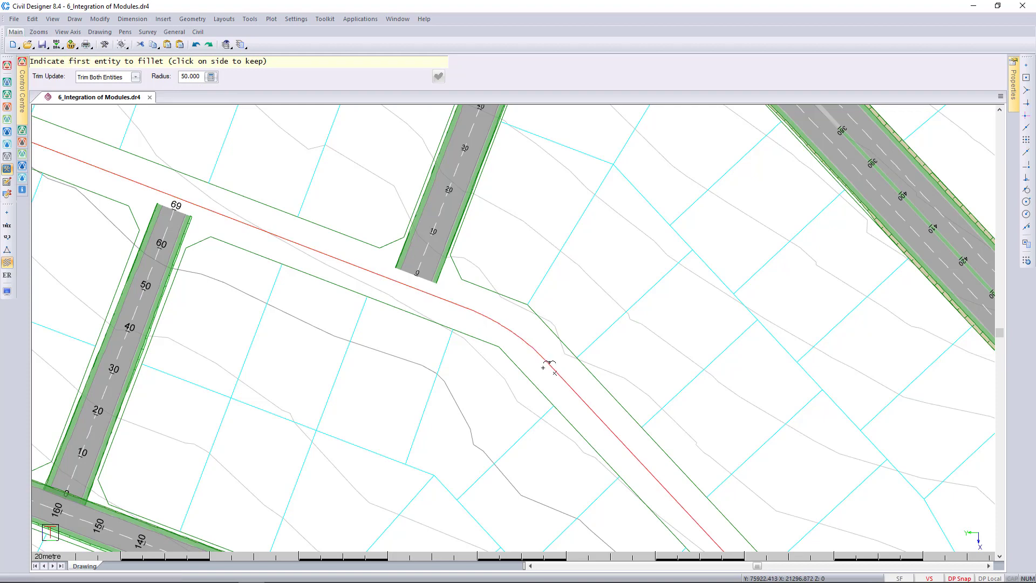
scroll(495, 314, "down", 2)
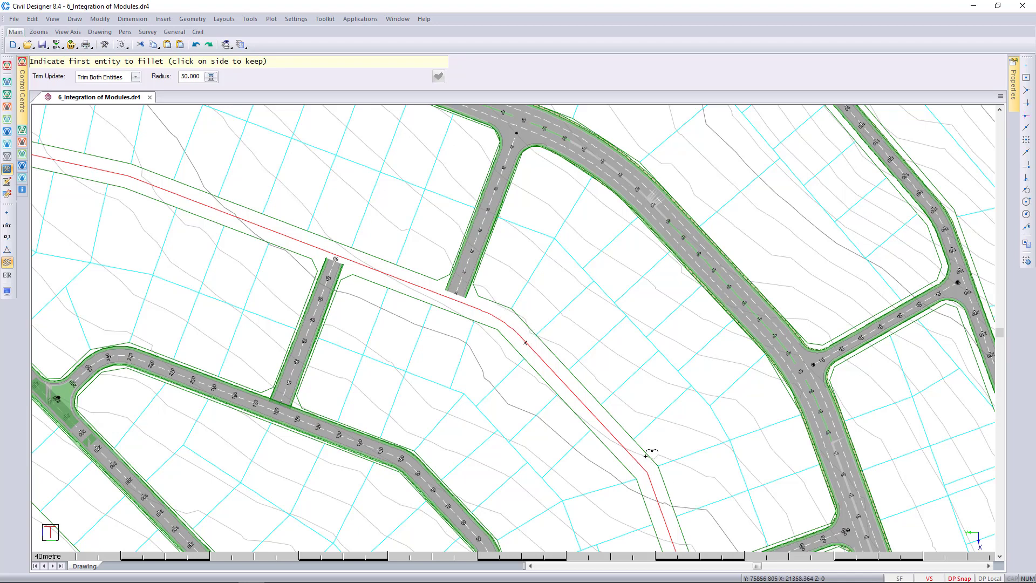
left_click(628, 446)
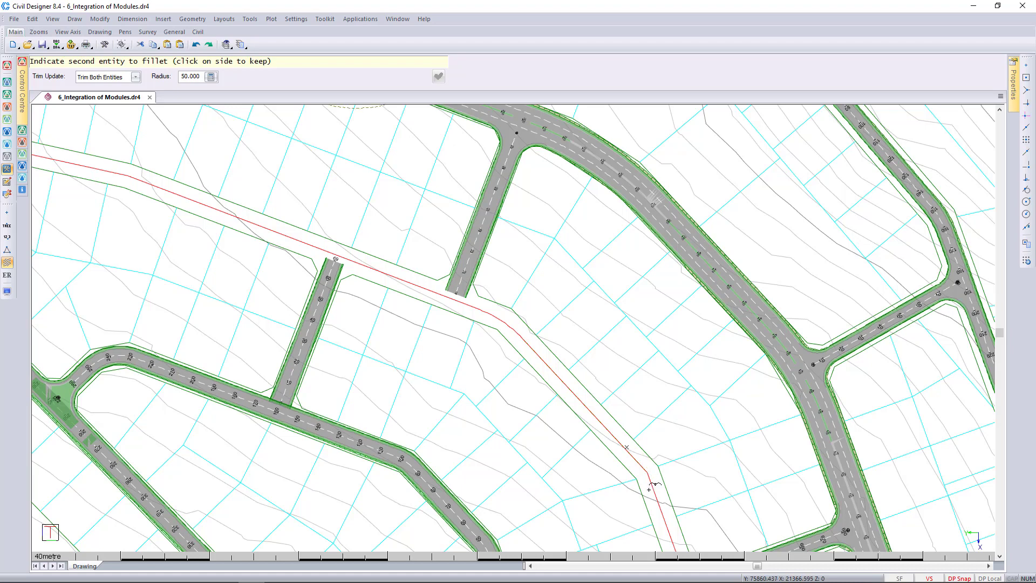
scroll(661, 497, "up", 4)
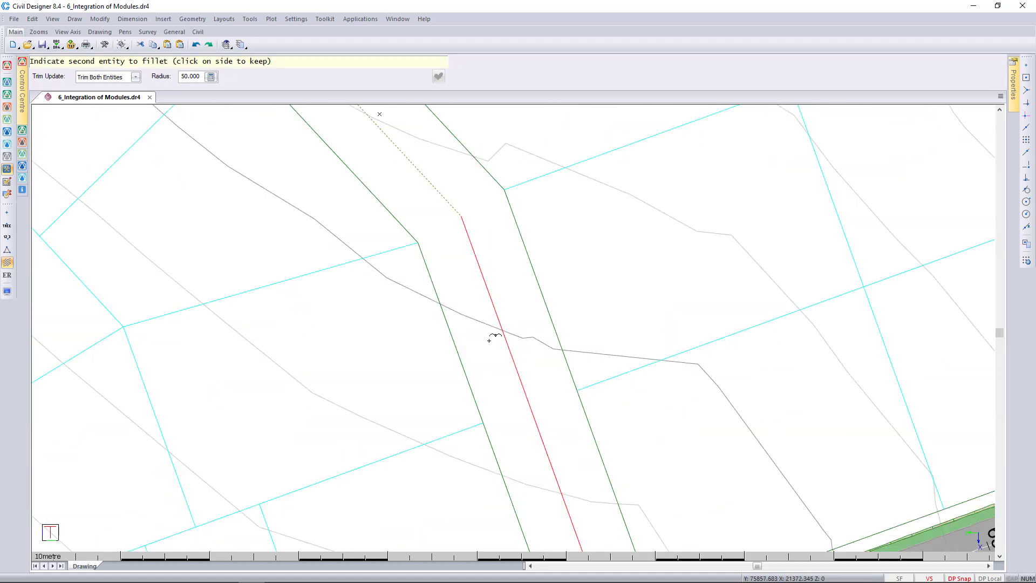
left_click(516, 362)
scroll(500, 316, "down", 2)
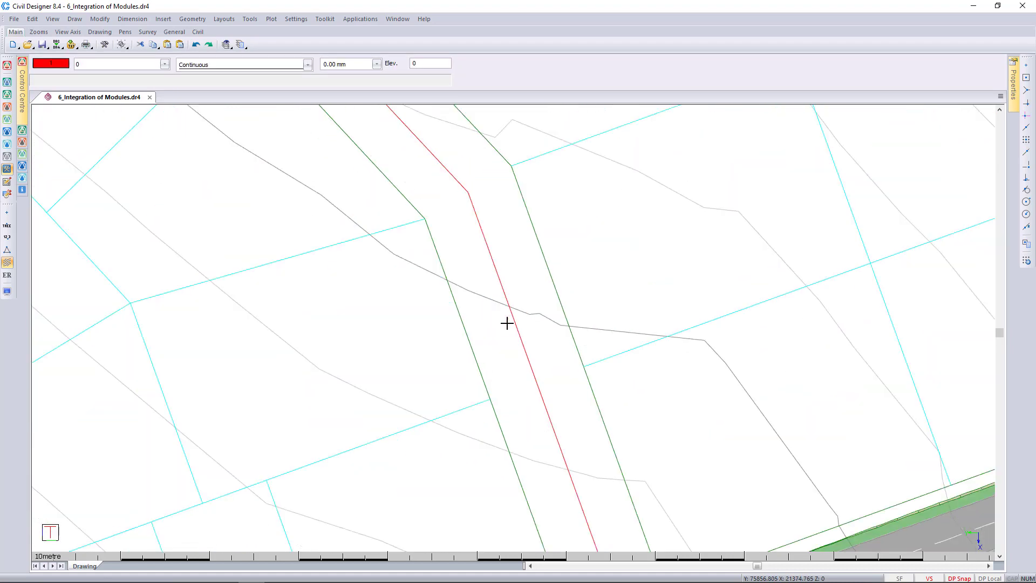
- Fillet the two centre line segments at the third bend with a radius of 50, trimming both entities
key("Return")
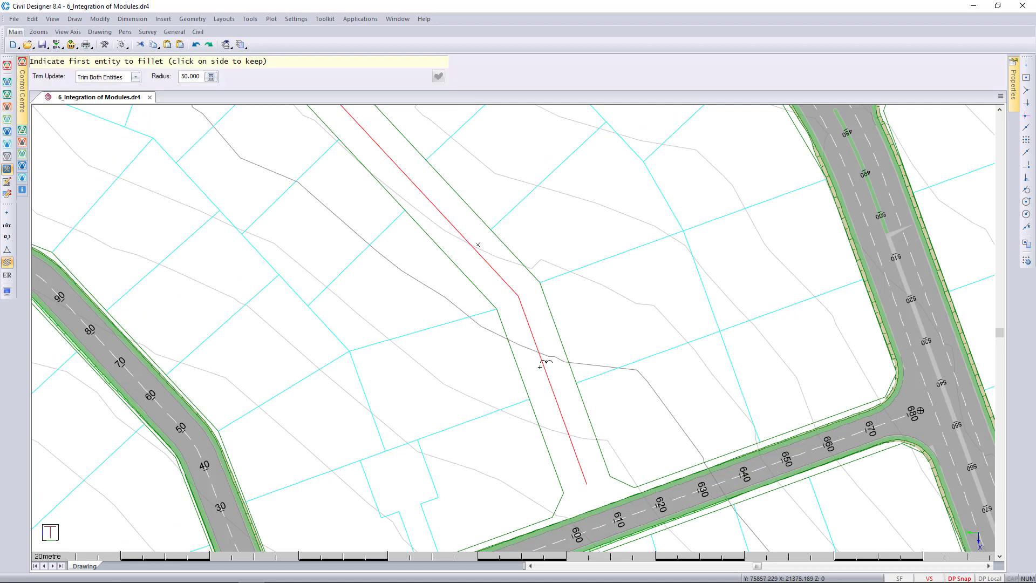
left_click(540, 367)
left_click(452, 232)
key("Escape")
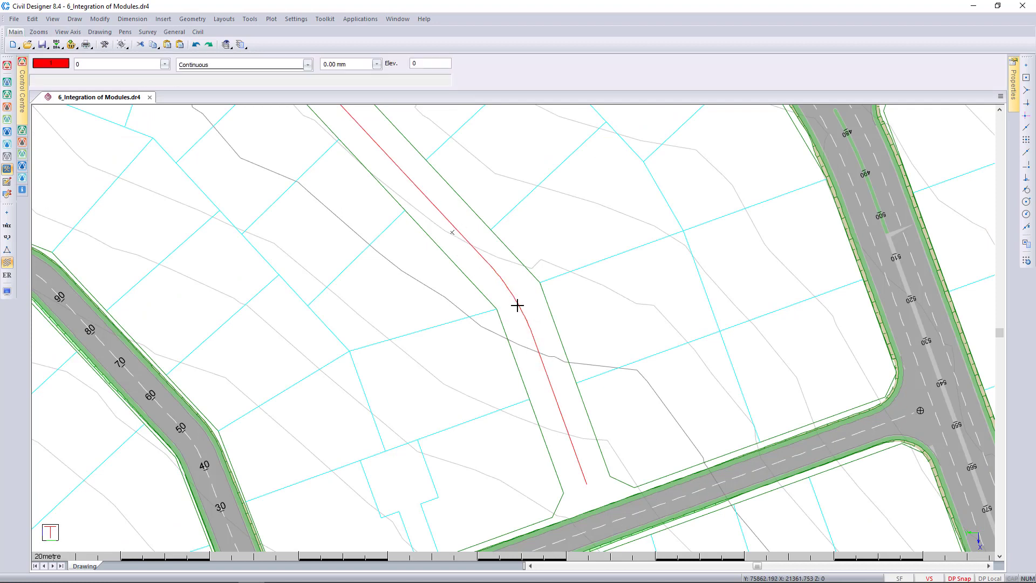
- Convert the filleted centre line sequence to a polyline and delete the original line and arc segments
scroll(308, 201, "down", 3)
scroll(557, 363, "up", 2)
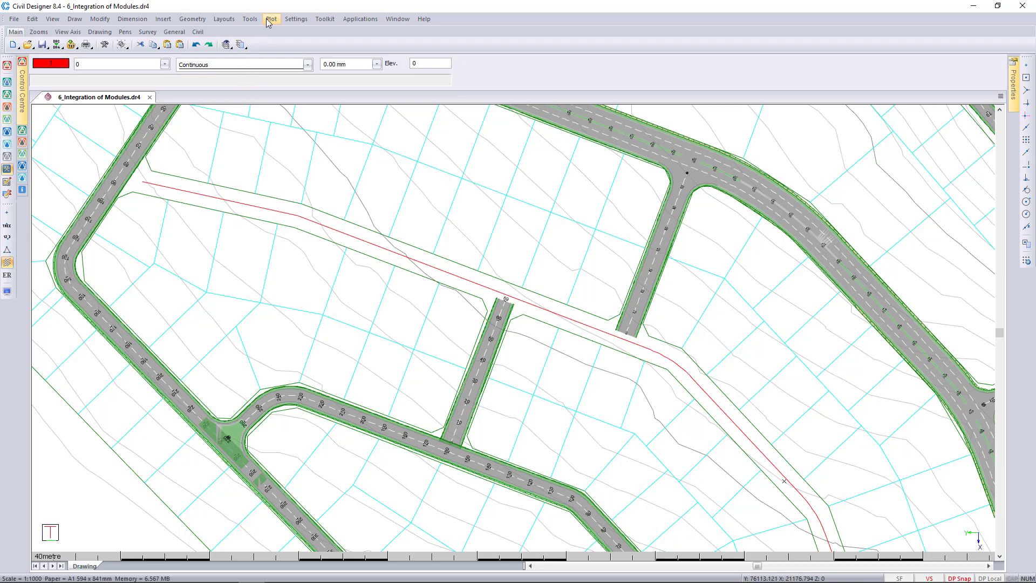
left_click(250, 19)
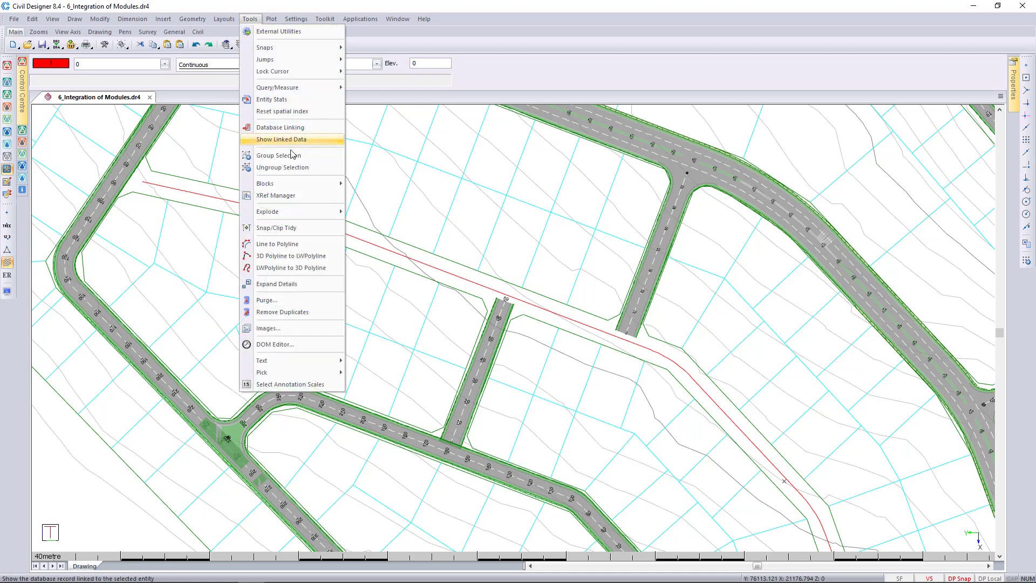
left_click(320, 249)
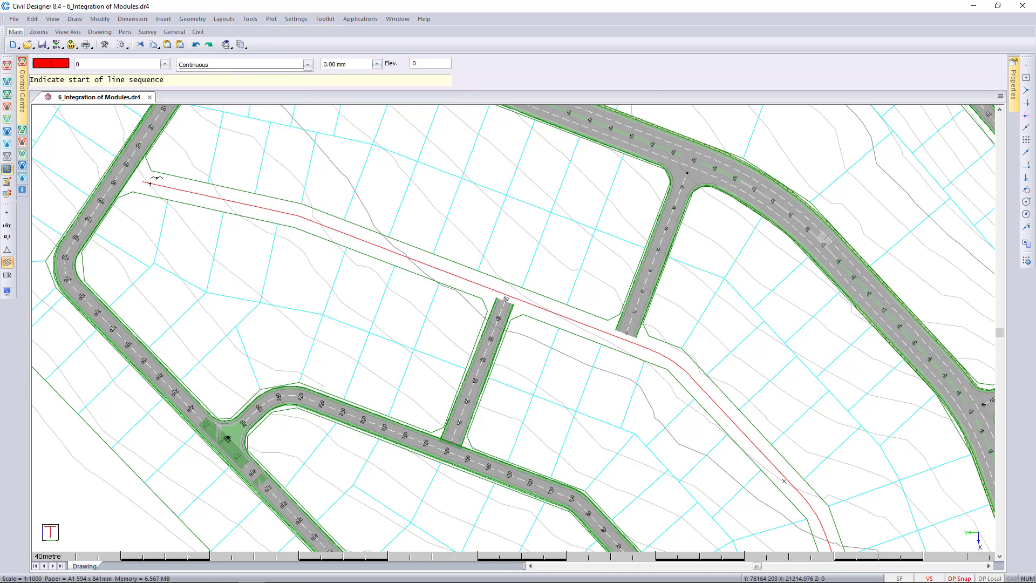
left_click(147, 183)
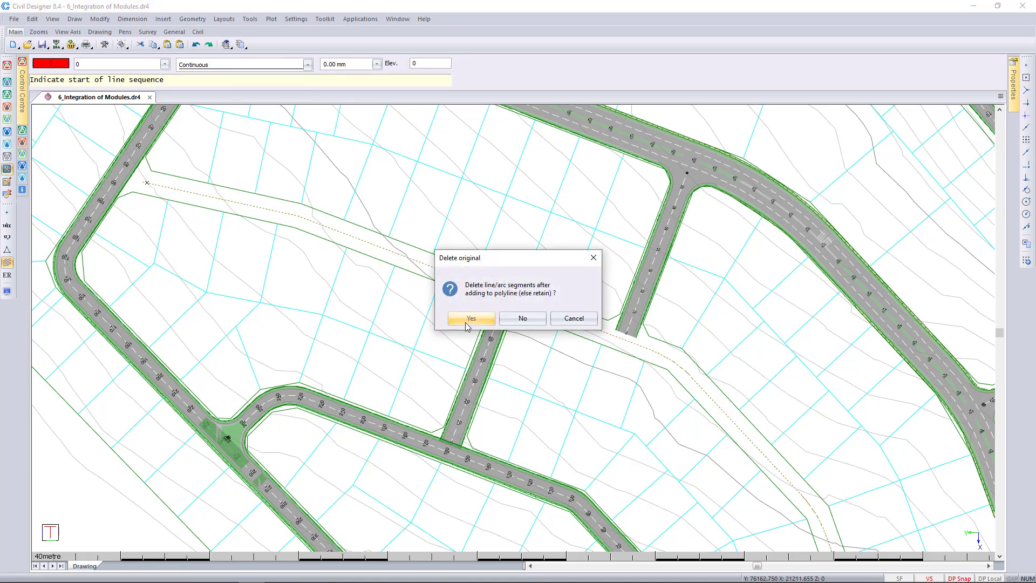
left_click(470, 319)
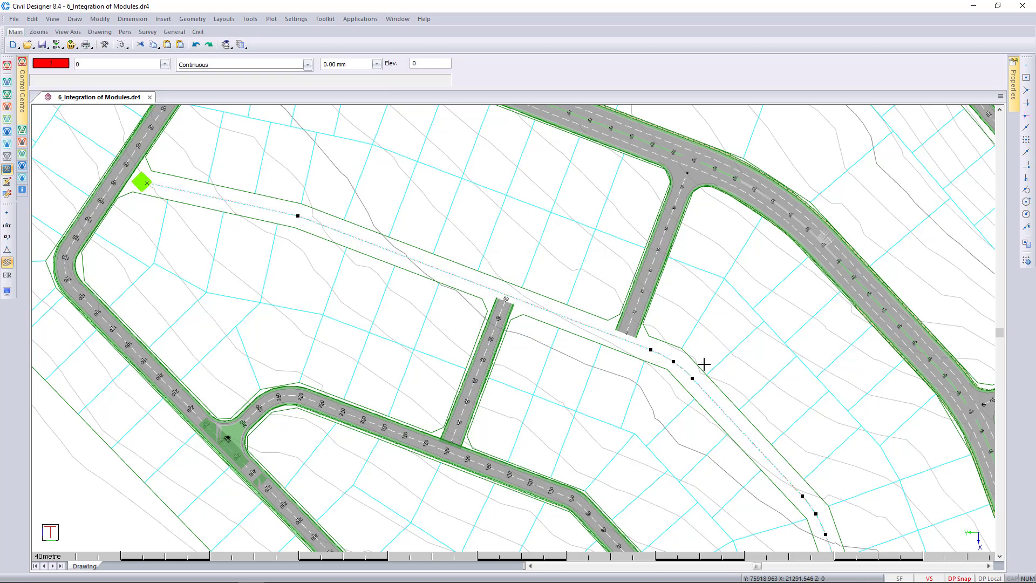
- Check the new centre line polyline's properties, keep the properties display pinned open, and clear the selection
left_click(1014, 90)
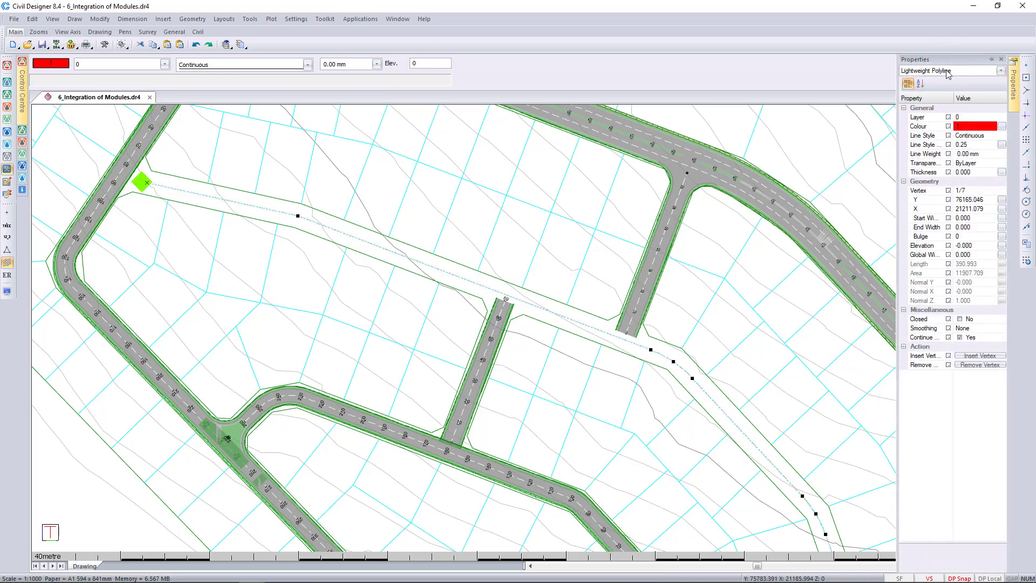
left_click(1001, 59)
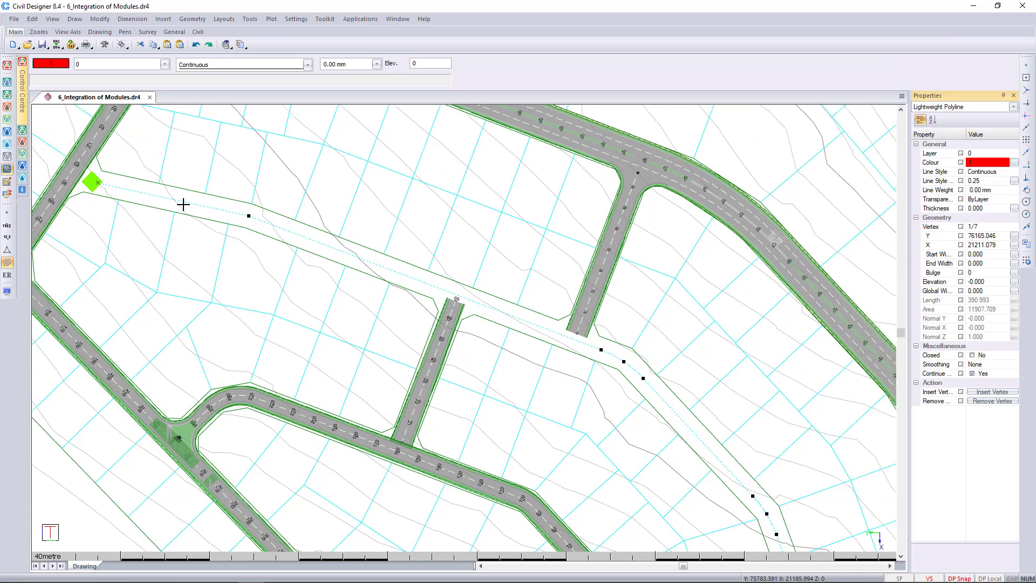
key("Escape")
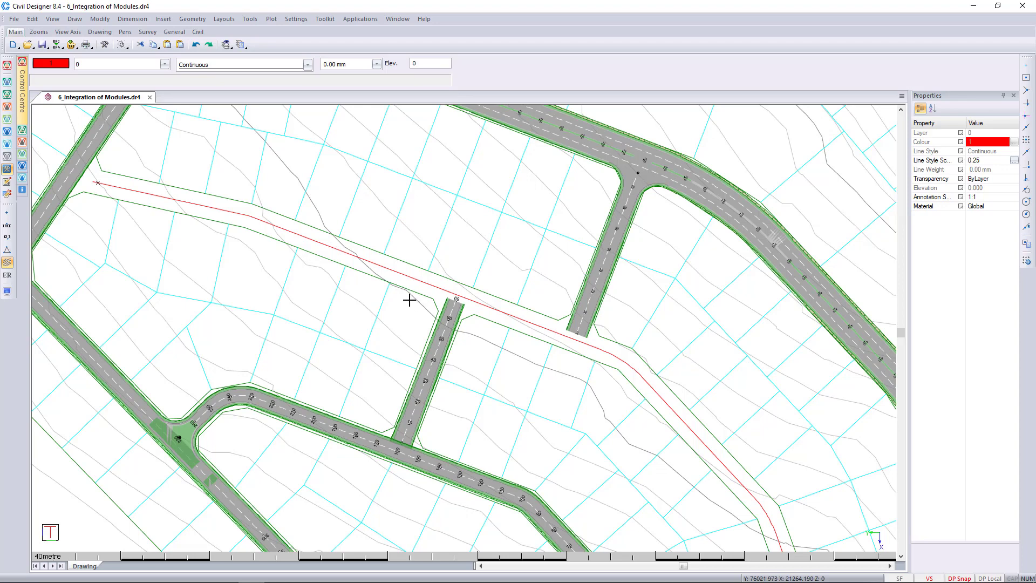
- Switch to Roads mode and start adding a new road from the road selection list
left_click(22, 103)
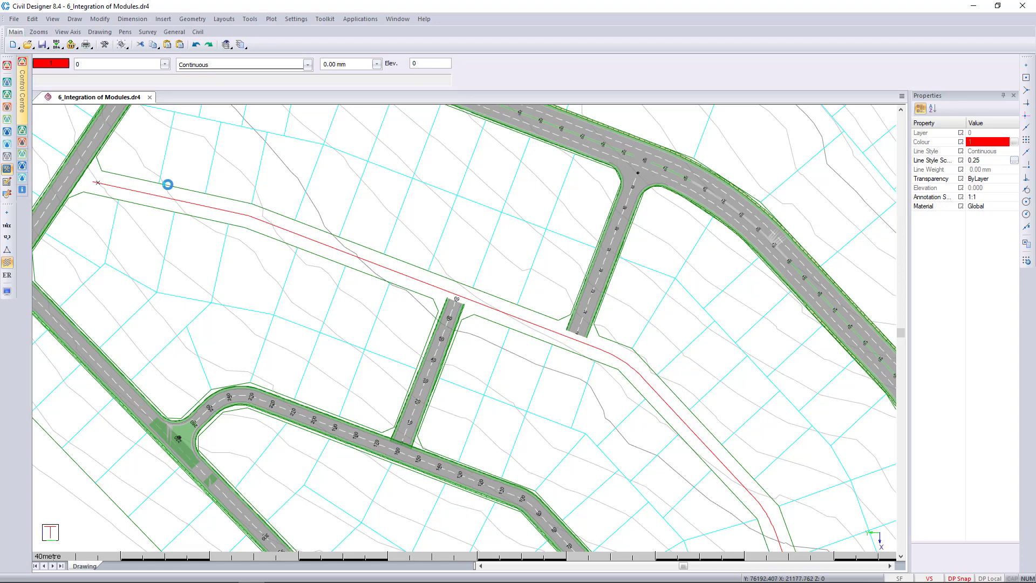
left_click(7, 106)
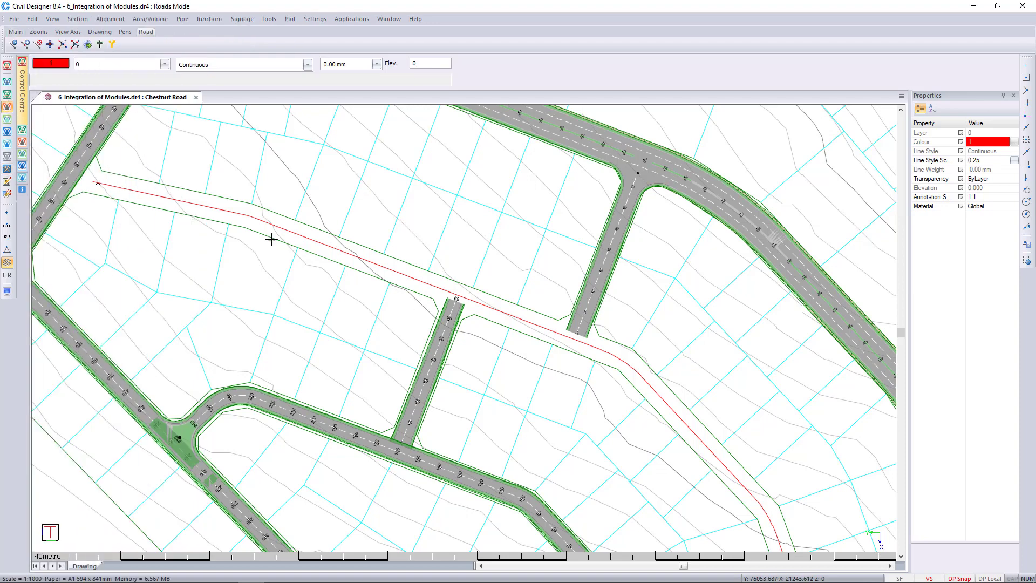
left_click(14, 19)
left_click(49, 181)
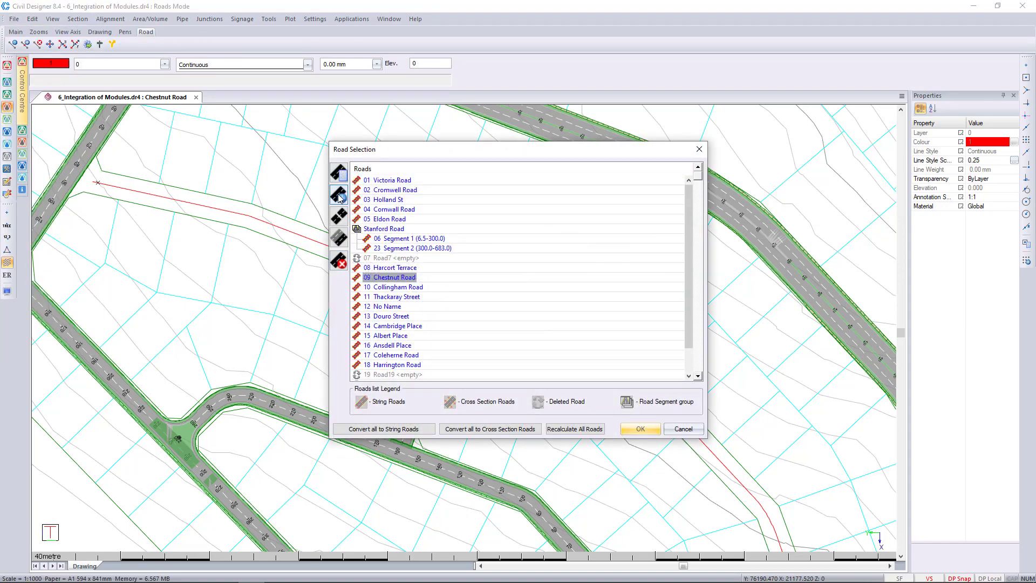
left_click(339, 194)
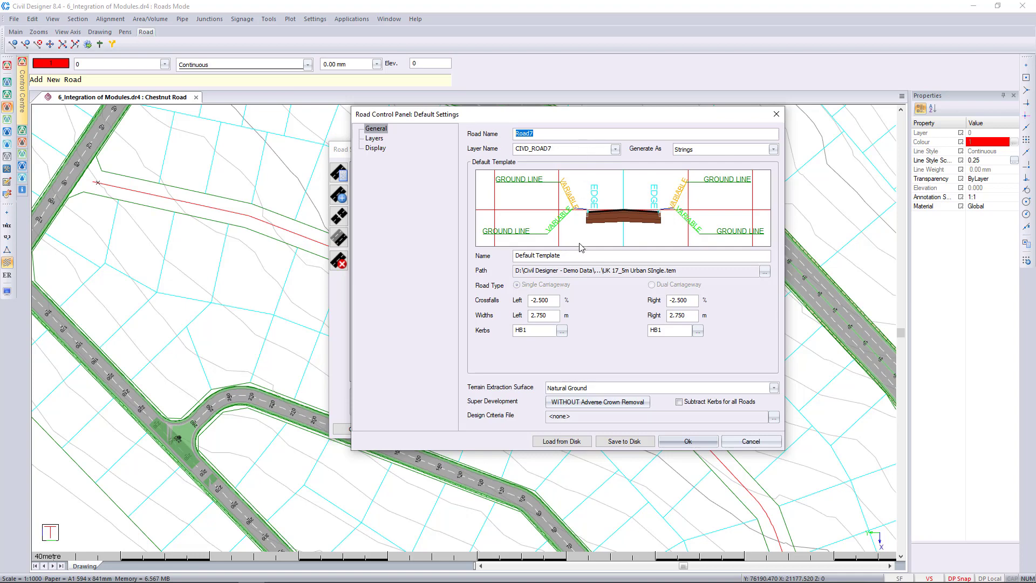
- Browse for the new road's default template through the Knowledge Base Software shortcut on the Desktop
left_click(765, 271)
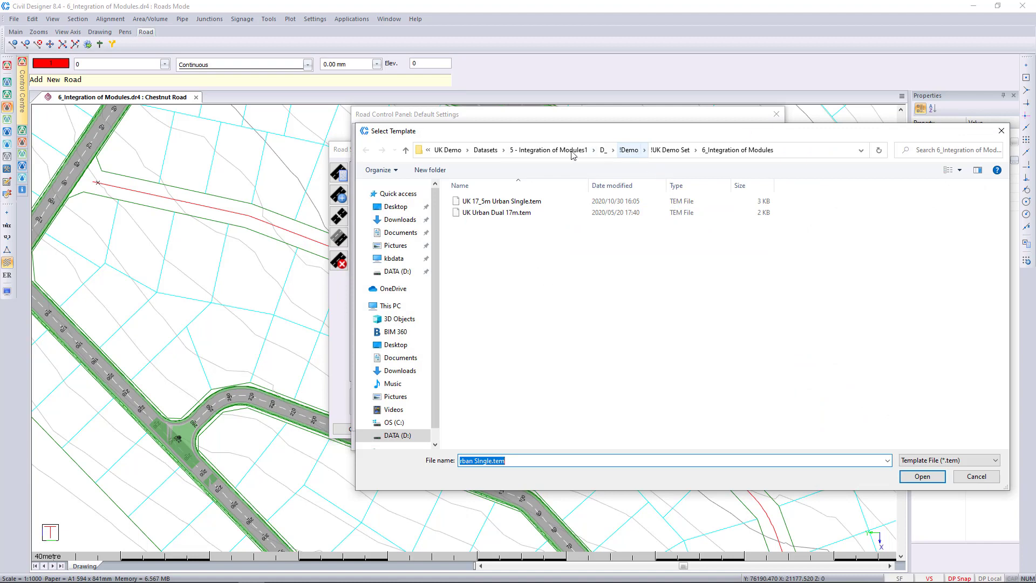
left_click(396, 208)
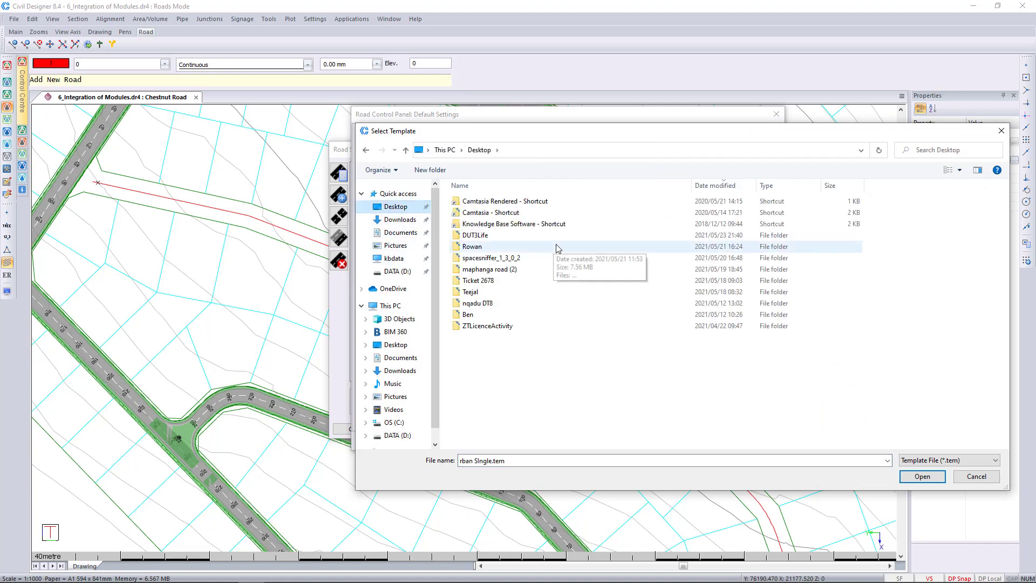
double_click(515, 227)
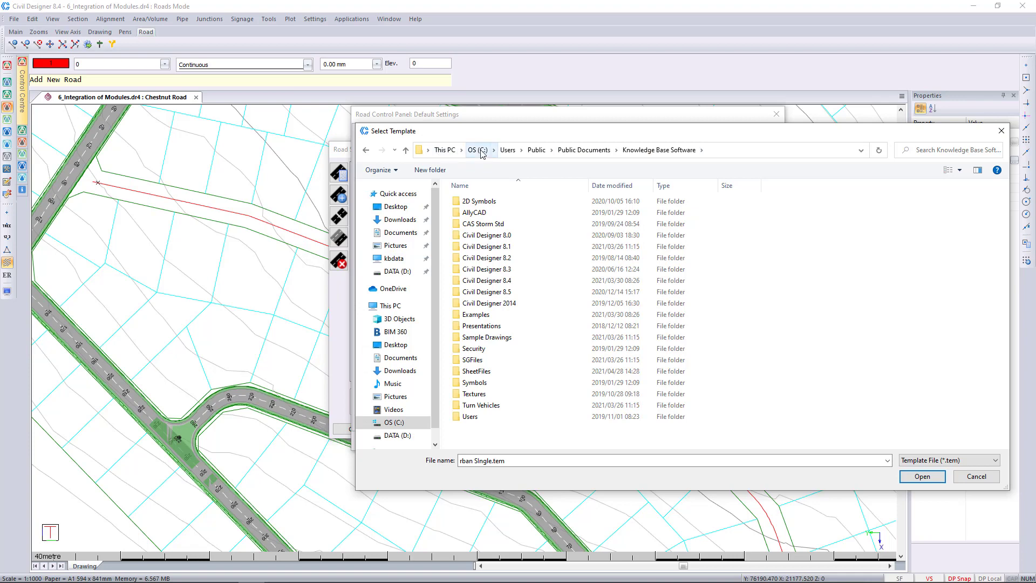
- View the Send to options of the Knowledge Base Software folder in Public Documents and reopen that folder
left_click(587, 151)
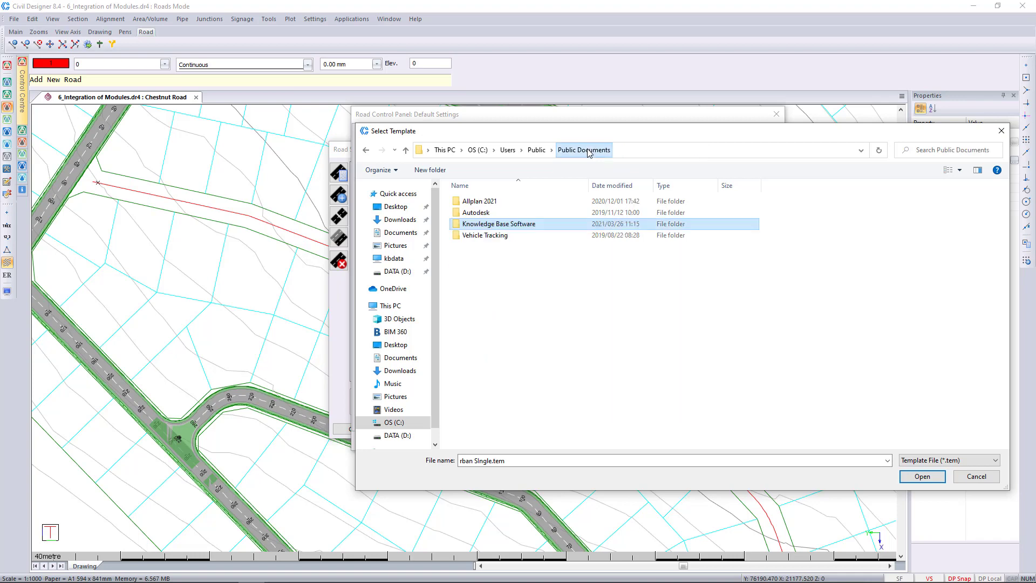
right_click(476, 227)
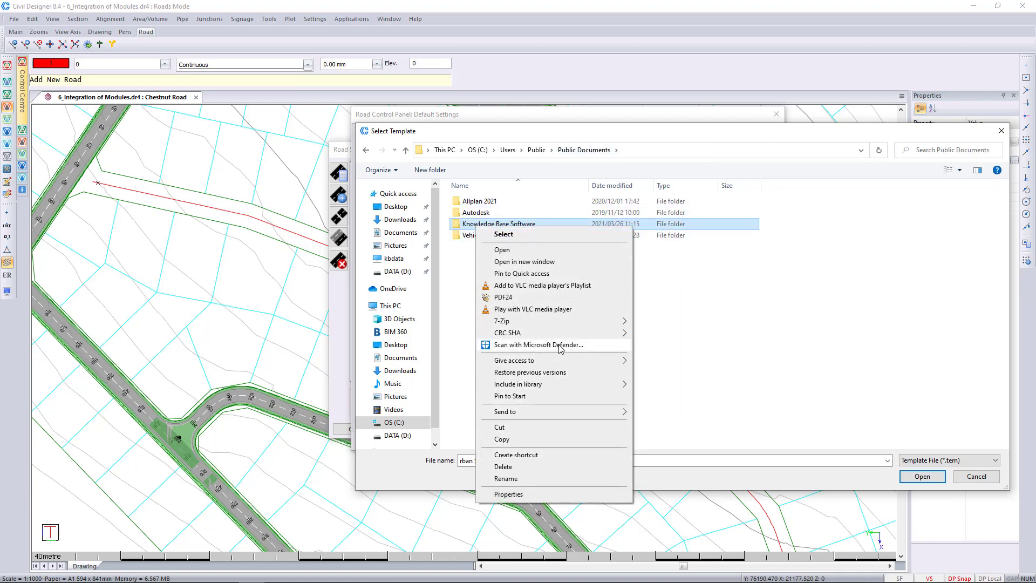
mouse_move(572, 413)
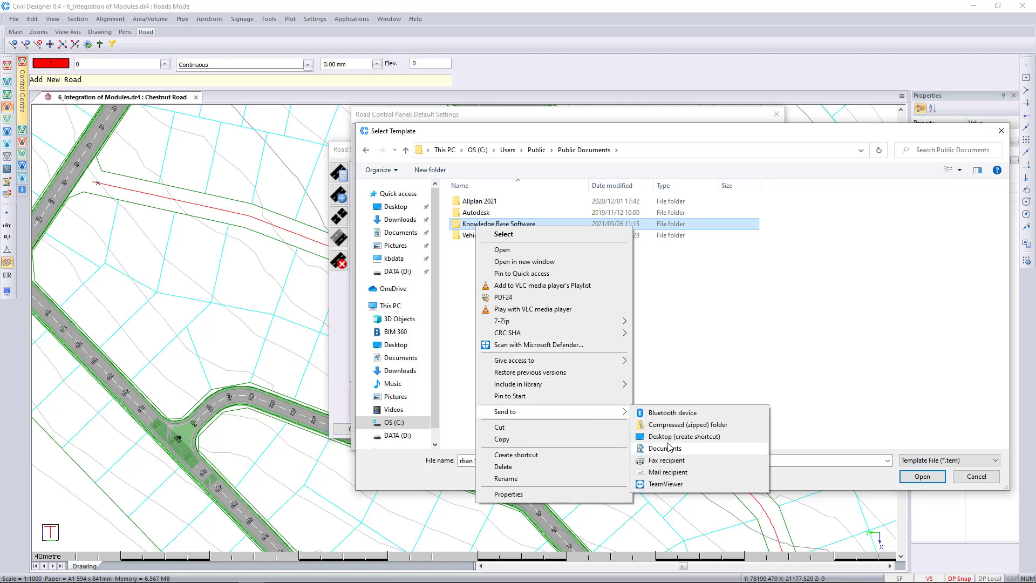
left_click(782, 276)
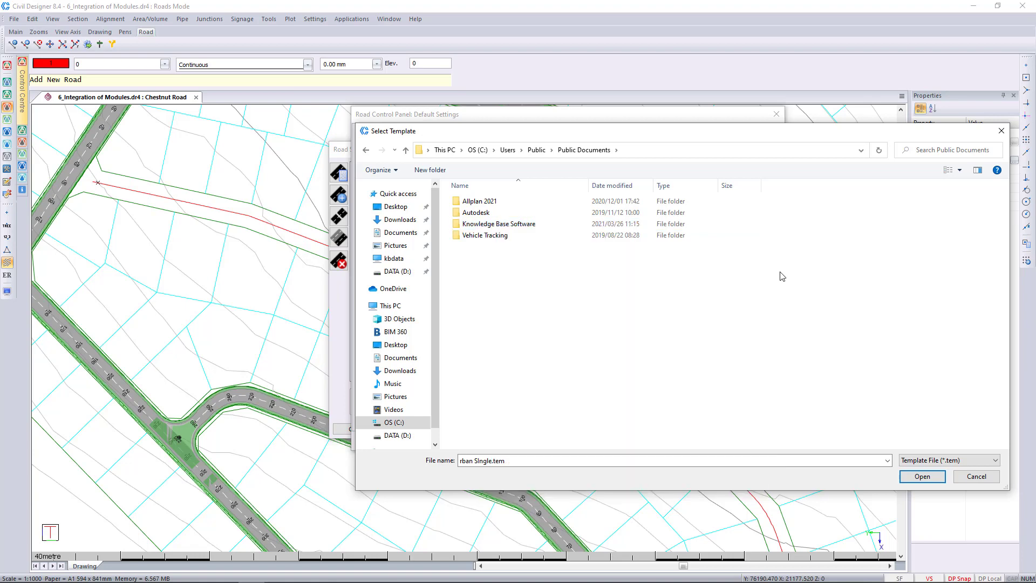
double_click(498, 223)
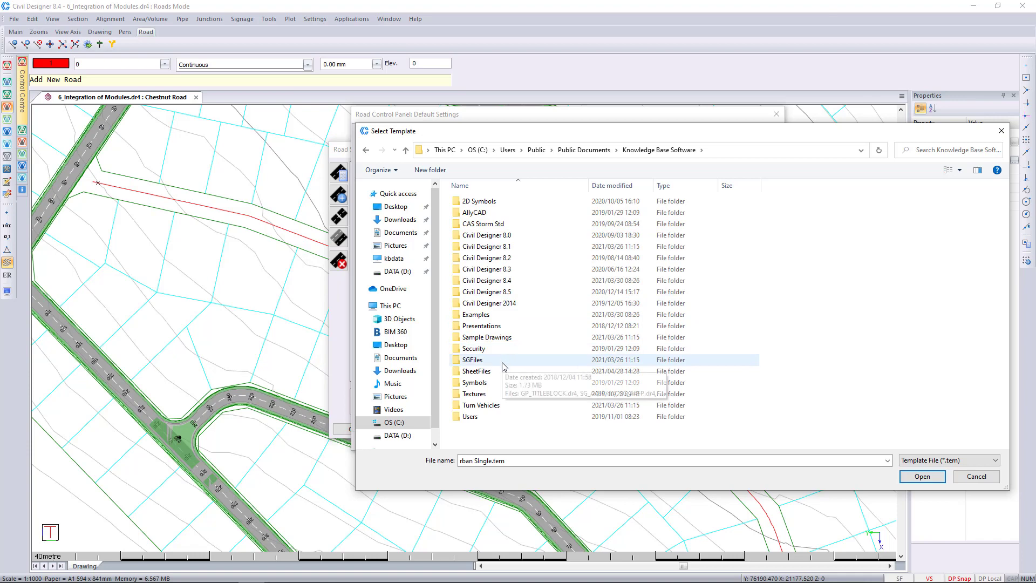
- Open the RoadTemplates folder inside the Examples folder of Knowledge Base Software
double_click(508, 313)
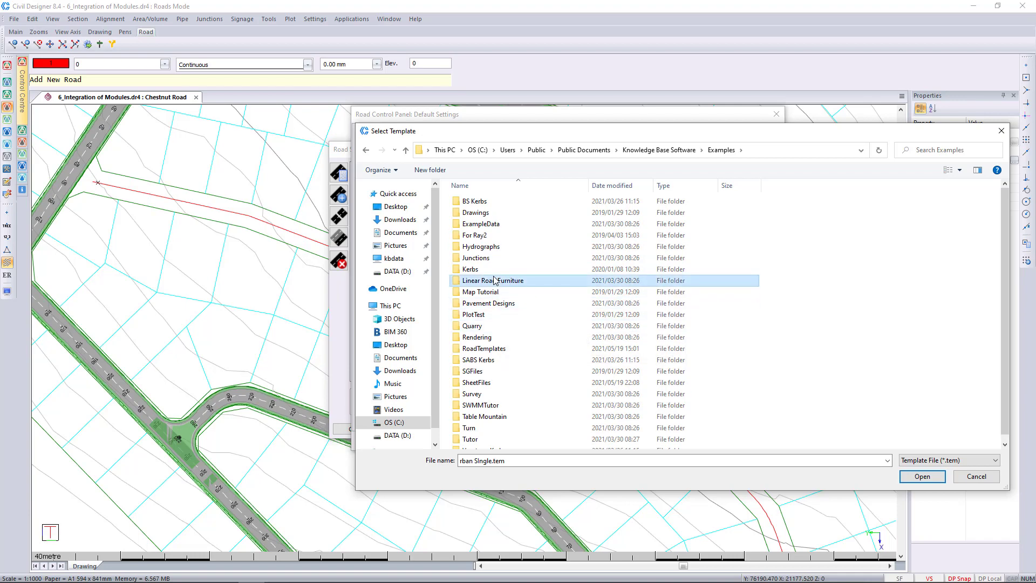
key("t")
scroll(500, 434, "down", 1)
scroll(499, 264, "up", 1)
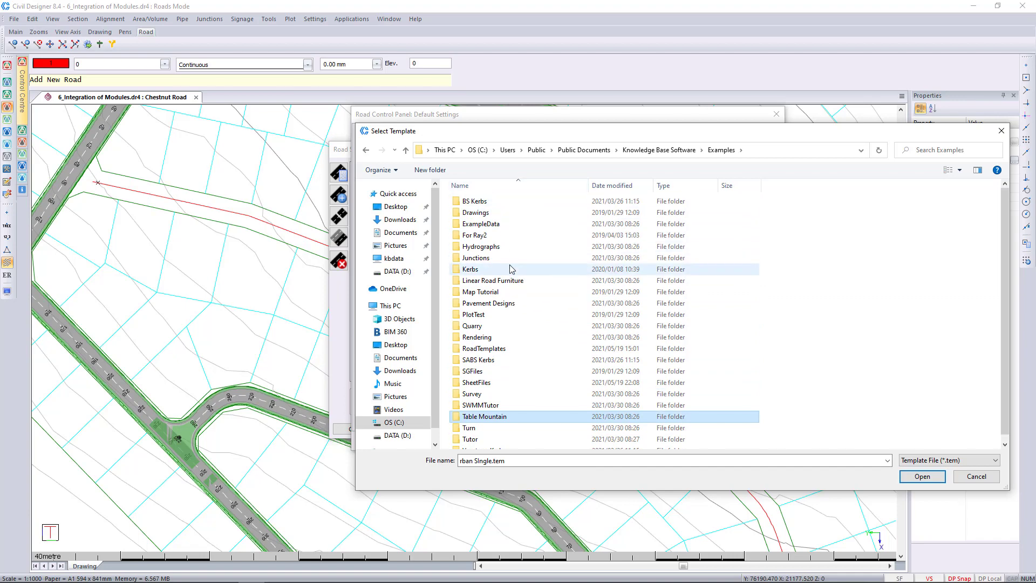
left_click(679, 152)
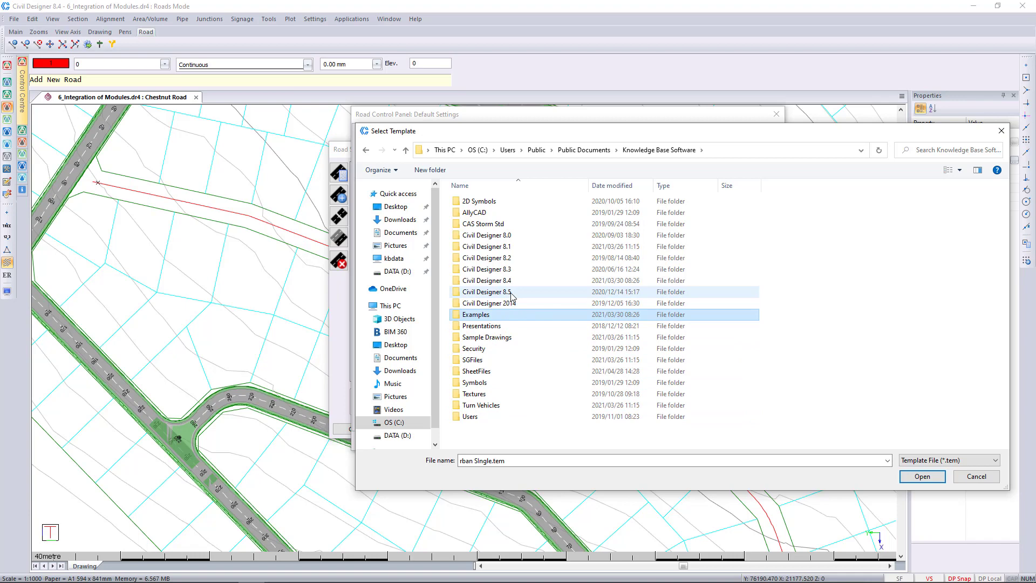
double_click(508, 318)
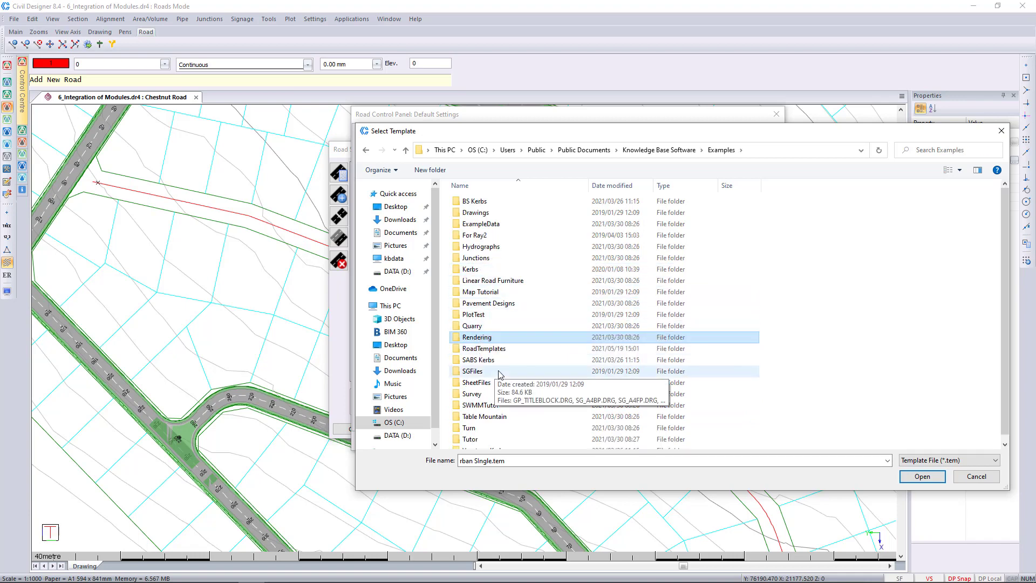
double_click(501, 349)
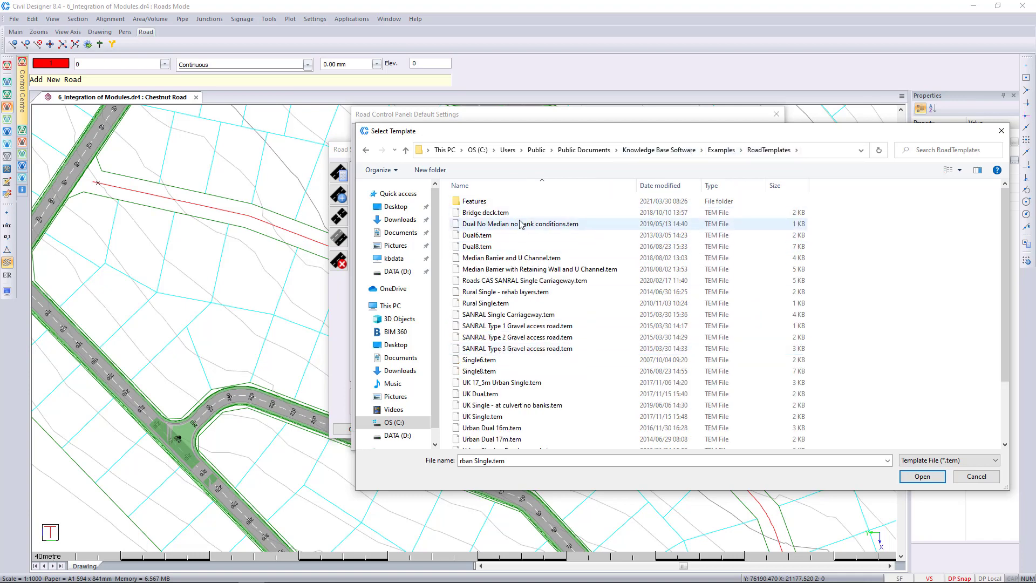
- Load Urban Single 13m.tem as the new road's default template
scroll(519, 274, "down", 2)
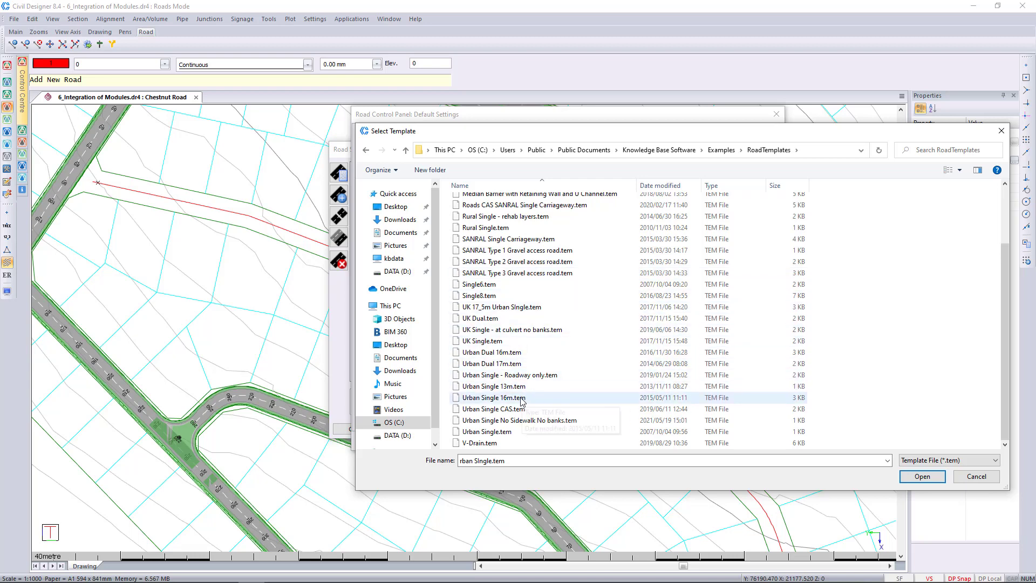
scroll(488, 337, "up", 3)
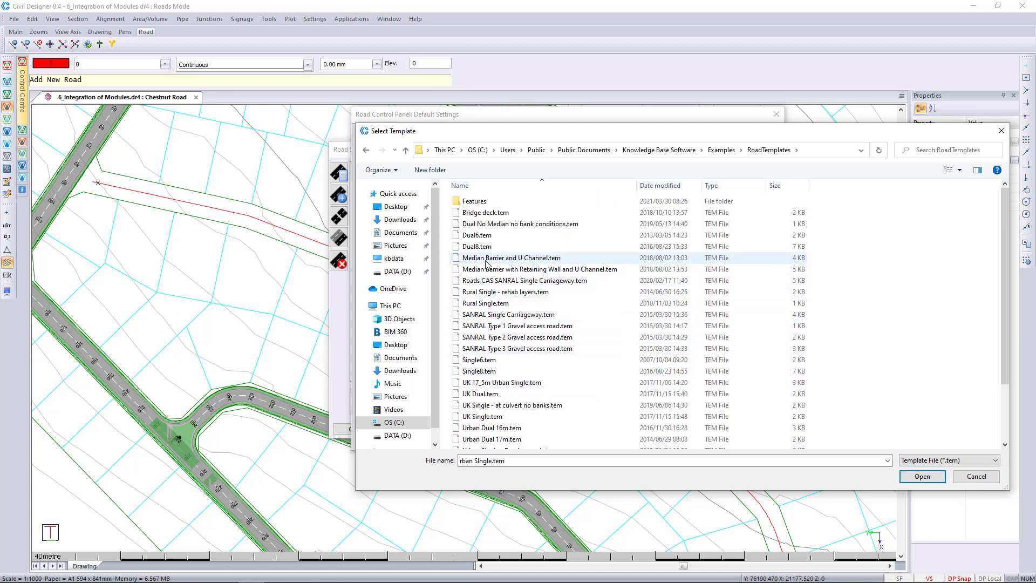
scroll(489, 346, "down", 2)
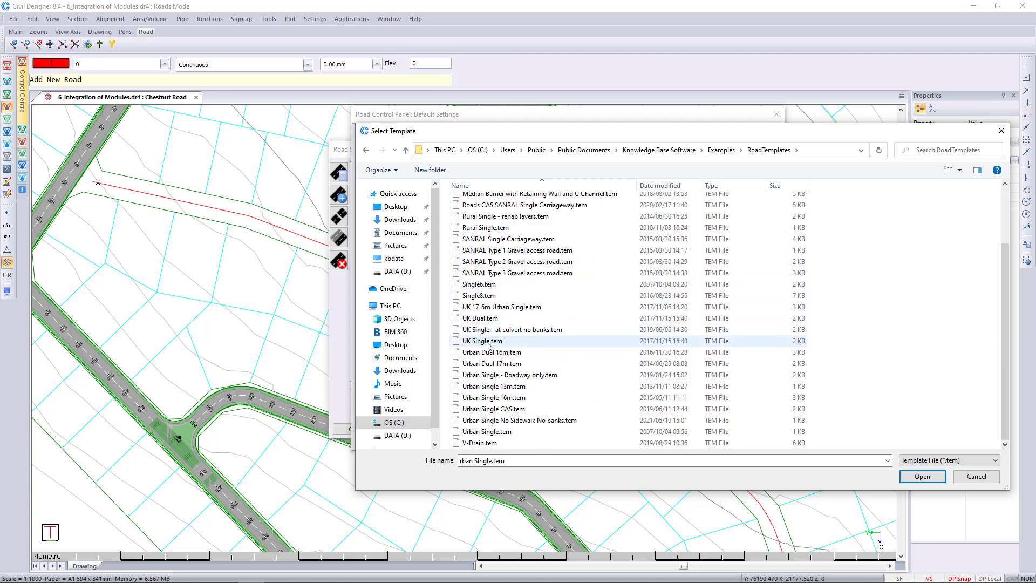
left_click(553, 386)
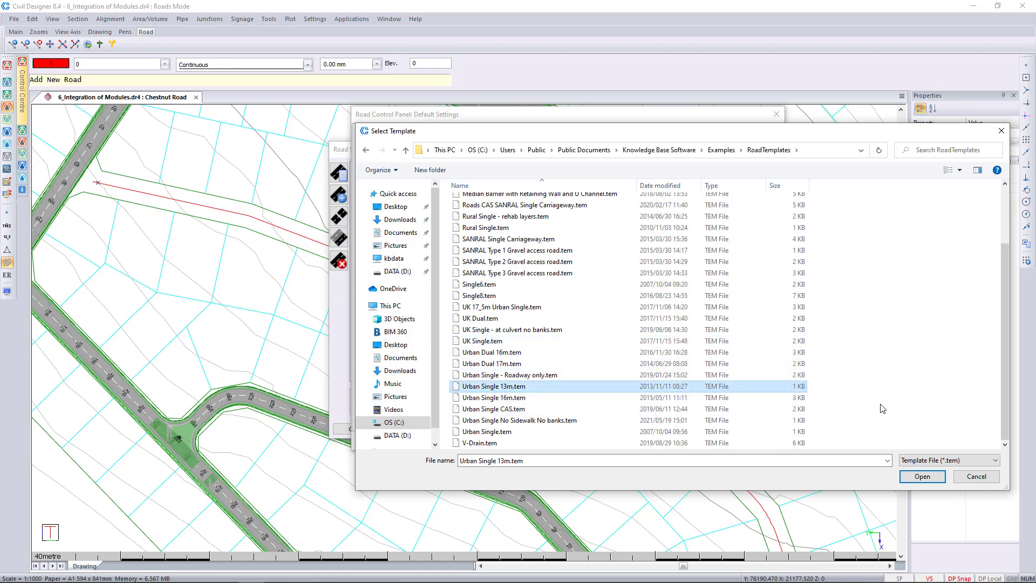
left_click(922, 476)
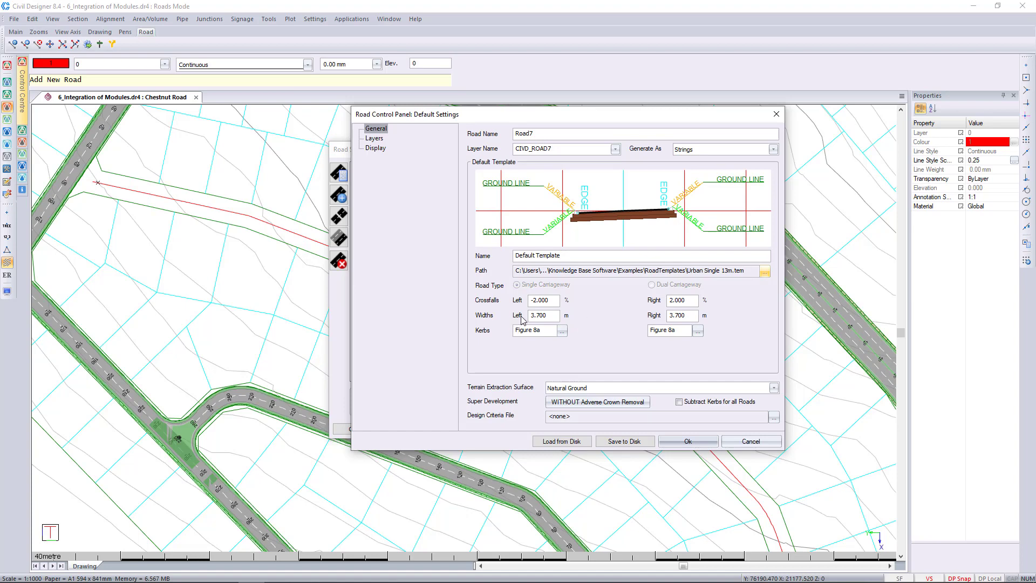
- Load Single8.tem from the RoadTemplates folder as the default template and inspect its cross-section preview
left_click(765, 271)
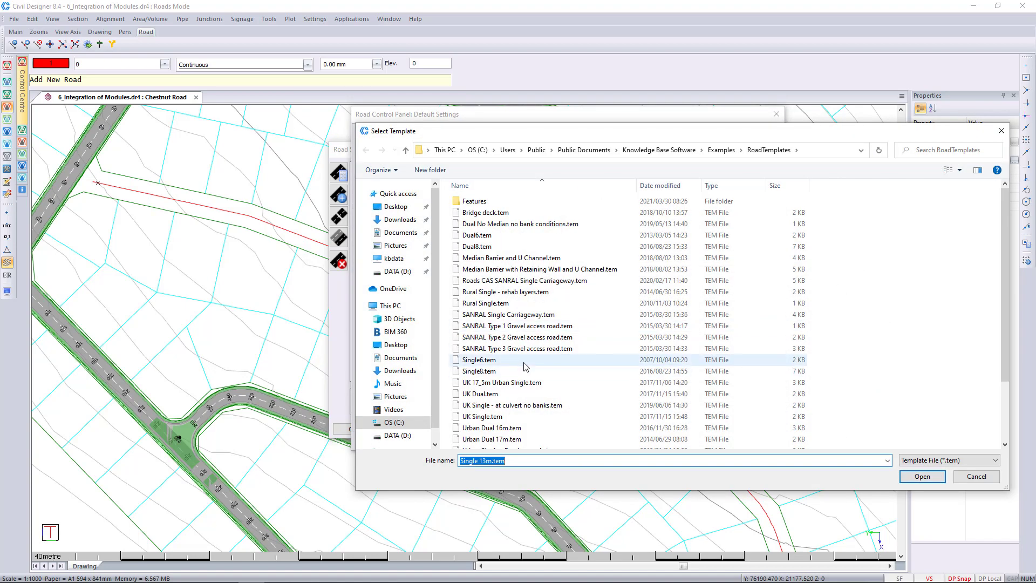
scroll(523, 364, "down", 3)
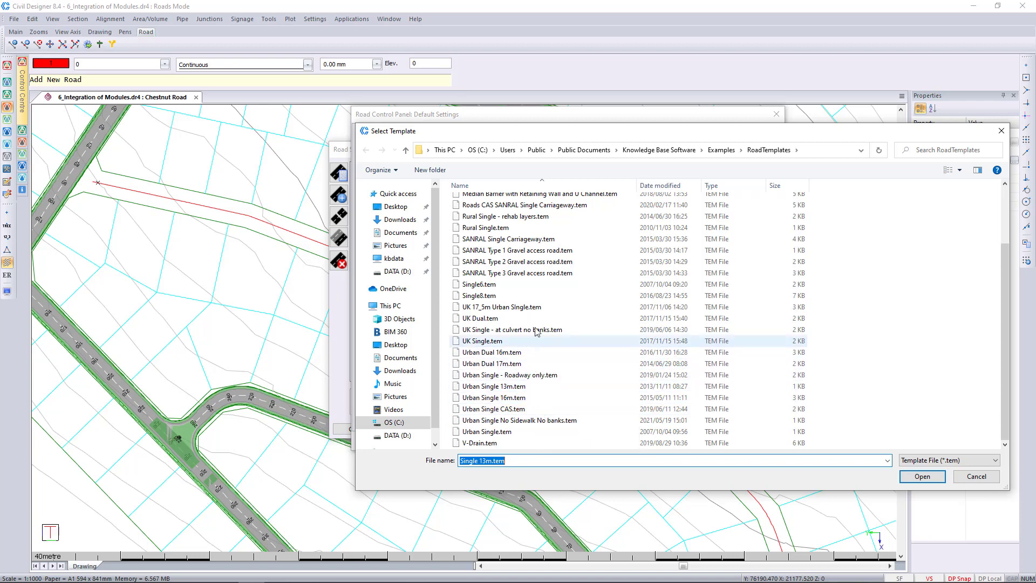
left_click(546, 295)
left_click(919, 477)
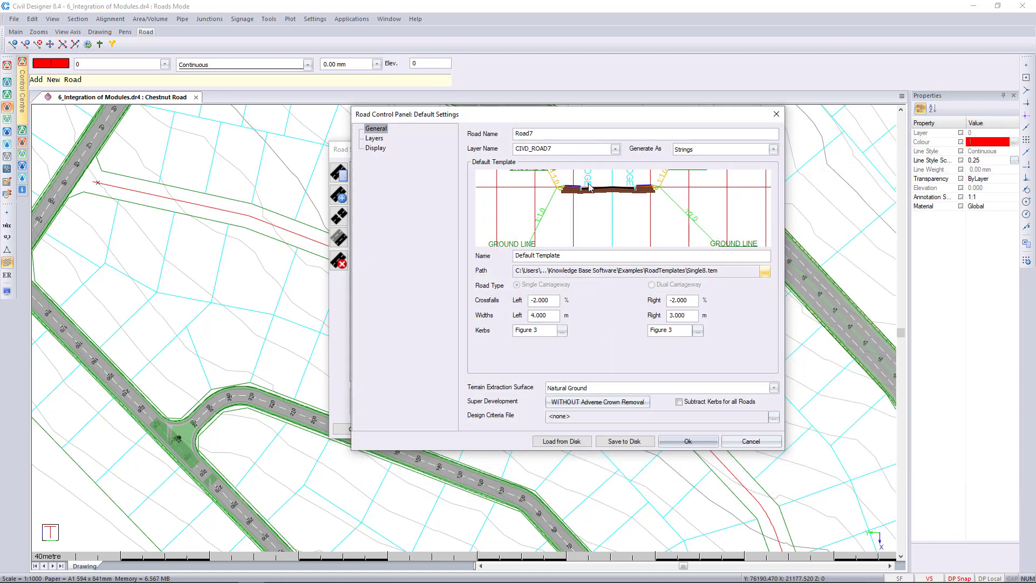
scroll(591, 193, "up", 3)
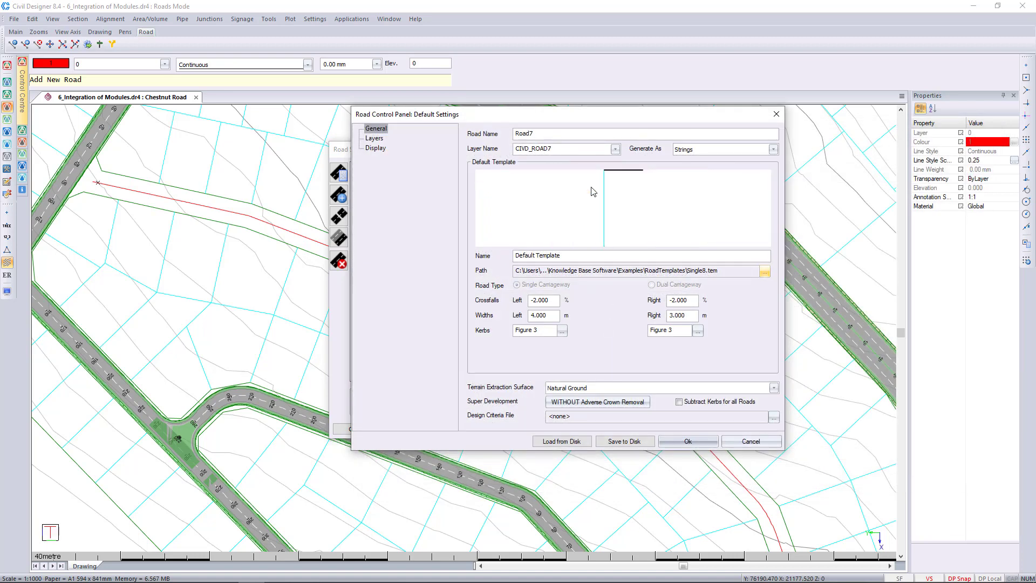
scroll(615, 181, "down", 3)
scroll(601, 213, "up", 3)
scroll(606, 195, "down", 3)
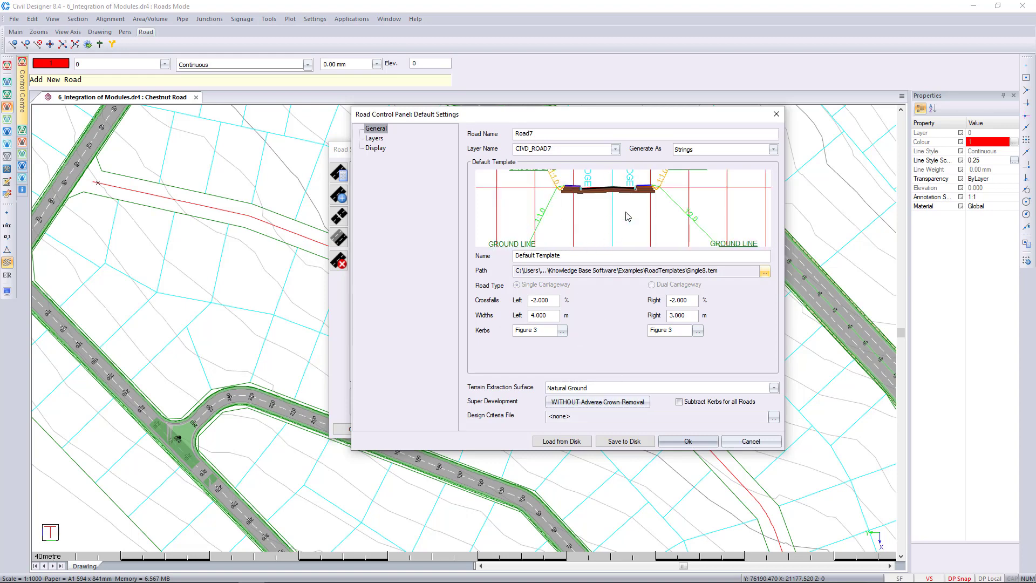
- Accept the new road's default settings and make Road7 the active road
left_click(697, 443)
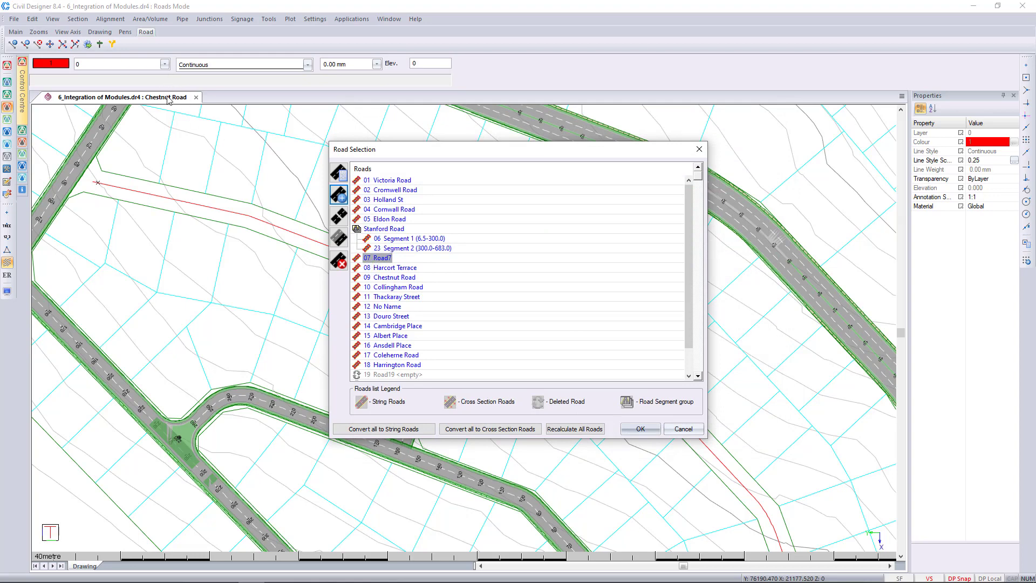
left_click(380, 258)
left_click(642, 430)
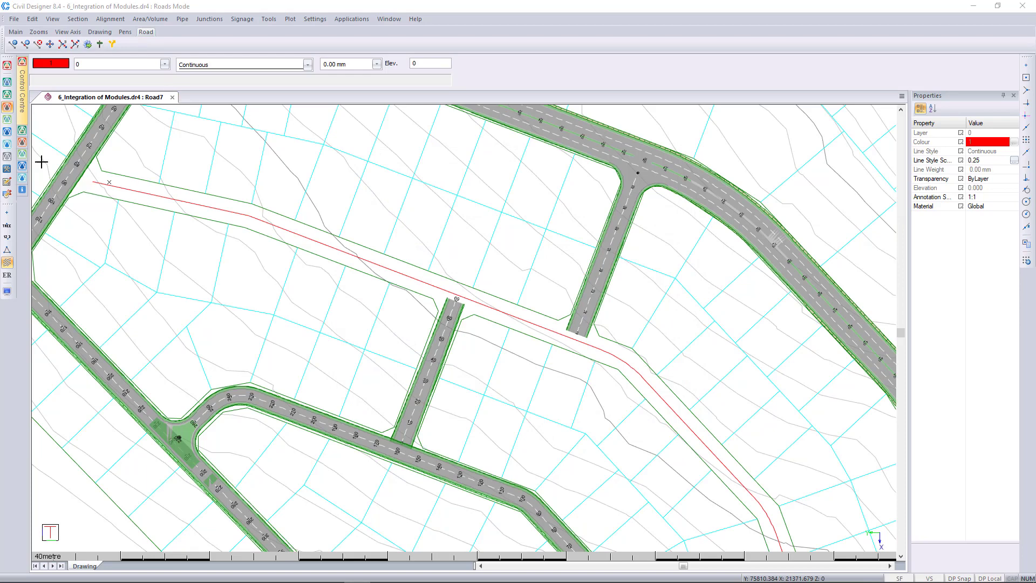
- Set the tolerance for automatically adding junctions to 15 in the Roads option settings
left_click(21, 108)
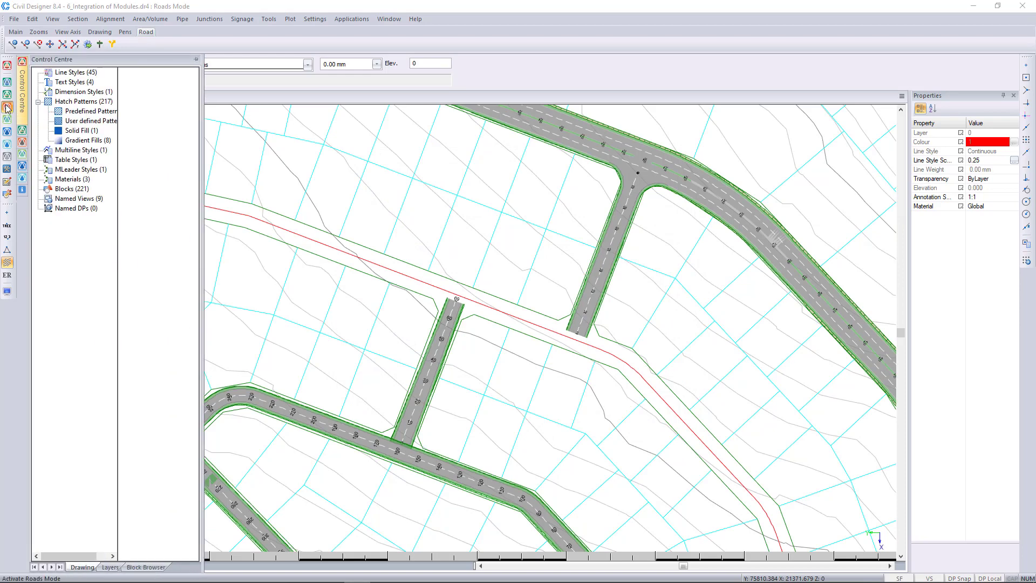
left_click(14, 19)
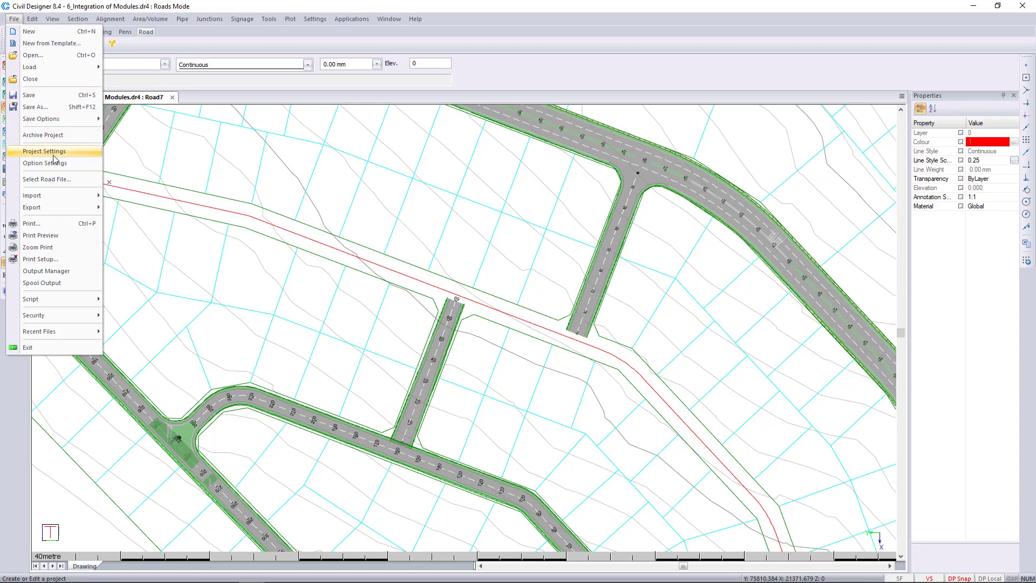
left_click(62, 164)
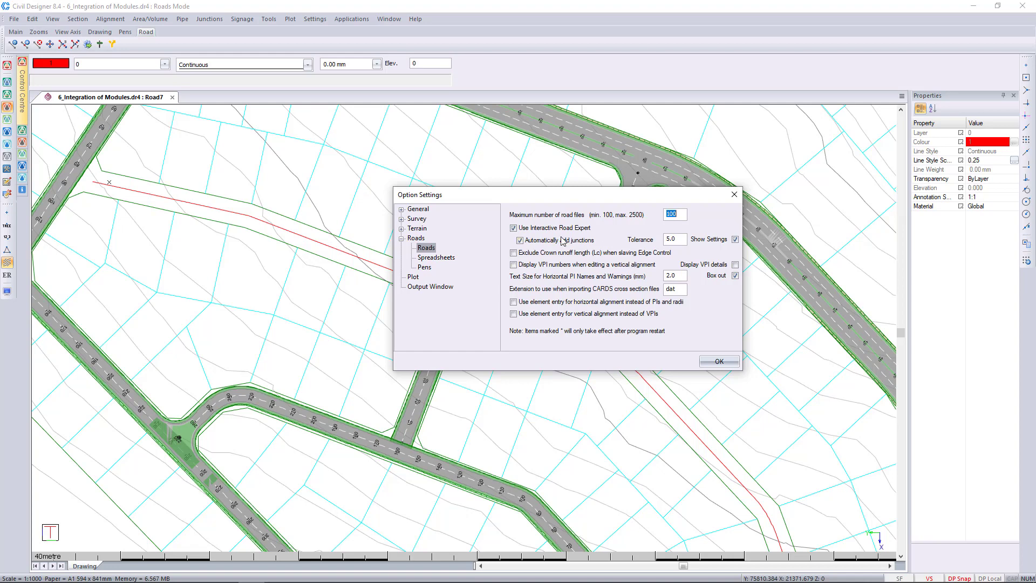
mouse_move(564, 243)
key("Tab")
key("Tab")
key("Tab")
type("15")
left_click(719, 361)
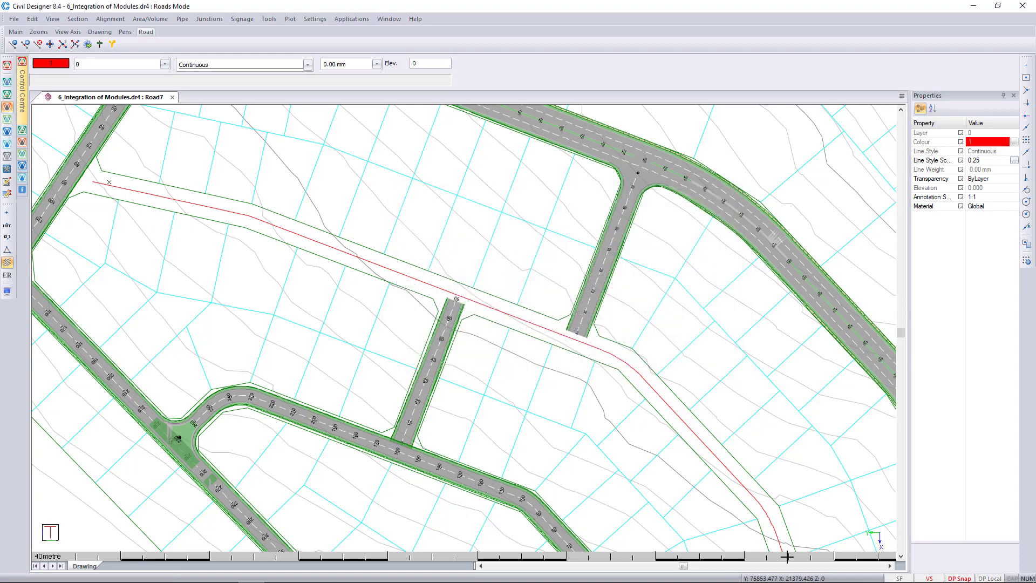
- Start extracting the horizontal and vertical alignments for a single carriageway, using CAD entities as the horizontal source
left_click(106, 20)
mouse_move(144, 78)
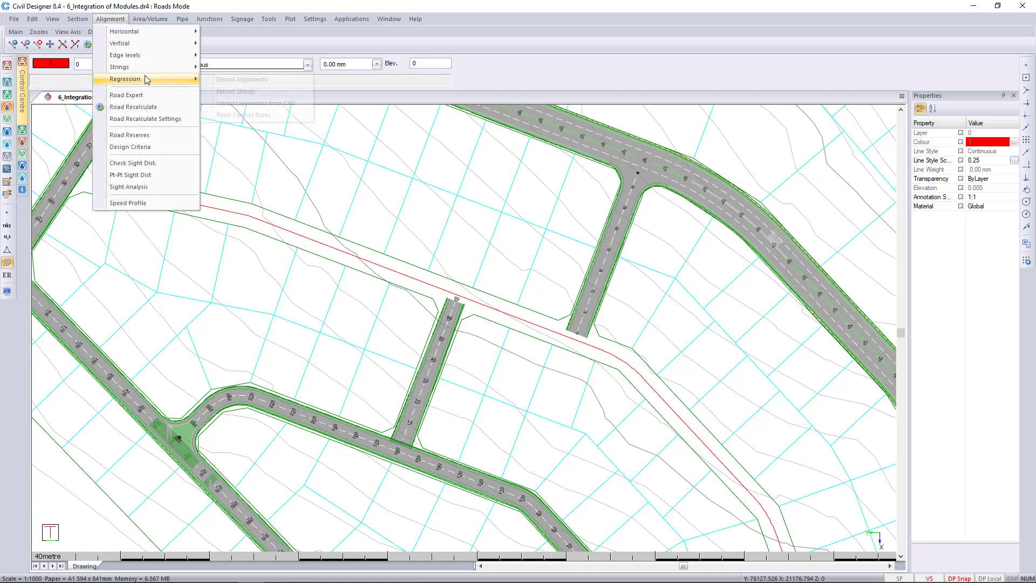
left_click(261, 82)
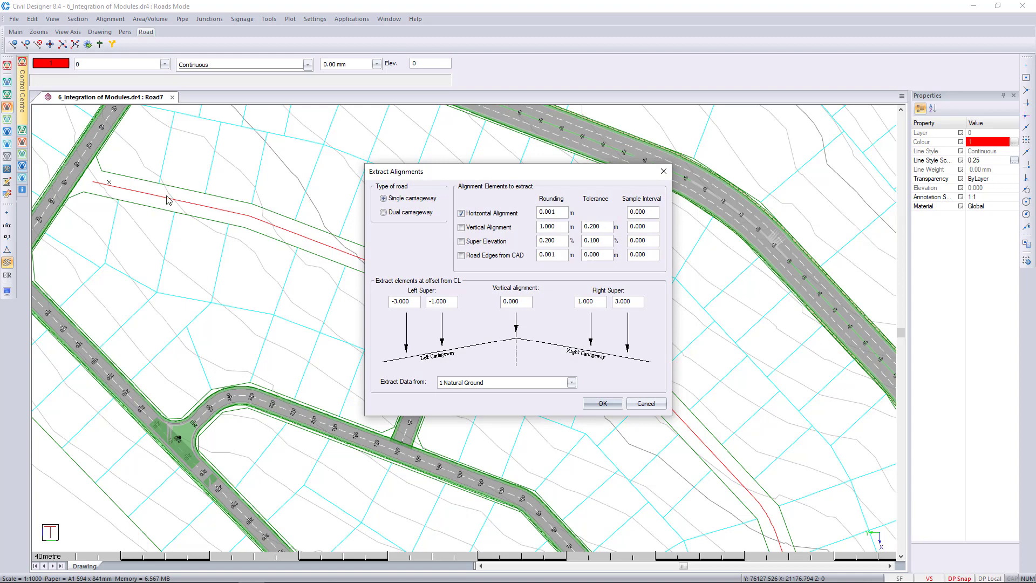
left_click(483, 230)
left_click(601, 402)
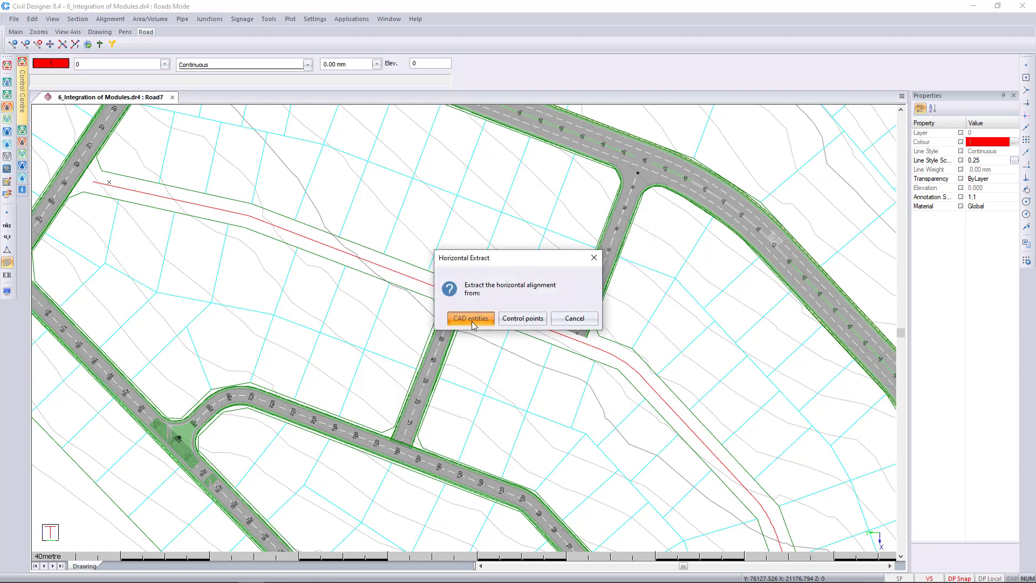
left_click(473, 326)
- Extract Road7's horizontal alignment from the red centre line polyline and add default junctions with 10 m bellmouth radii at both ends
scroll(586, 410, "down", 2)
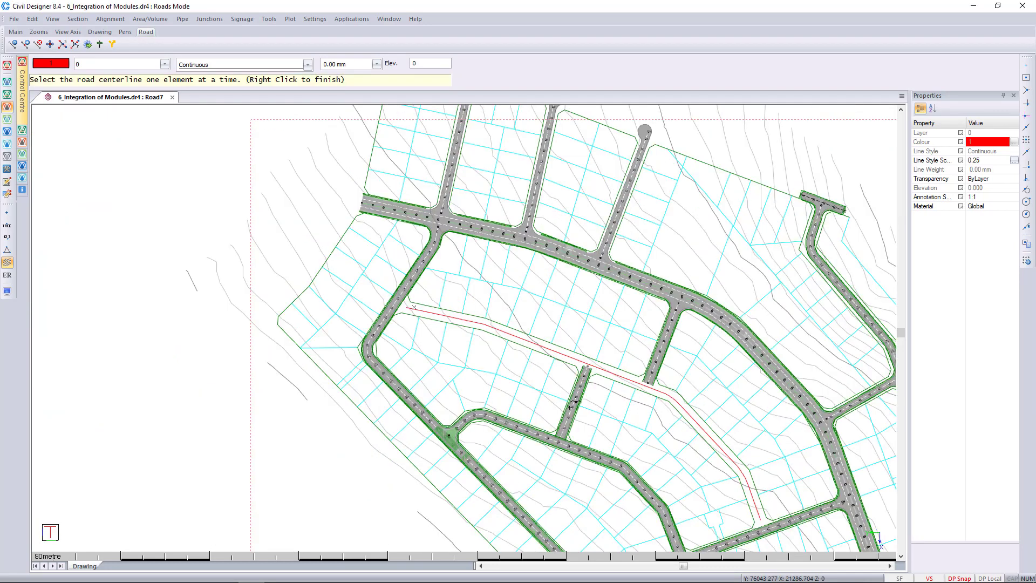
right_click(629, 428)
left_click(647, 454)
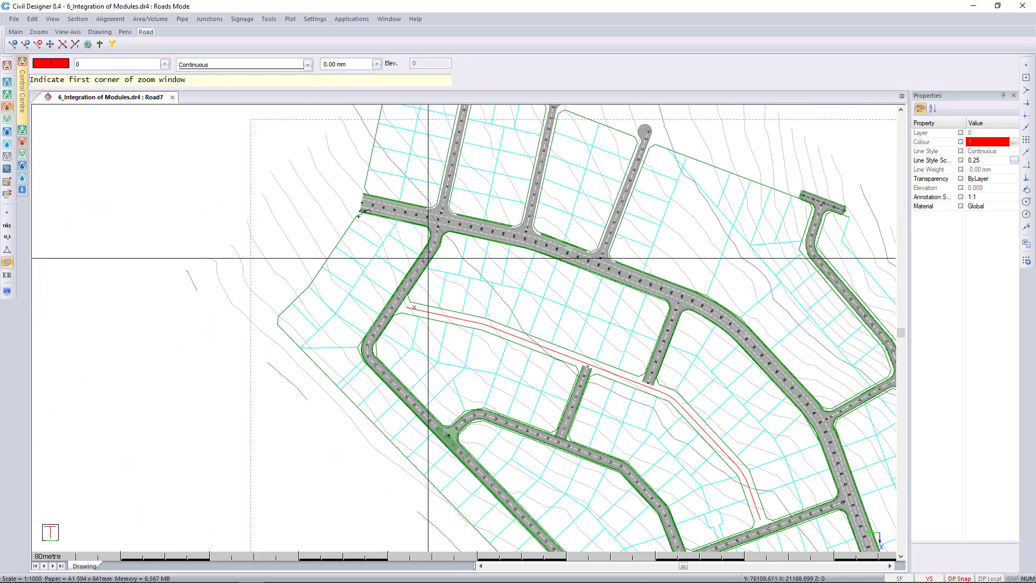
left_click(379, 276)
left_click(815, 549)
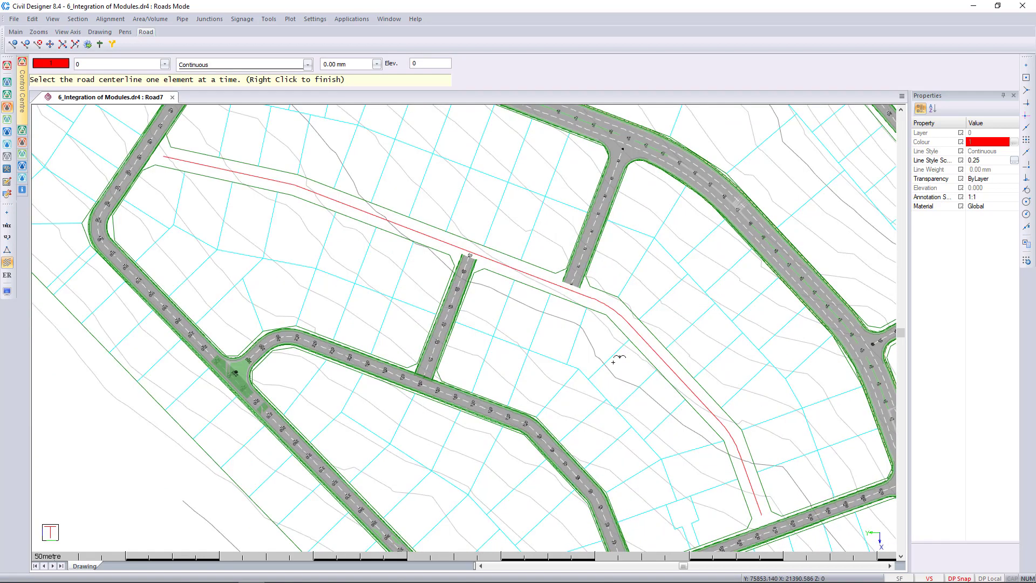
left_click(171, 159)
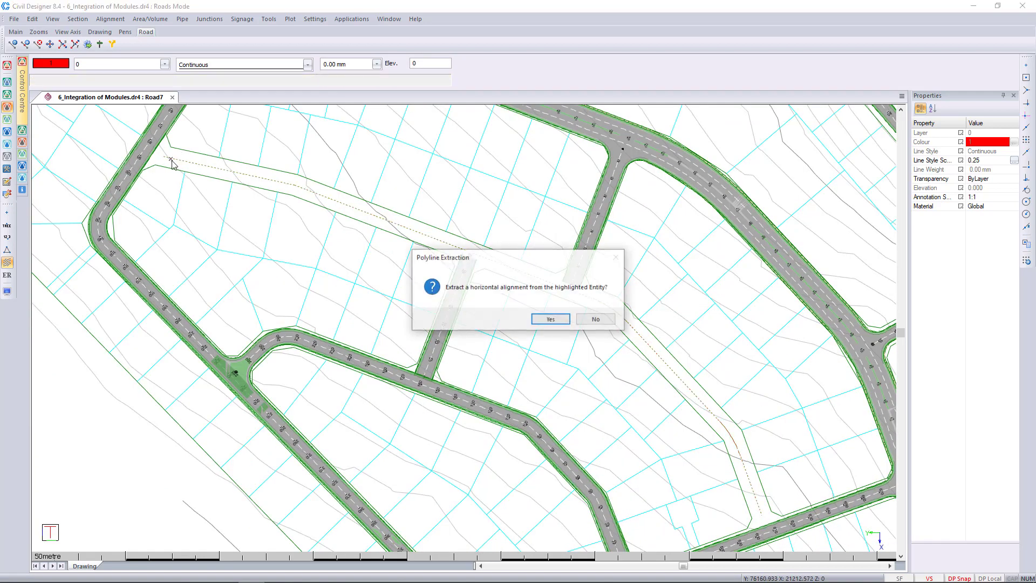
left_click(551, 320)
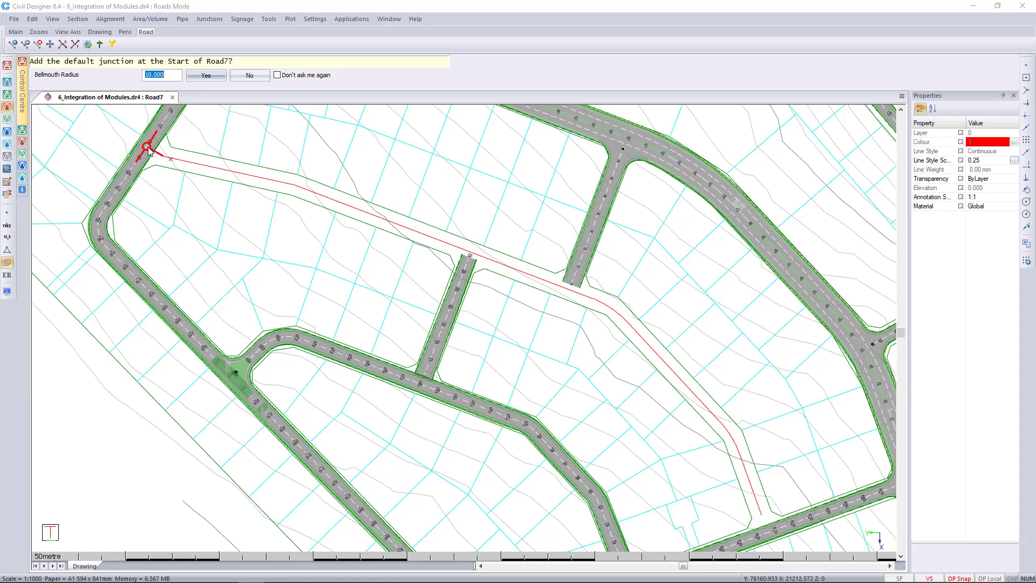
left_click(206, 75)
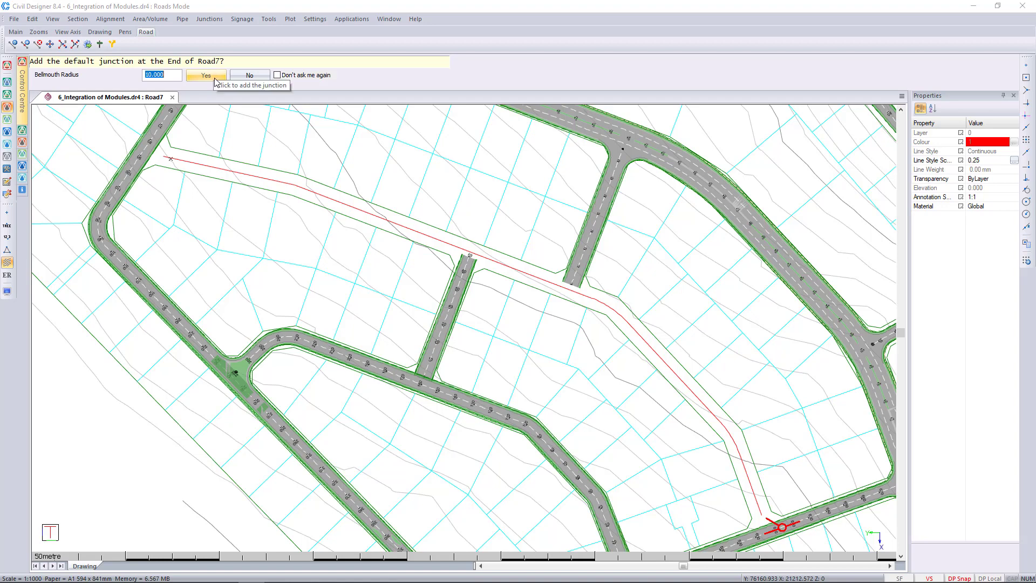
left_click(205, 75)
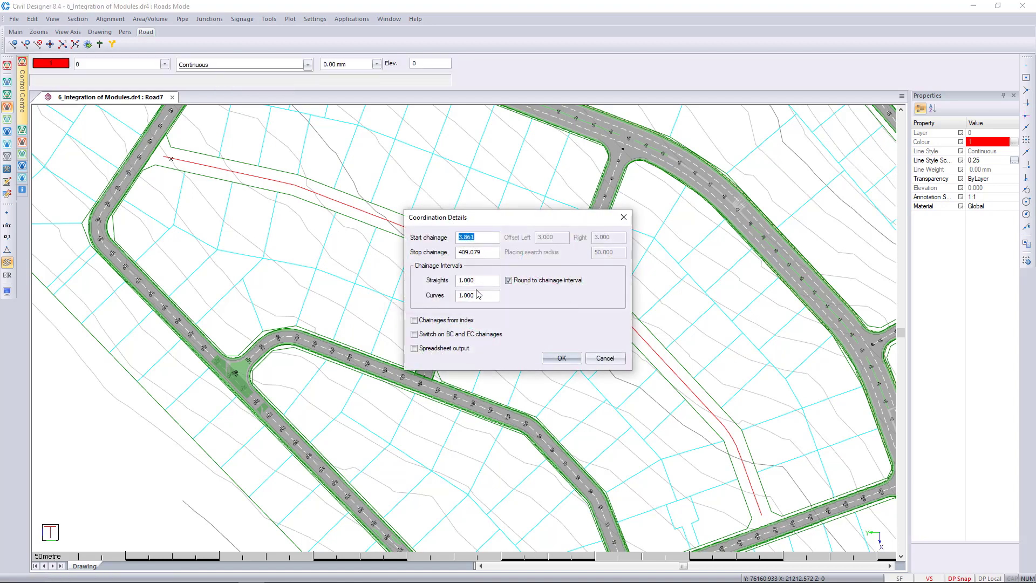
- Set the chainage interval on straights to 10 and re-coordinate the alignment, overwriting the current road layers without any report output
left_click(485, 283)
key("Tab")
double_click(490, 279)
type("10")
double_click(488, 295)
double_click(483, 280)
double_click(469, 296)
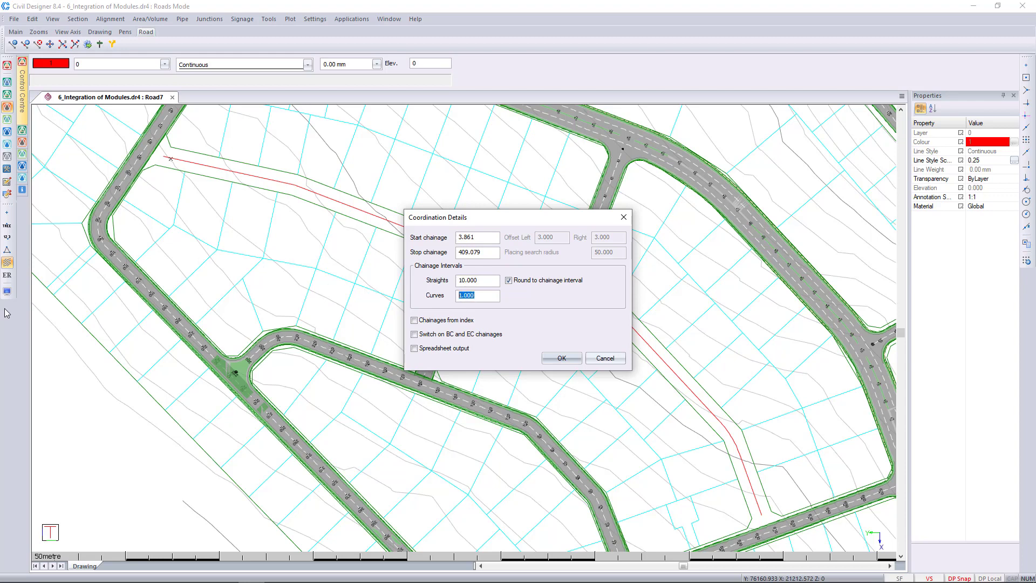
left_click(561, 358)
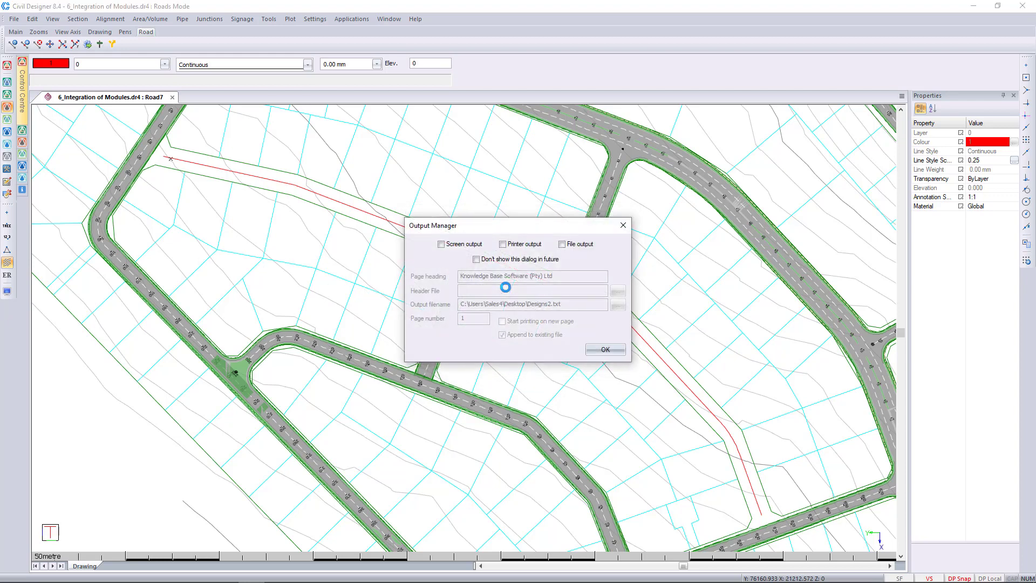
left_click(606, 353)
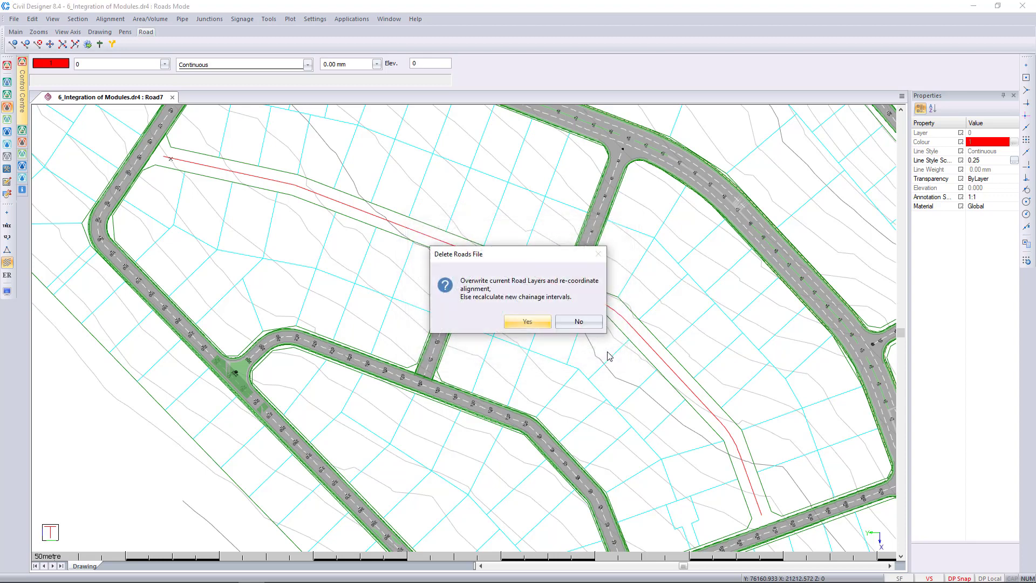
left_click(521, 323)
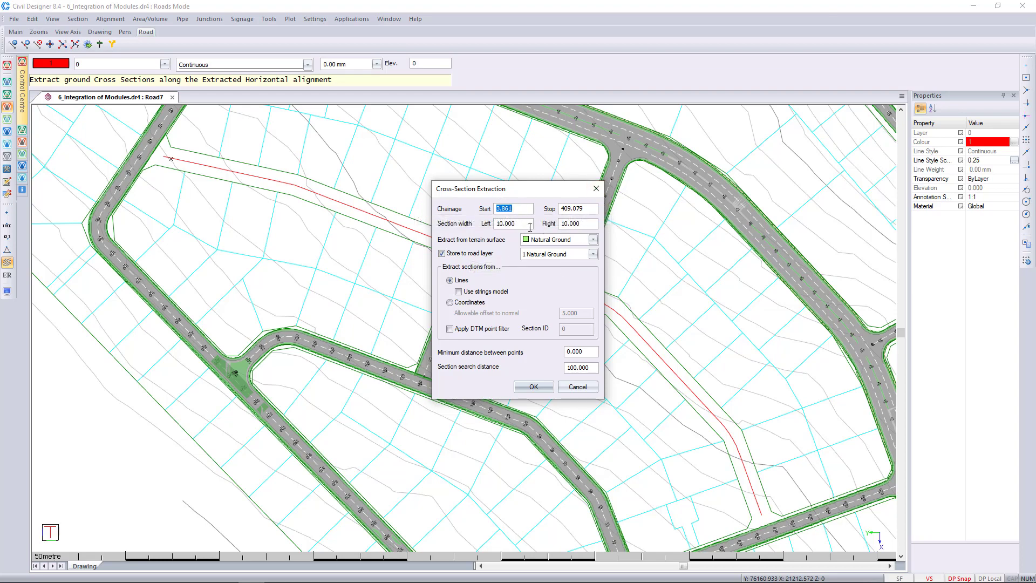
- Extract Natural Ground cross sections 20 m wide on each side along Road7 and complete the vertical alignment extraction
key("Tab")
type("20")
key("Tab")
type("20")
left_click(537, 387)
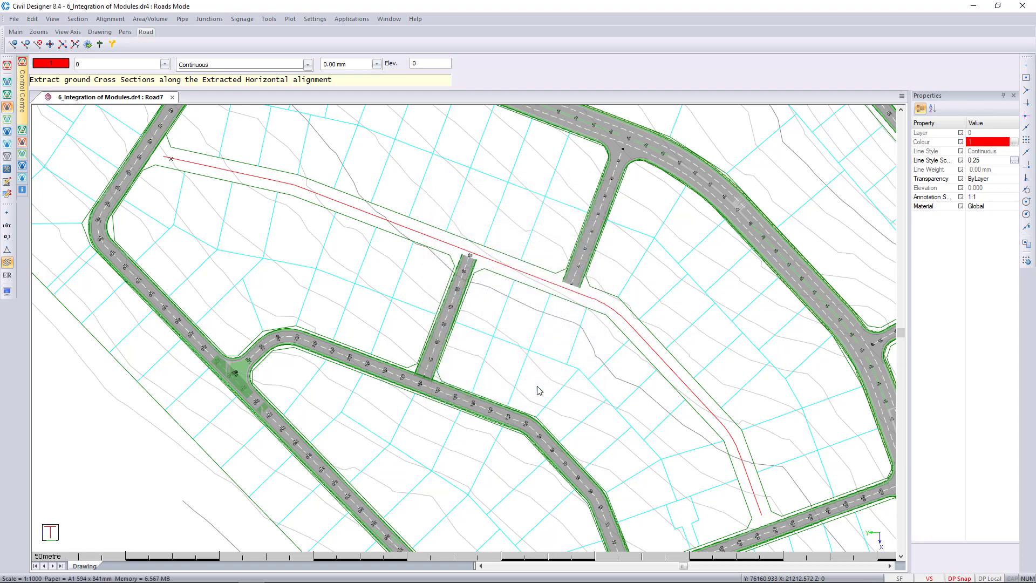
left_click(611, 352)
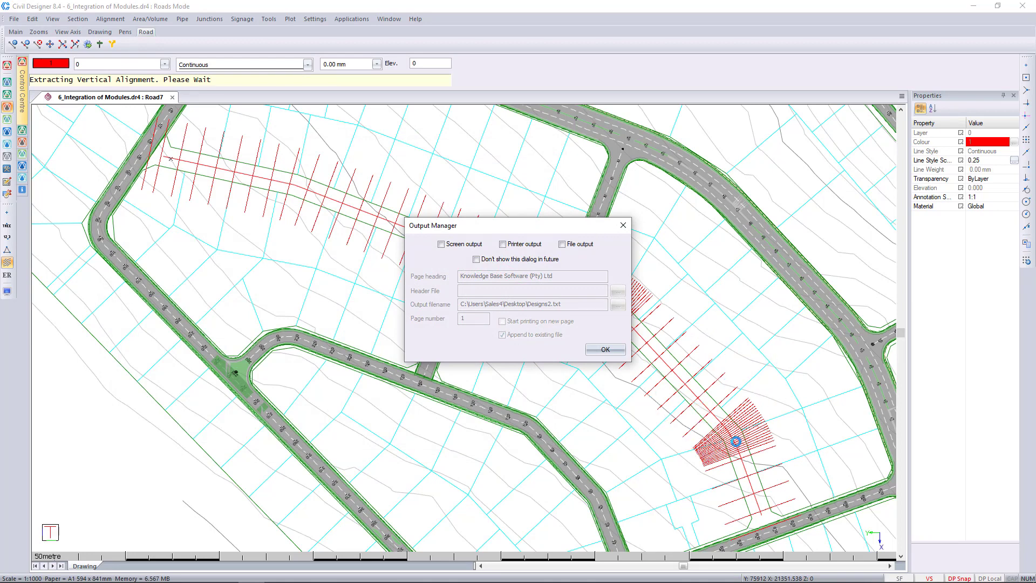
left_click(607, 350)
left_click(577, 318)
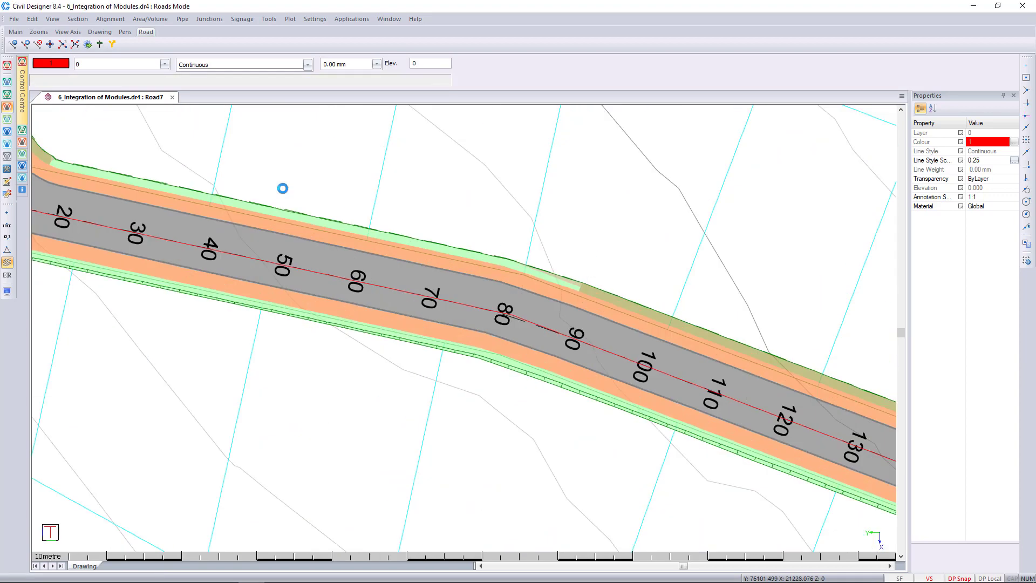
- Open Road7's cross section at chainage 60 in the Cross Section Editor and examine the carriageway near the storm link
left_click(79, 18)
left_click(95, 28)
left_click(340, 249)
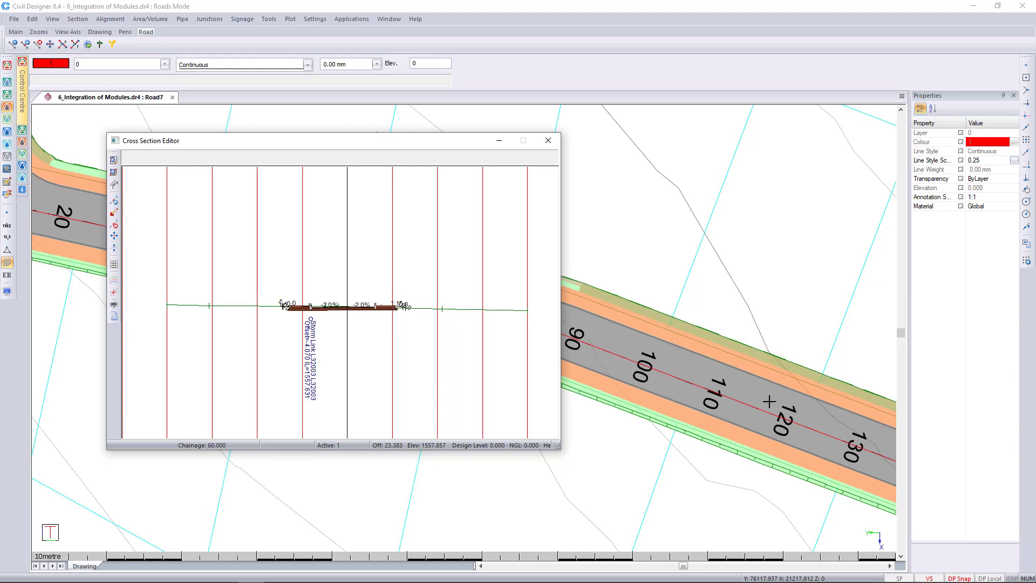
scroll(337, 312, "up", 5)
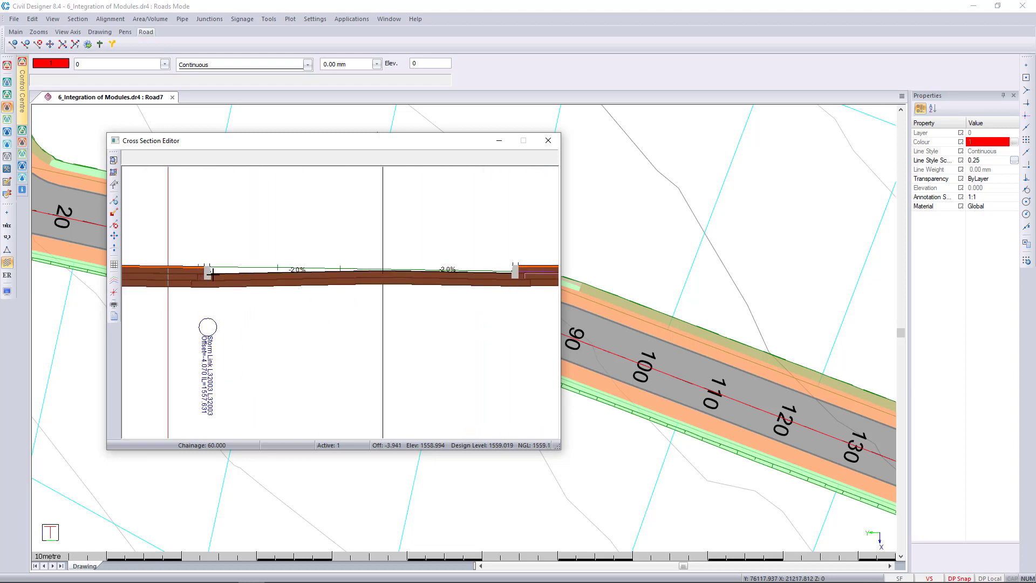
- Examine the verge, kerbs and pavement layers above the storm link in the chainage 60 cross section
middle_click_drag(221, 274, 339, 245)
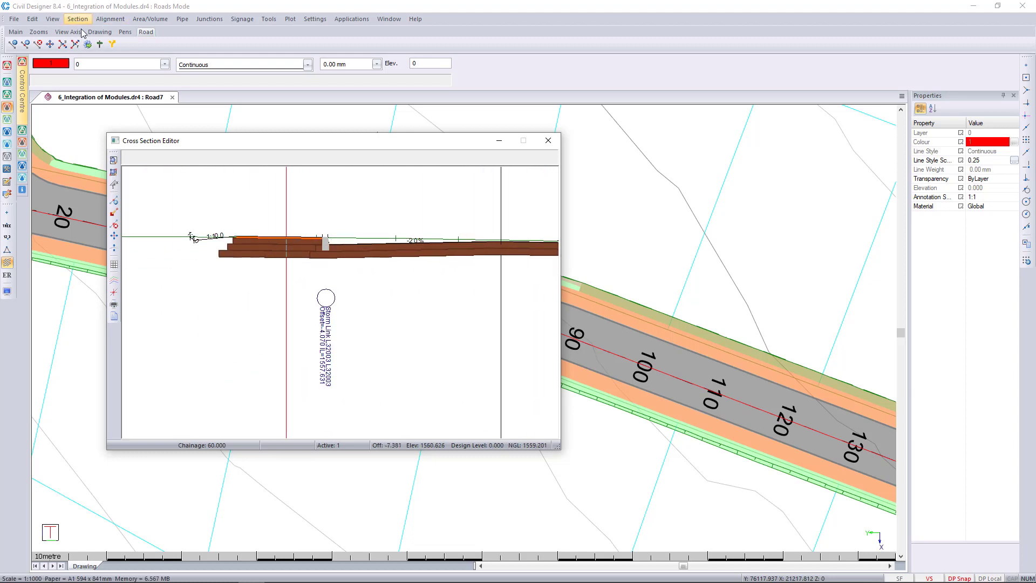
scroll(284, 250, "up", 3)
scroll(432, 312, "down", 3)
middle_click_drag(432, 313, 294, 306)
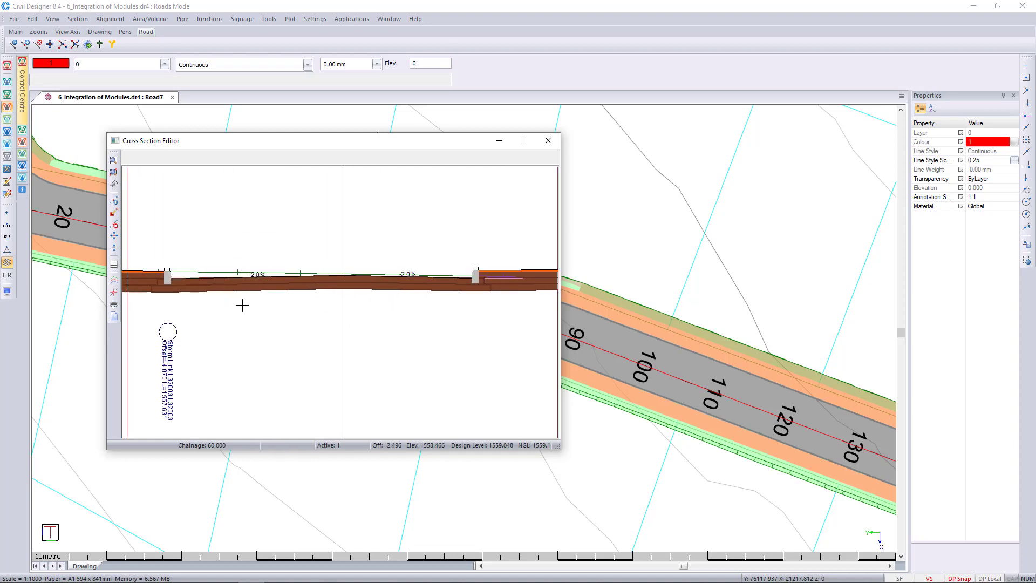
scroll(286, 300, "up", 3)
scroll(462, 280, "down", 3)
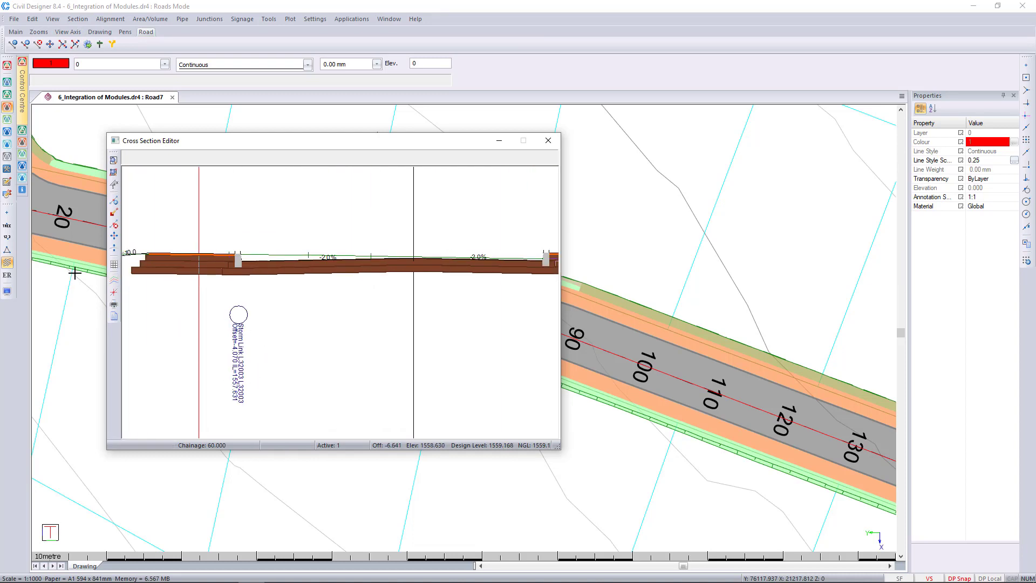
- Add property connections, water and further available services to the crossings plotted in the cross section view
left_click(114, 280)
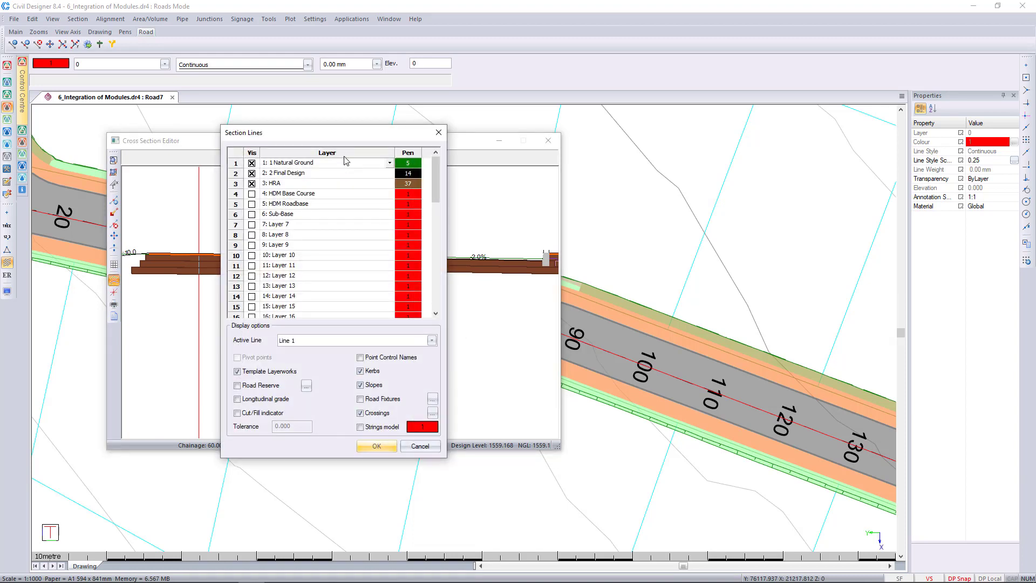
left_click_drag(364, 143, 528, 102)
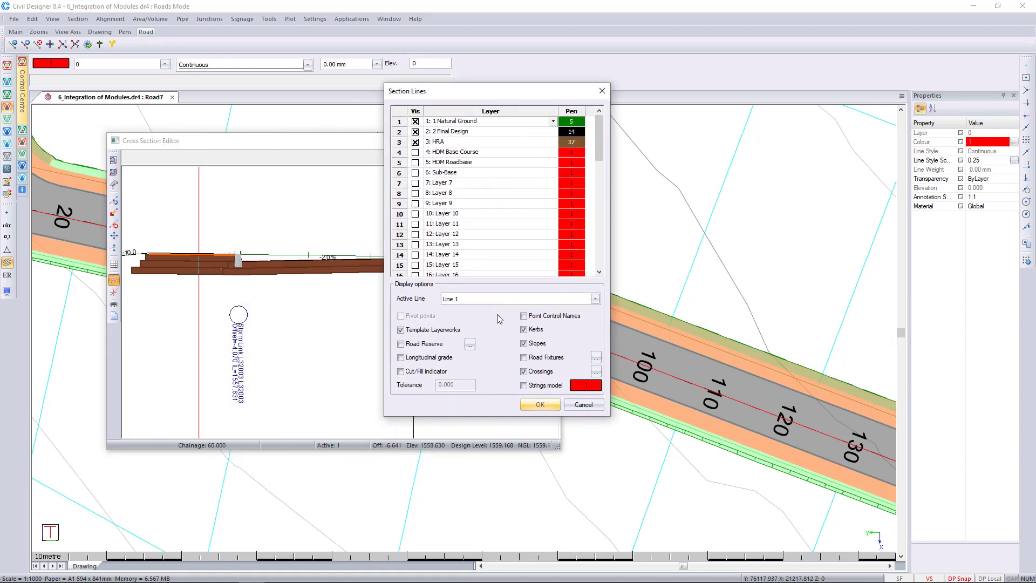
left_click(595, 371)
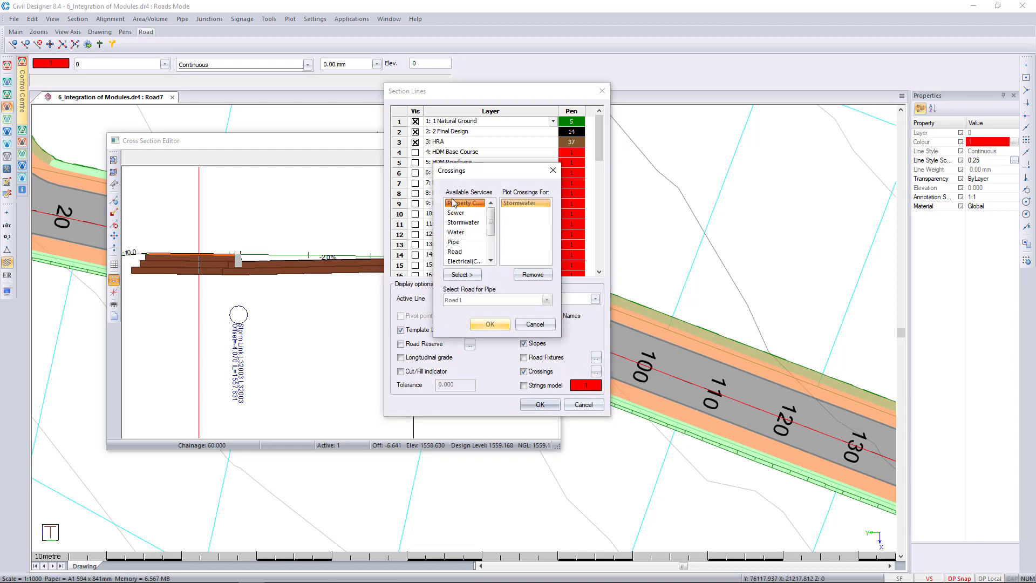
scroll(465, 253, "down", 2)
left_click(464, 252)
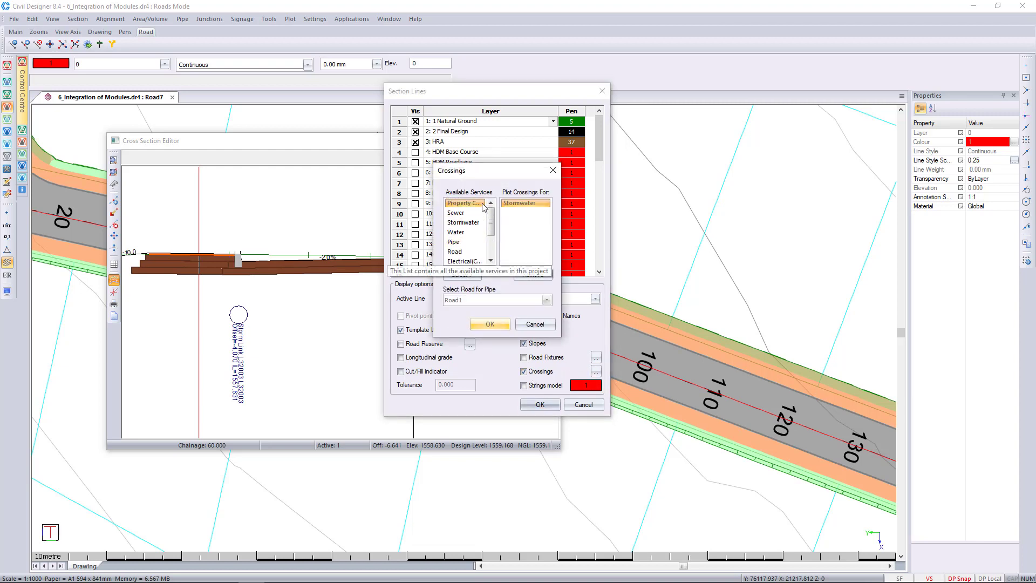
left_click(459, 275)
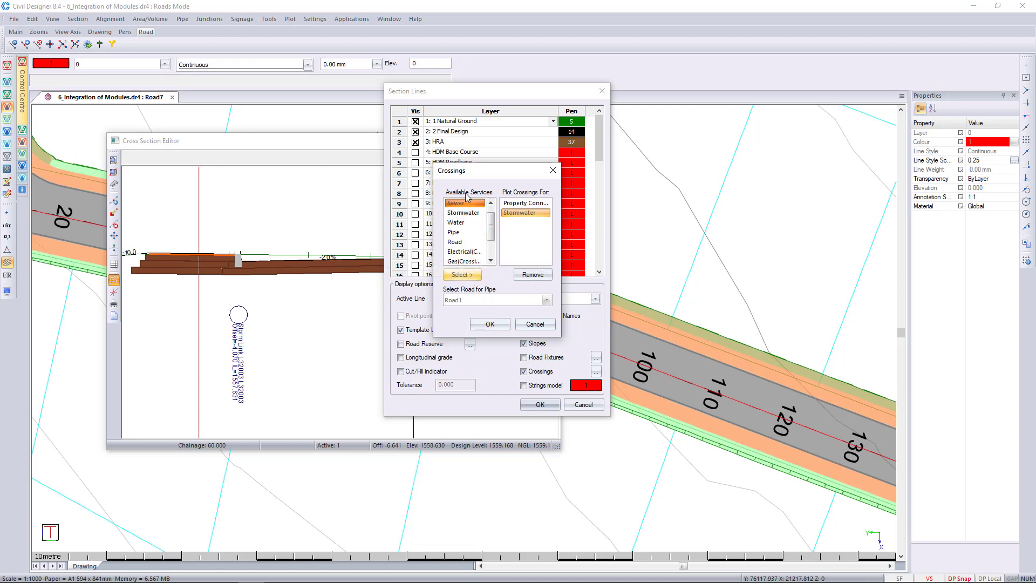
left_click(462, 215)
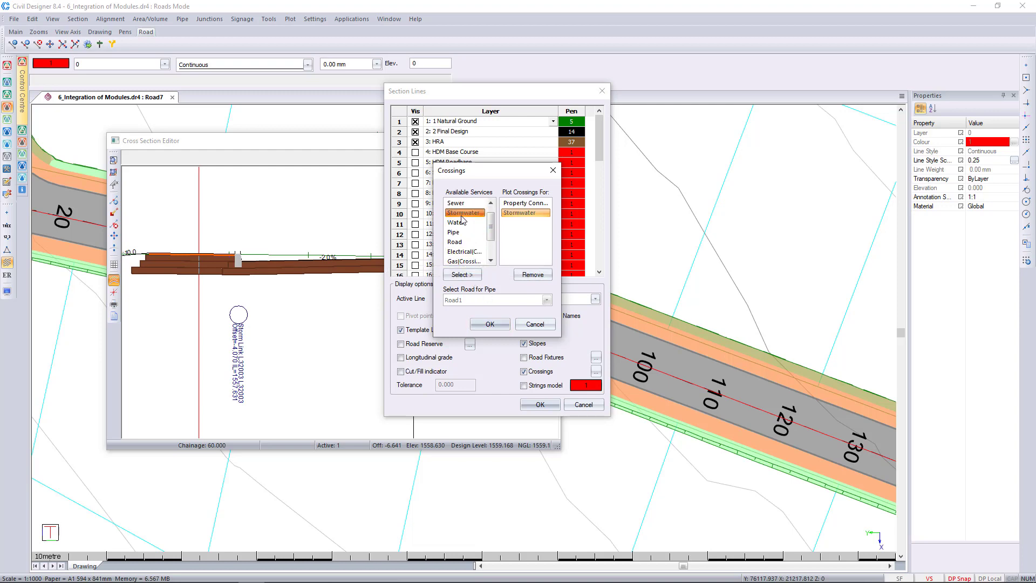
left_click(462, 275)
left_click(462, 275)
left_click(462, 275)
left_click(479, 323)
left_click(539, 405)
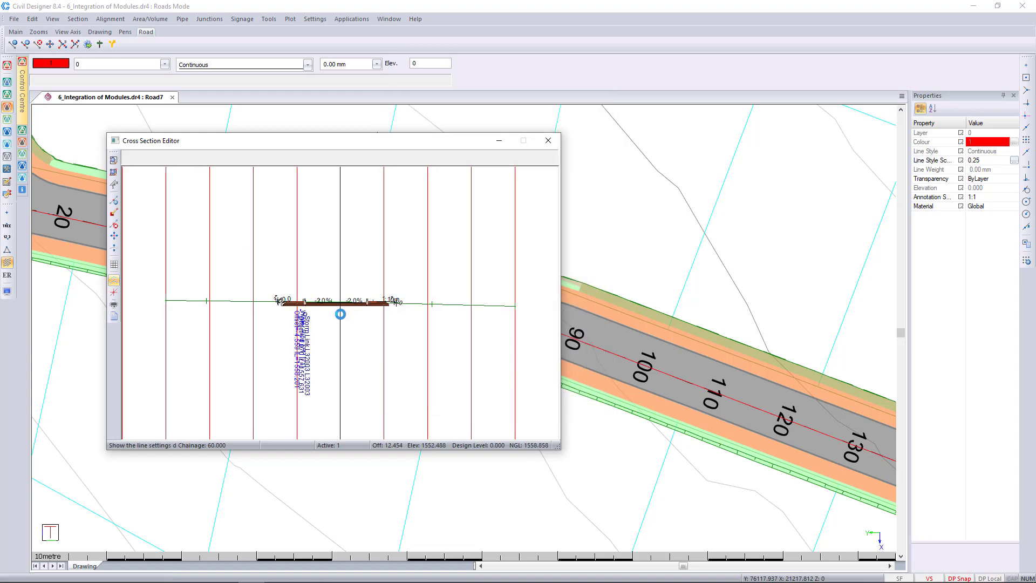
- Examine the water pipe and storm link crossings beneath the road at chainage 60, and close the Cross Section Editor
scroll(340, 305, "up", 5)
scroll(340, 304, "down", 5)
scroll(342, 301, "up", 1)
scroll(455, 276, "up", 2)
scroll(340, 300, "up", 3)
scroll(227, 307, "down", 2)
scroll(239, 305, "down", 2)
scroll(338, 300, "up", 2)
scroll(339, 302, "down", 2)
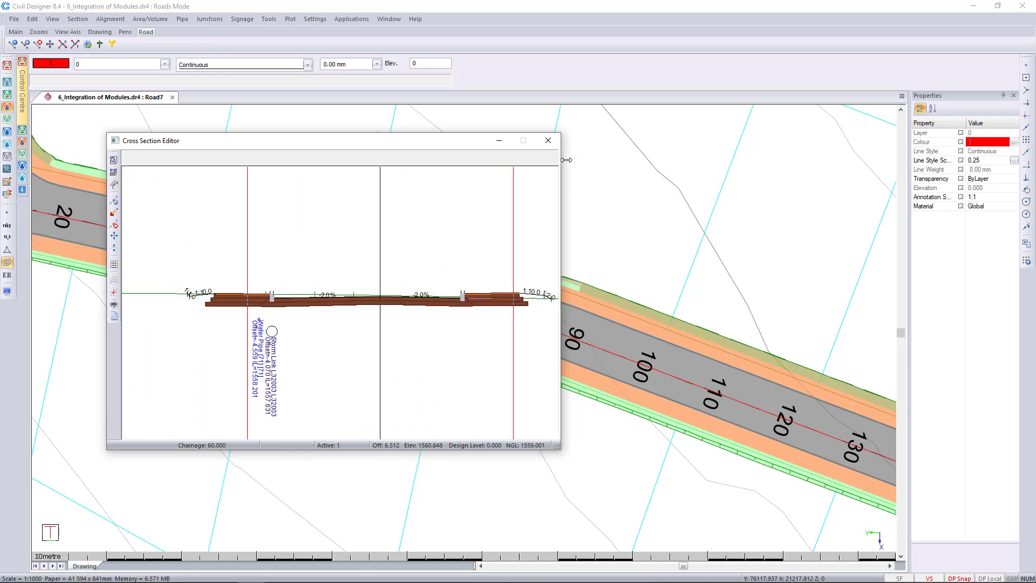
left_click(548, 141)
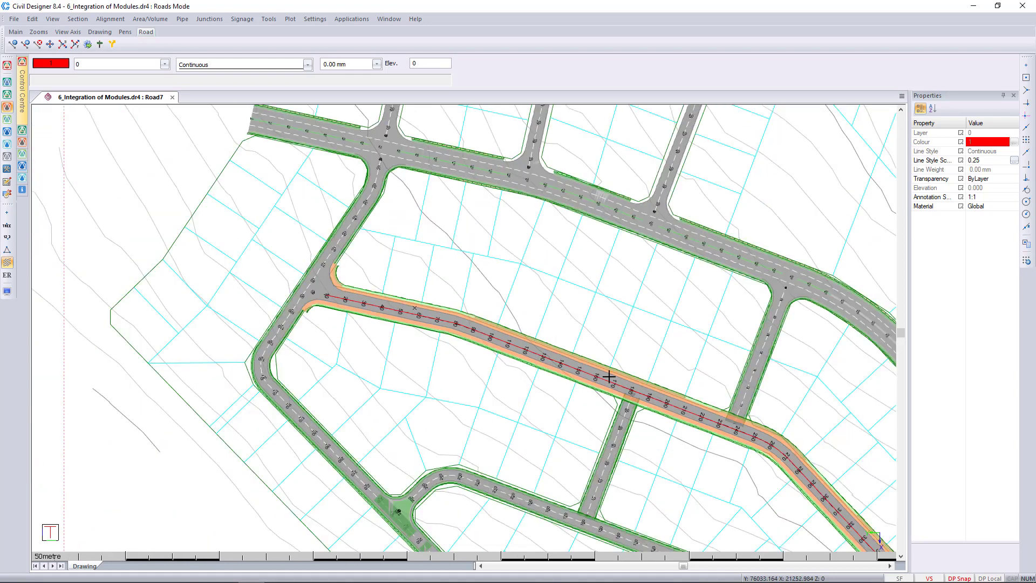
- Examine Road7's horizontal PIs and curves, comparing the bend near chainage 80 with the bends farther along the road
middle_click_drag(752, 440, 493, 331)
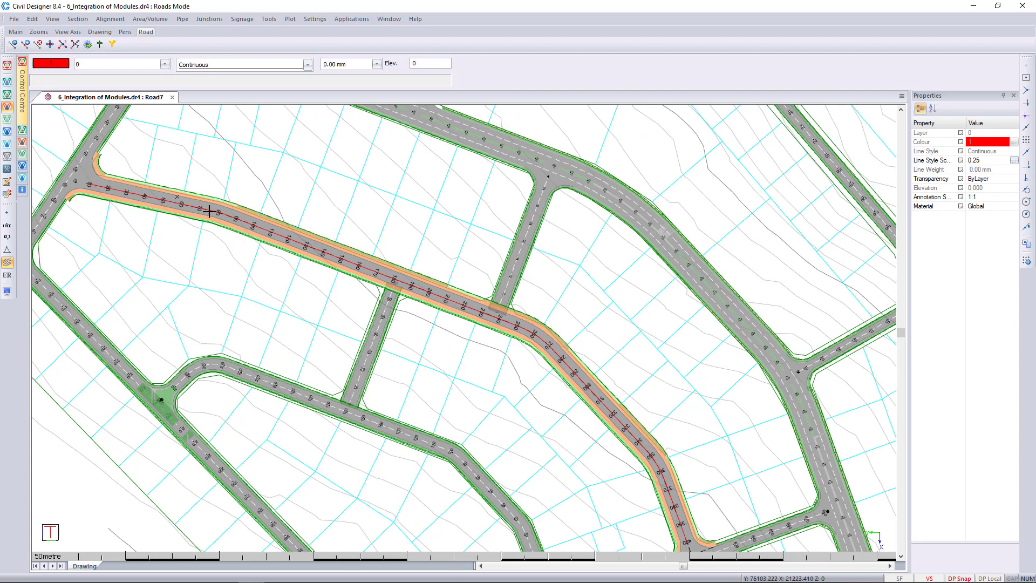
scroll(209, 211, "up", 5)
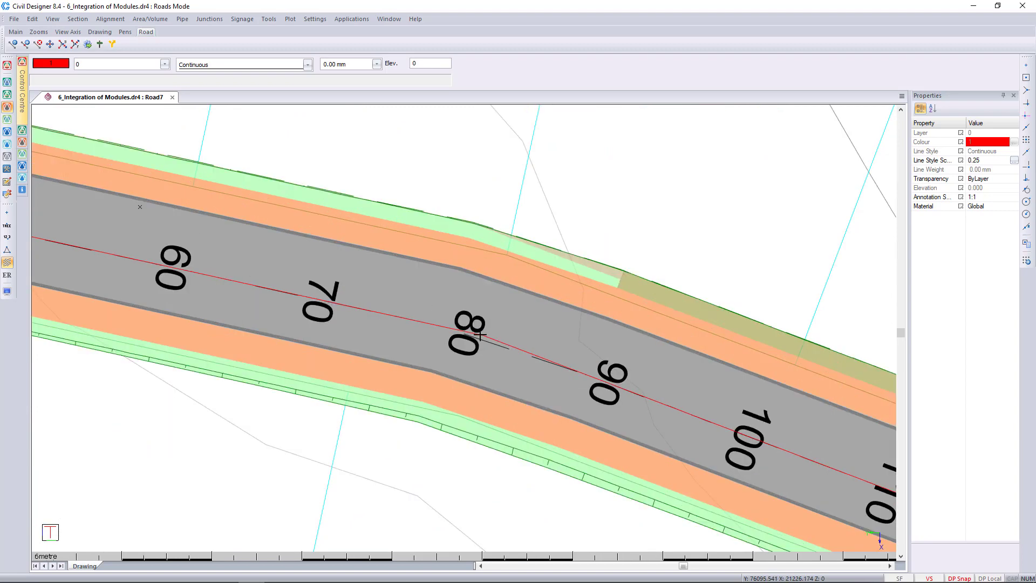
left_click(499, 343)
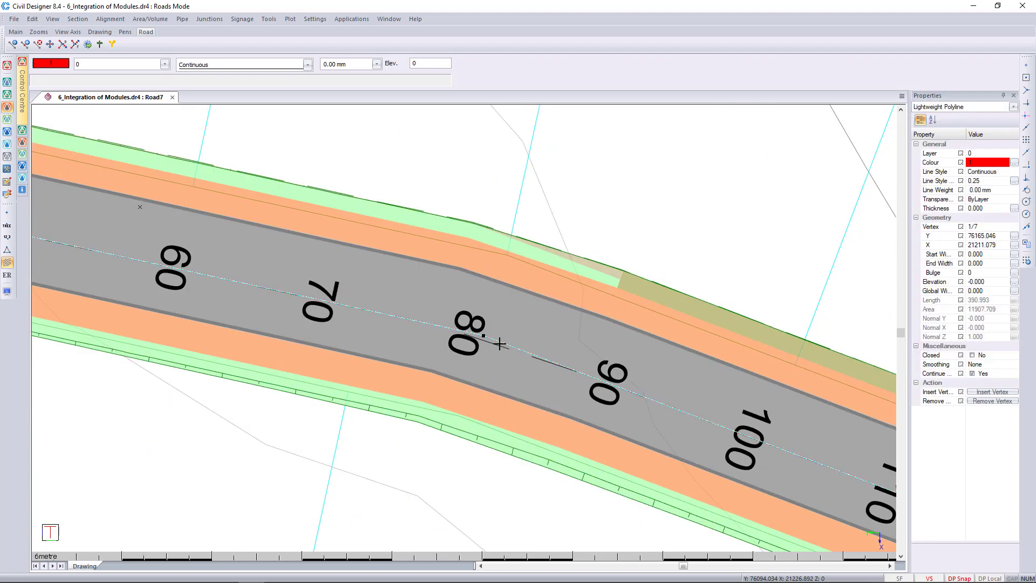
left_click(499, 343)
scroll(499, 343, "down", 6)
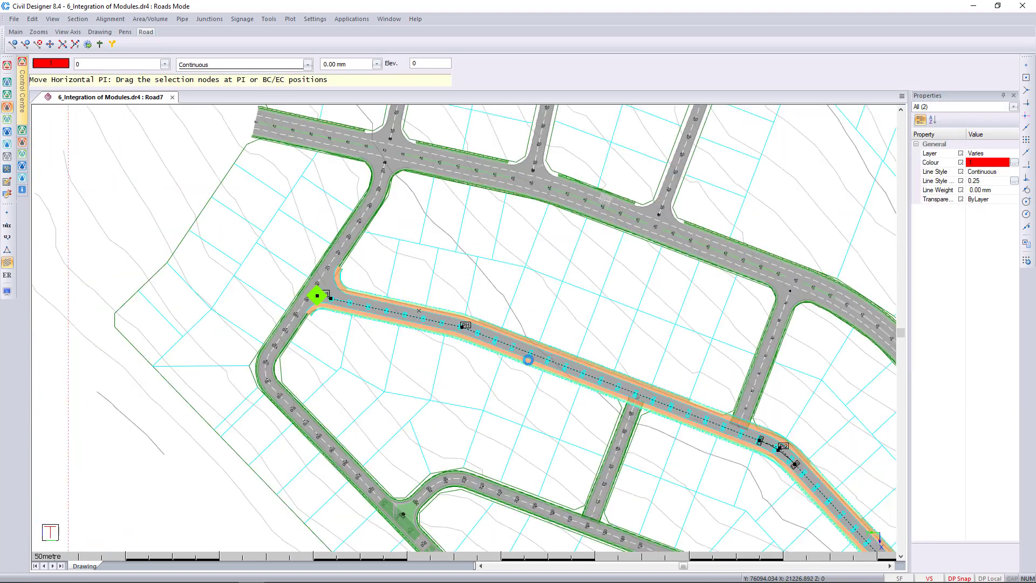
scroll(463, 327, "up", 3)
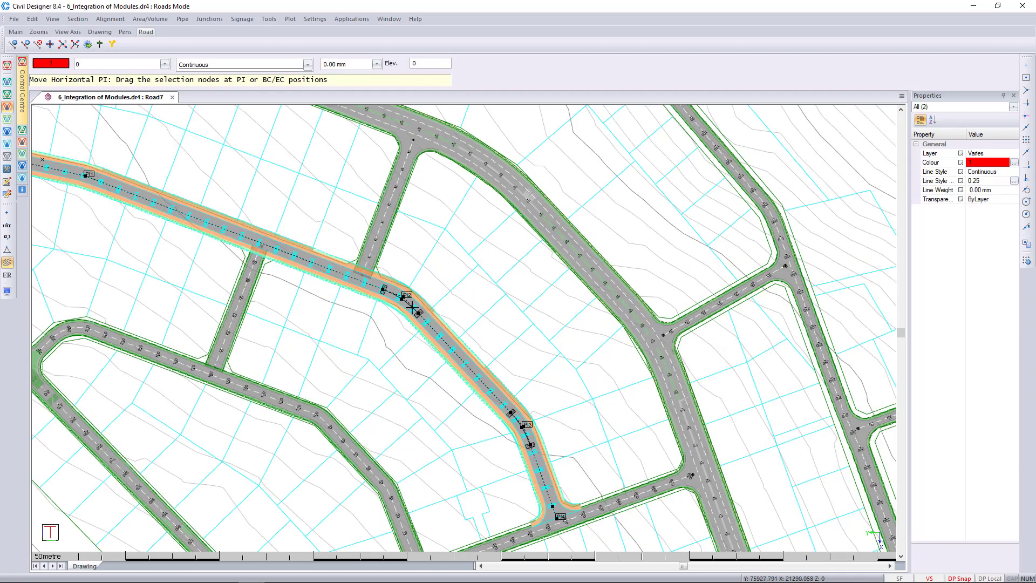
scroll(464, 327, "up", 2)
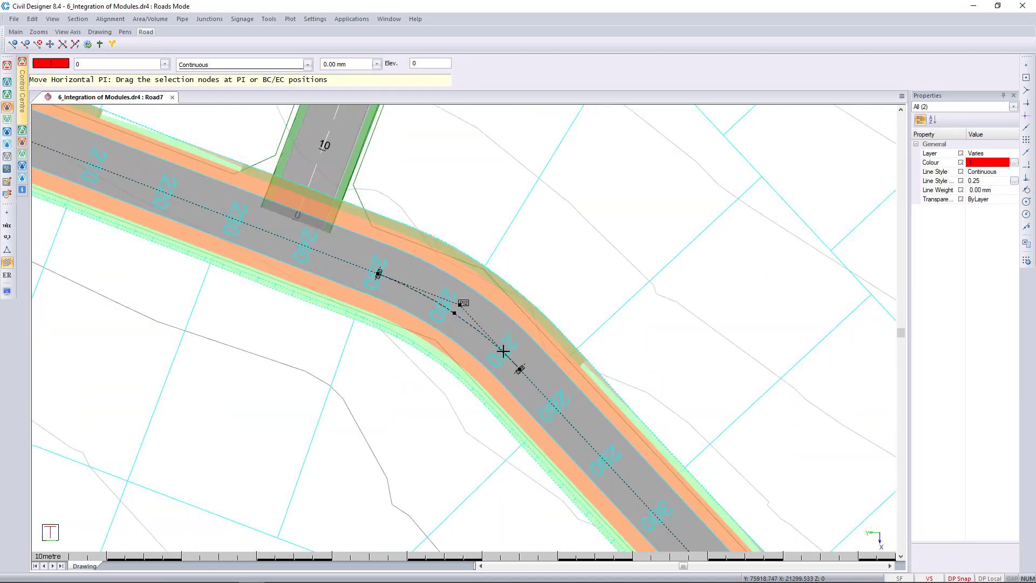
scroll(520, 386, "down", 2)
scroll(520, 387, "down", 3)
scroll(458, 335, "up", 4)
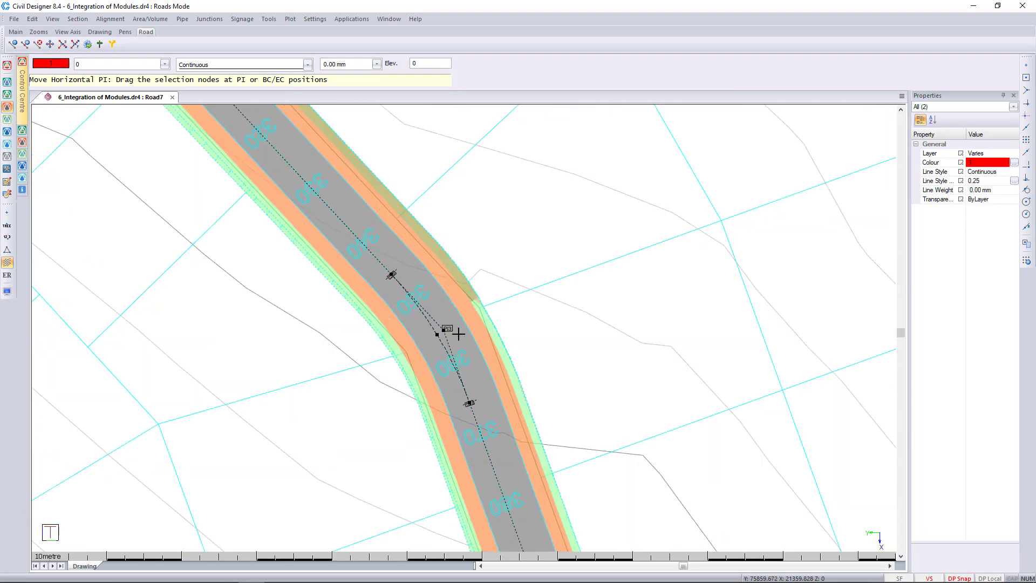
scroll(462, 328, "down", 4)
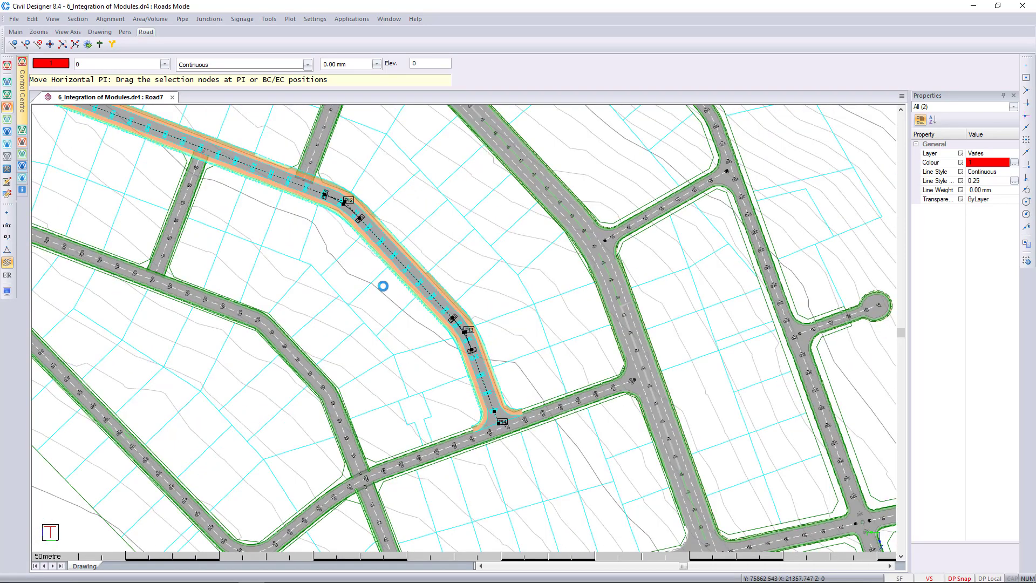
scroll(251, 214, "up", 6)
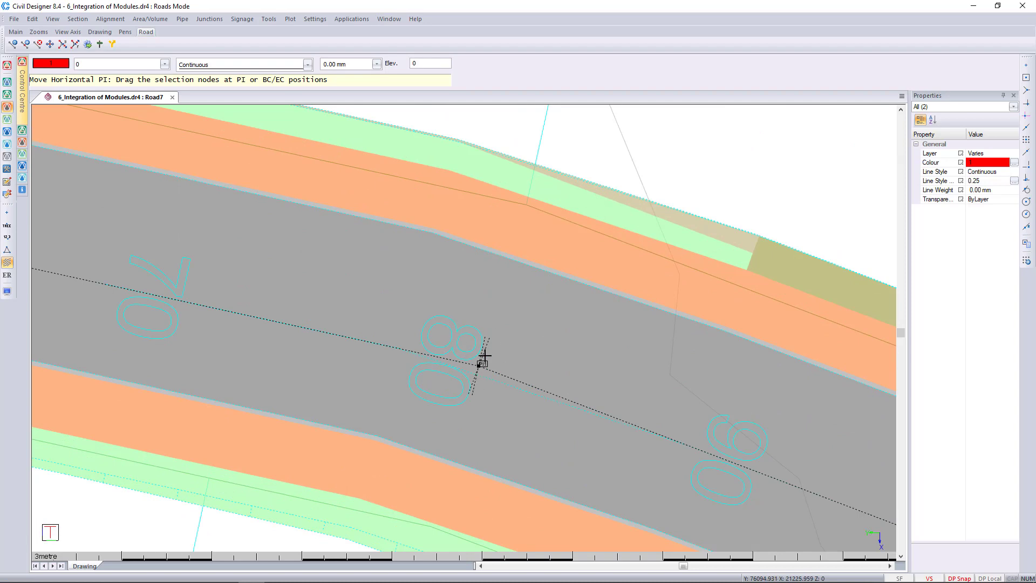
scroll(491, 375, "down", 3)
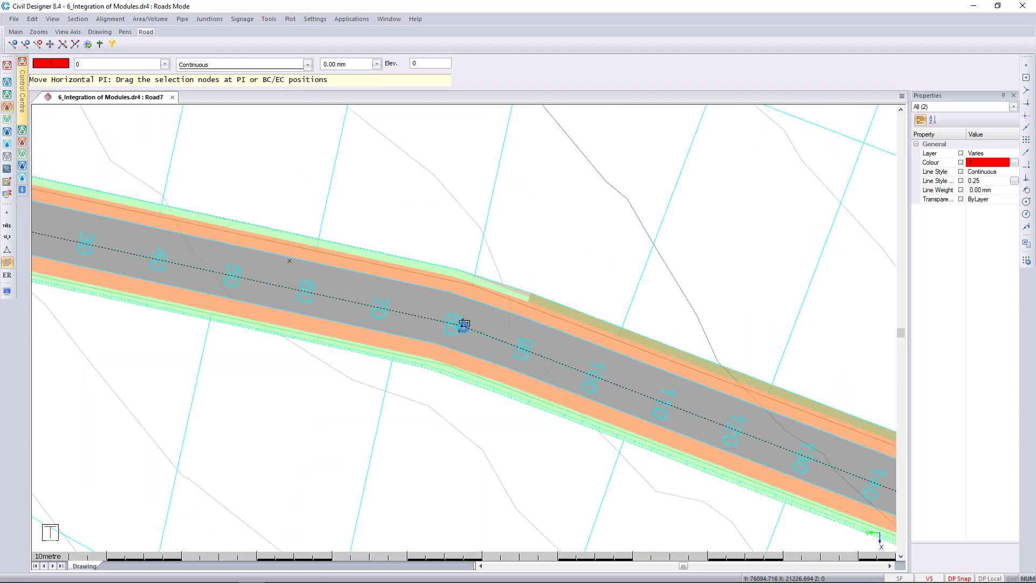
key("Escape")
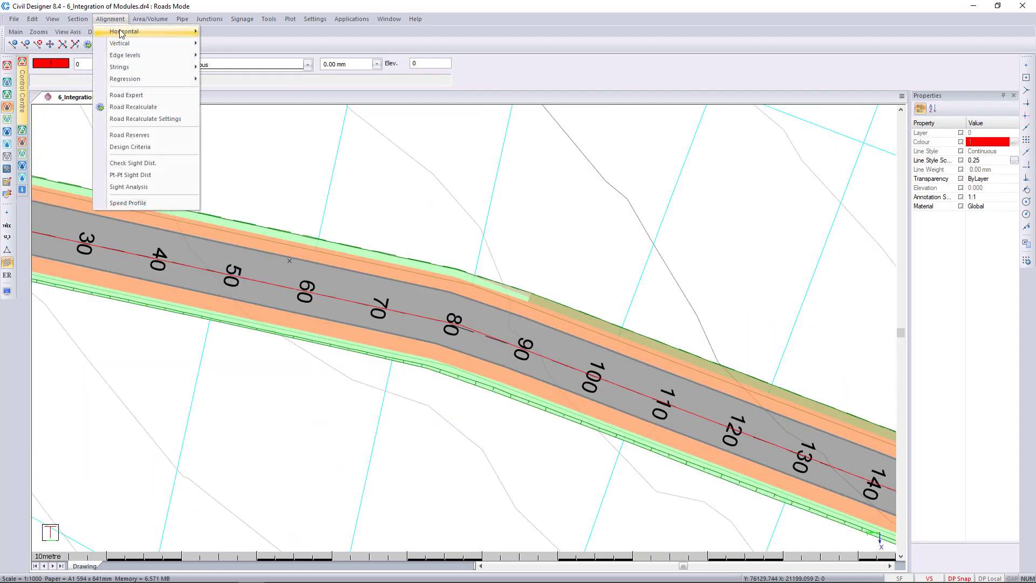
- Set the radius of PI1 in Road7's horizontal alignment to 50 and save the modified alignment
mouse_move(121, 33)
left_click(227, 31)
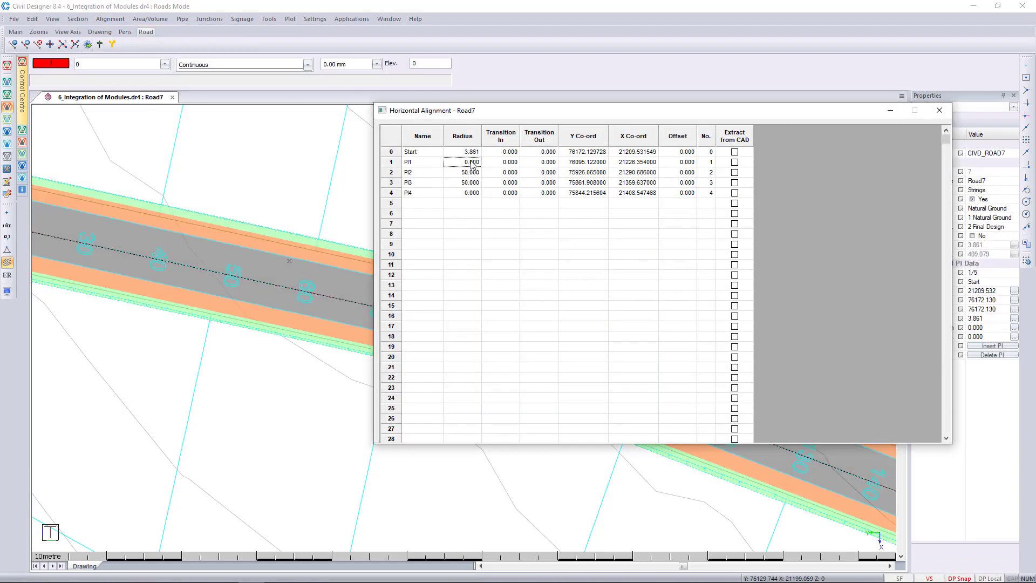
type("50")
left_click(470, 184)
left_click(938, 112)
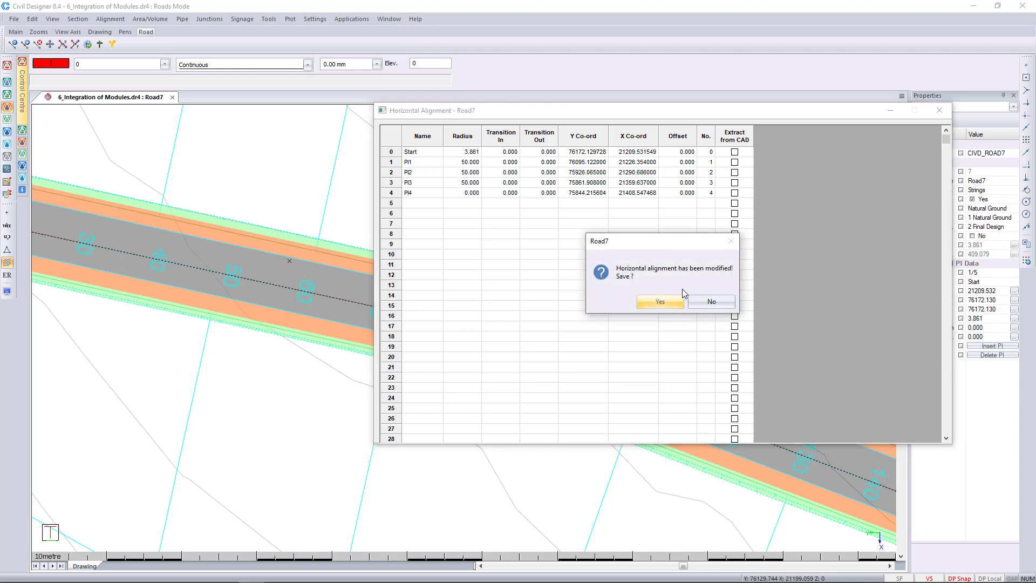
left_click(659, 300)
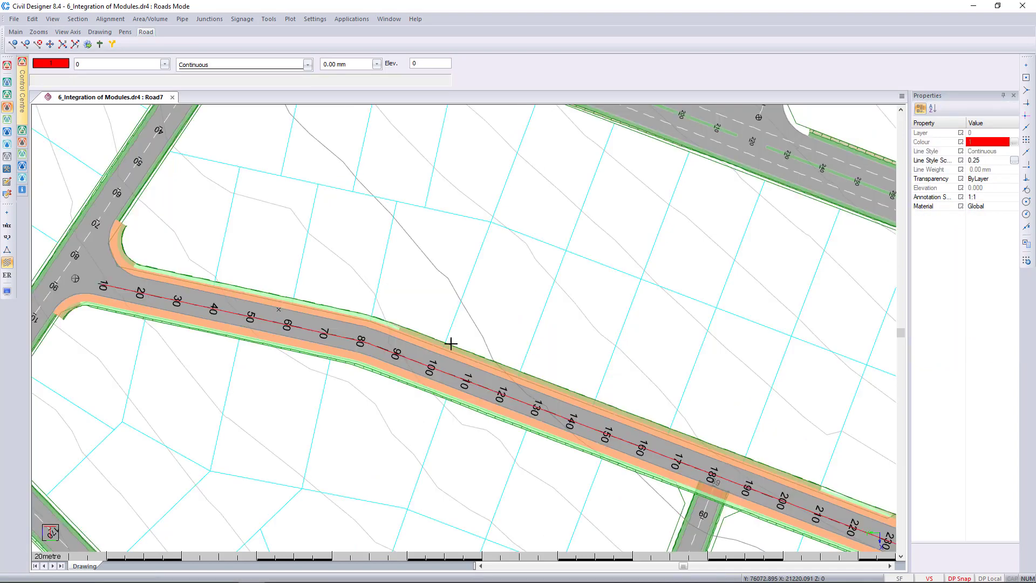
- Check the curve at PI1 on Road7 near chainage 80
scroll(385, 364, "up", 4)
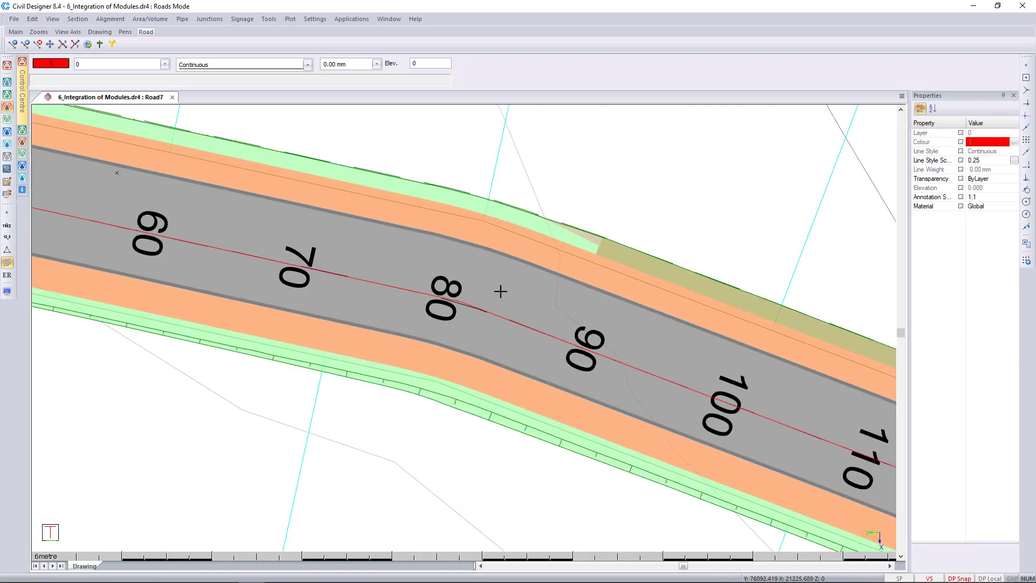
left_click(465, 297)
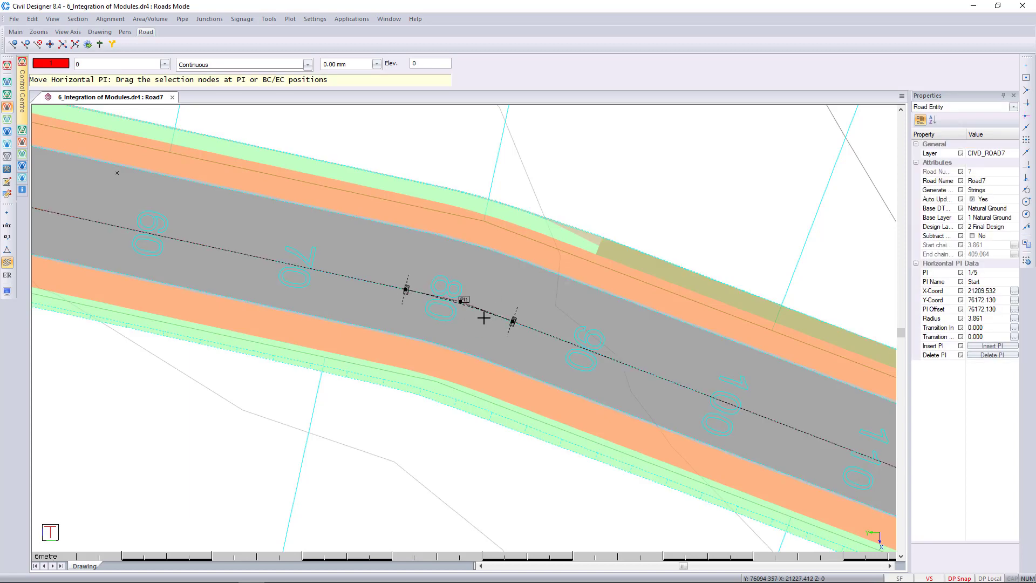
key("Escape")
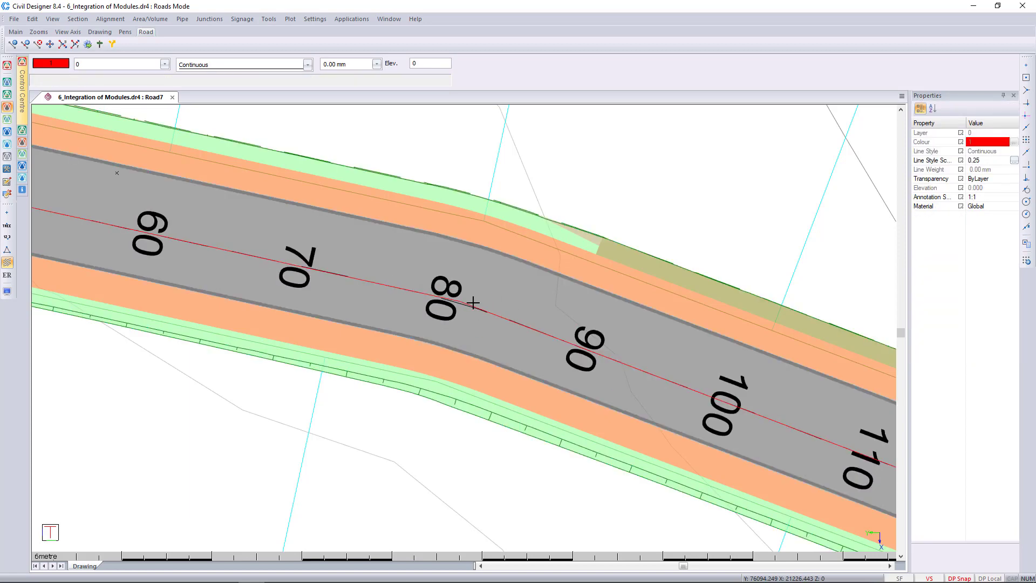
scroll(473, 302, "down", 4)
scroll(473, 303, "down", 5)
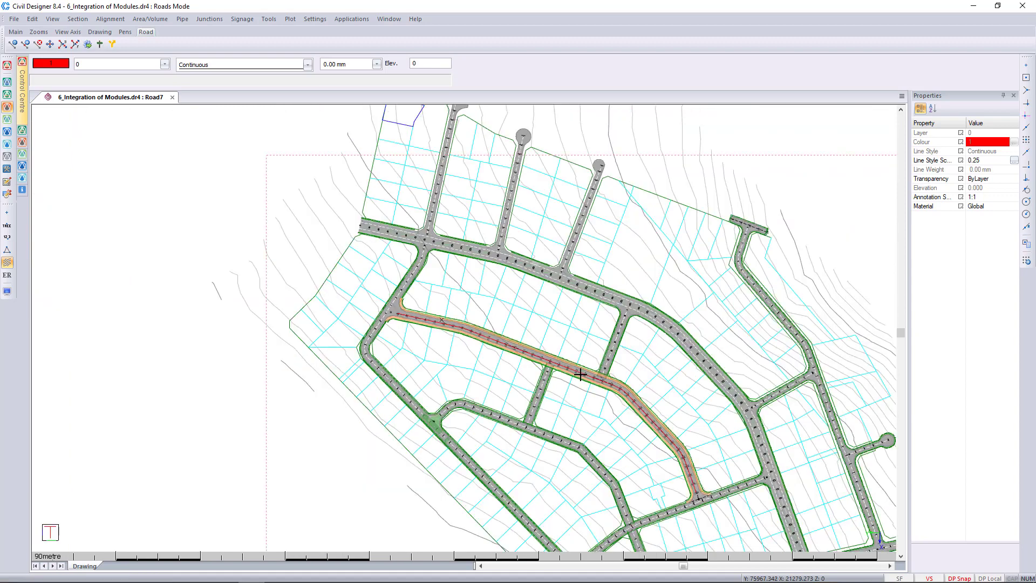
- Examine Road7's verge and the adjoining property boundaries around chainage 130, and review the full length of the road
scroll(568, 374, "up", 2)
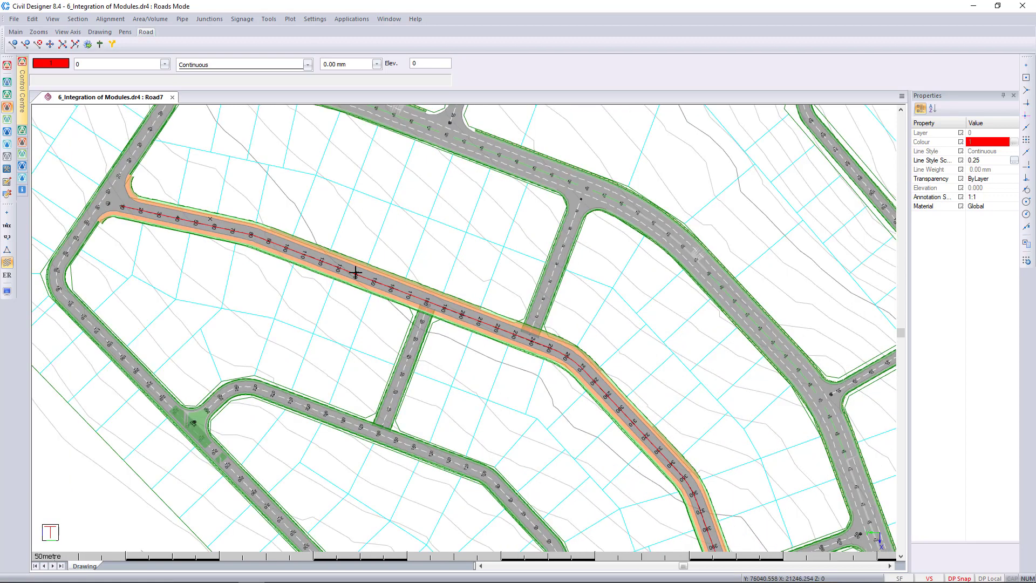
scroll(355, 272, "up", 4)
scroll(462, 328, "up", 2)
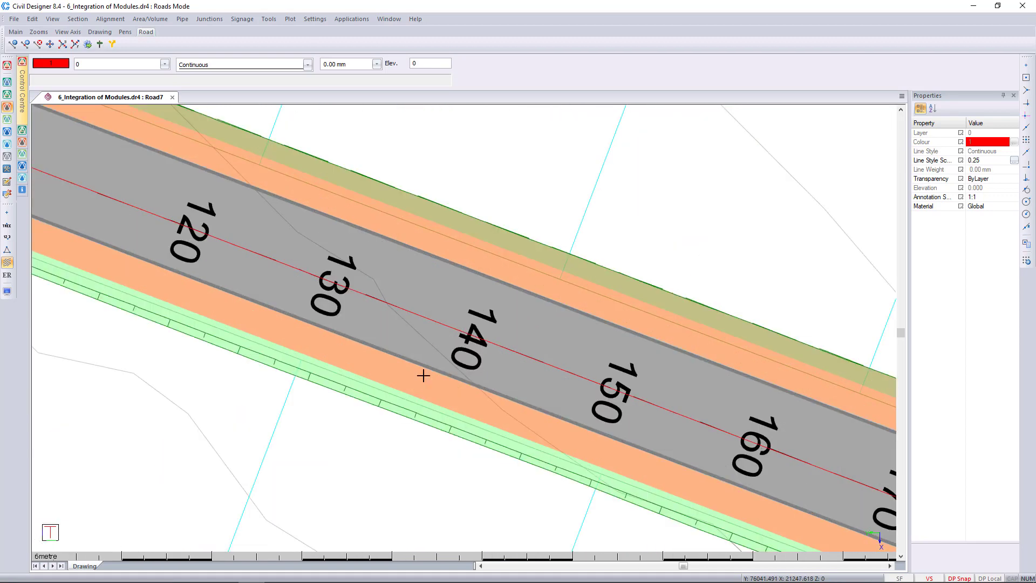
left_click_drag(367, 469, 273, 364)
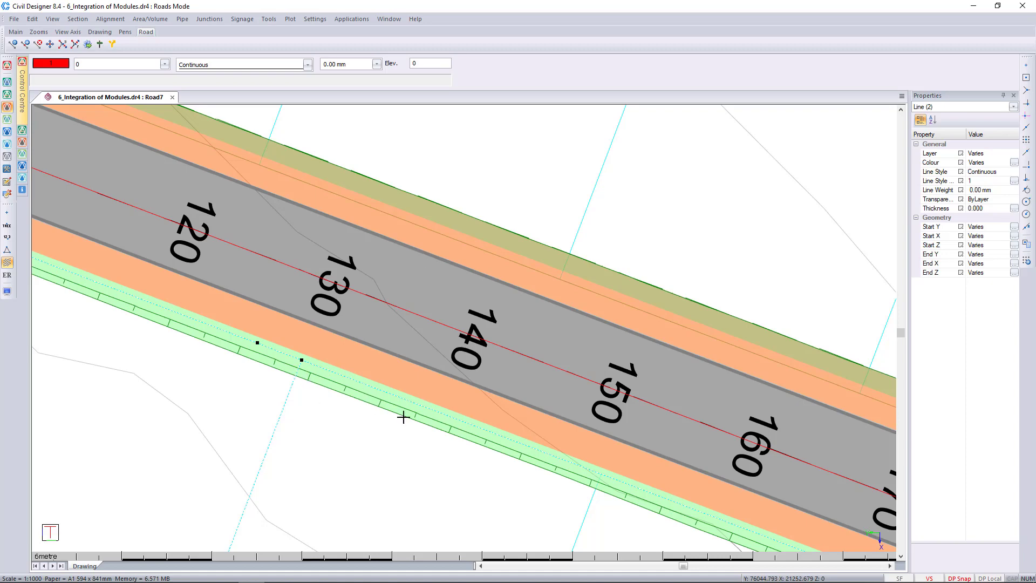
key("Escape")
scroll(403, 417, "down", 8)
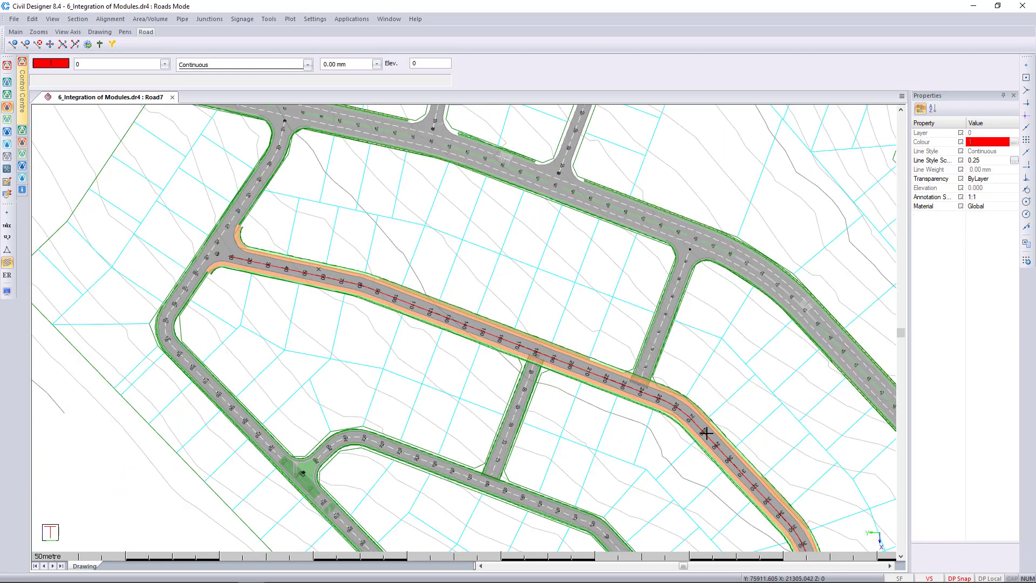
middle_click_drag(707, 433, 595, 322)
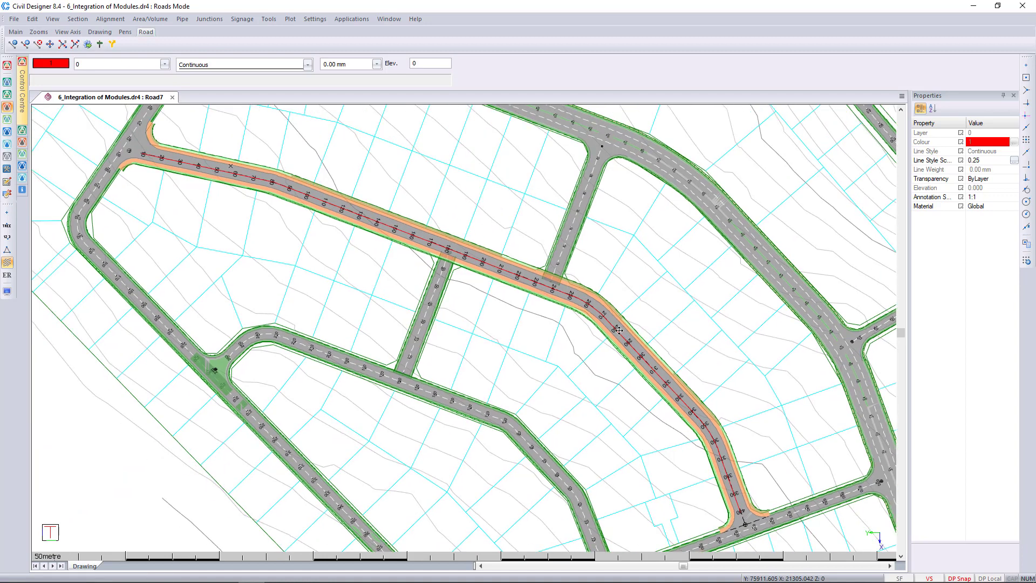
- Open Road7's vertical alignment for editing and examine how its start and end tie into Stanford Road
left_click(110, 19)
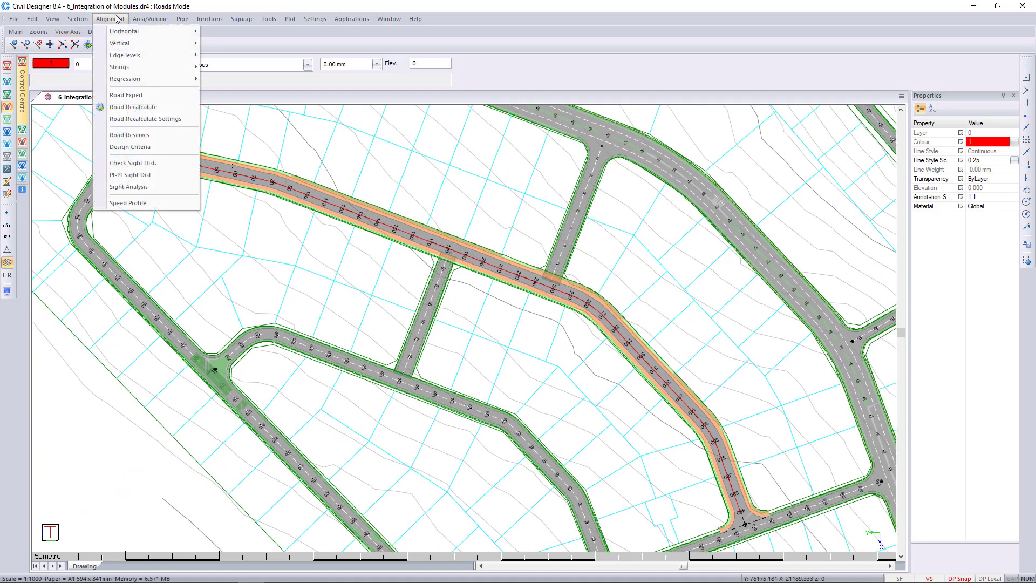
mouse_move(139, 46)
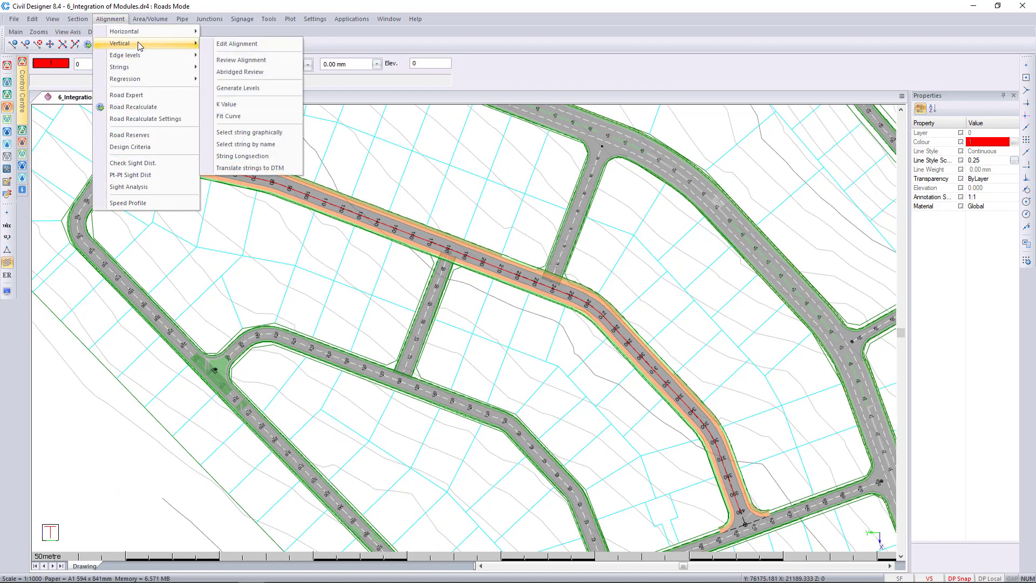
left_click(286, 45)
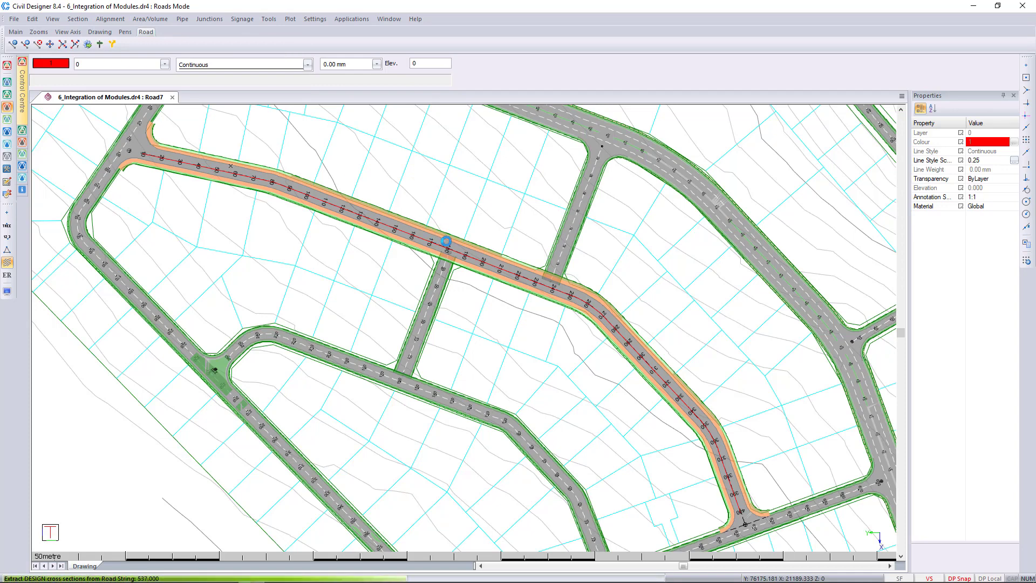
left_click(445, 239)
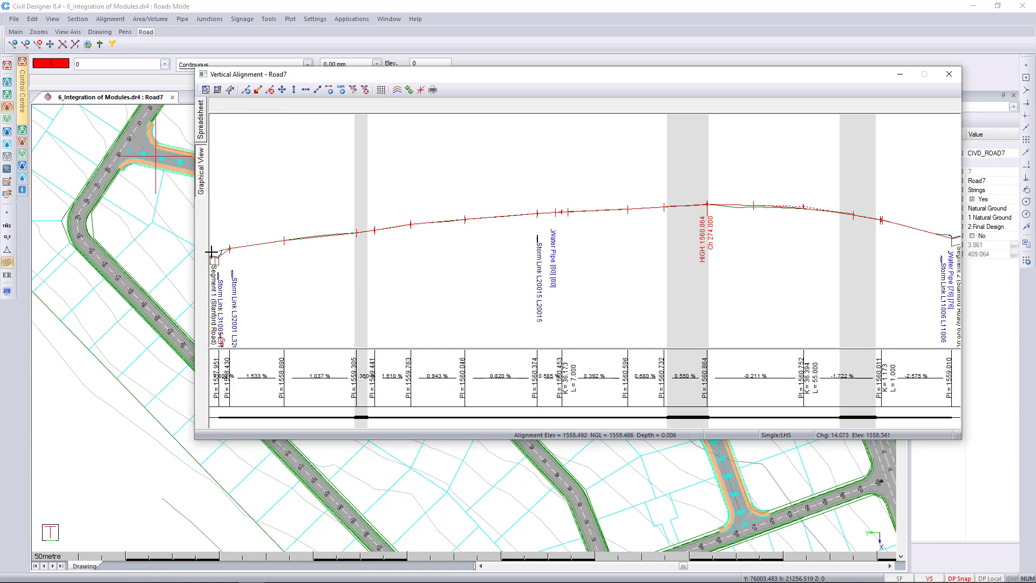
scroll(211, 252, "up", 5)
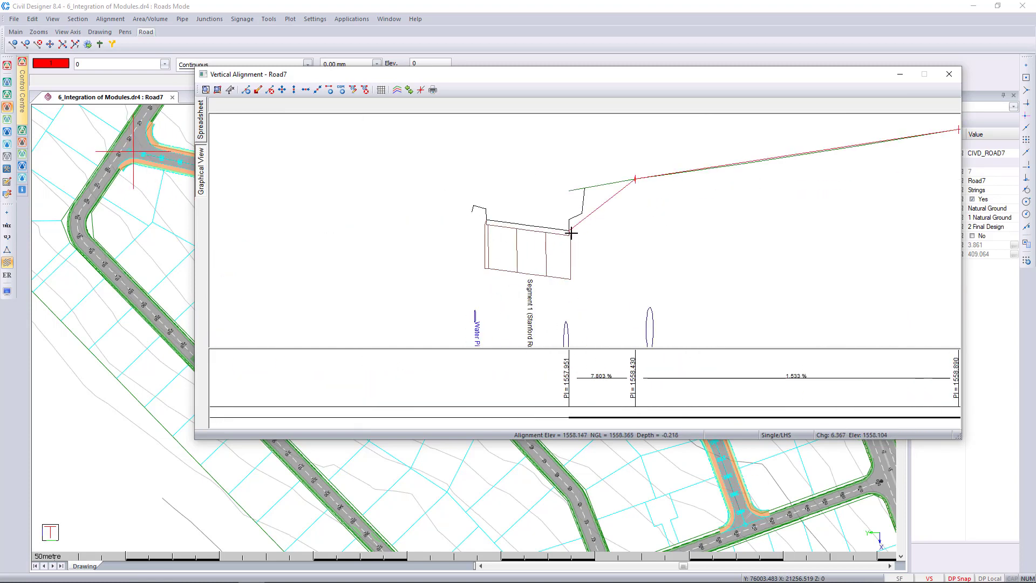
scroll(574, 227, "down", 5)
scroll(804, 221, "up", 3)
scroll(804, 222, "down", 3)
scroll(920, 247, "up", 4)
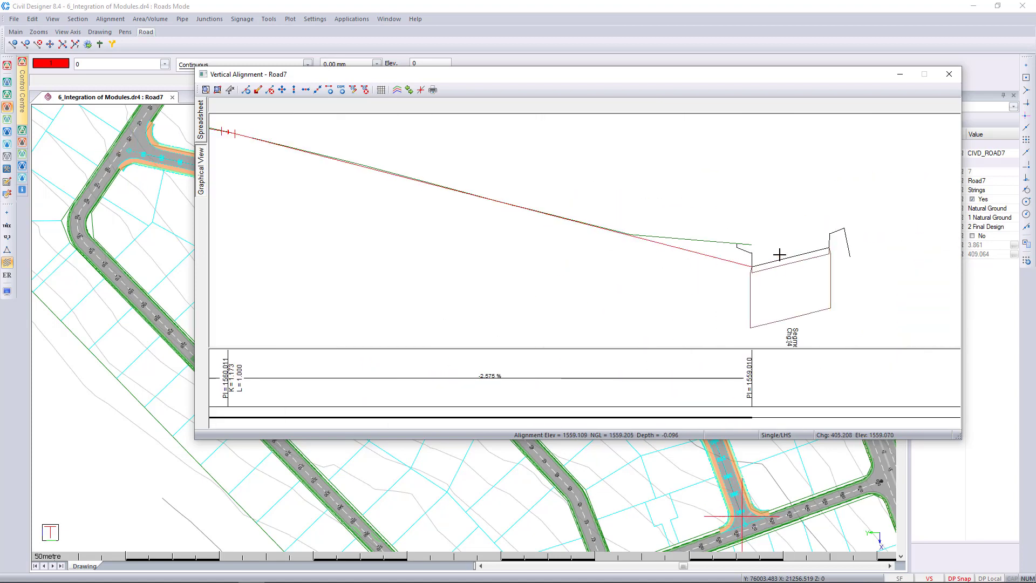
scroll(440, 228, "down", 4)
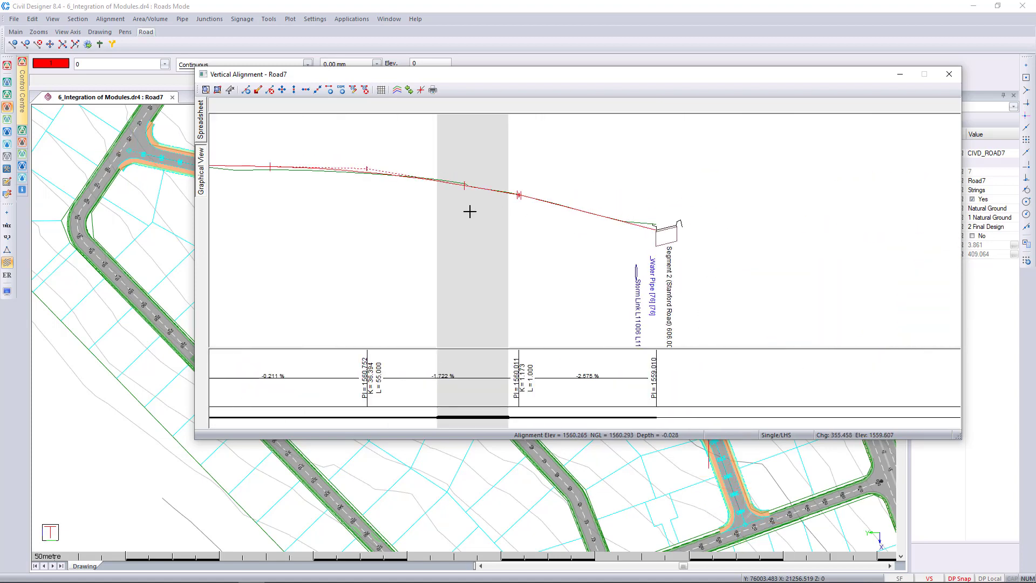
- Examine the grades and PIs of Road7's vertical alignment from its start to the middle services crossing, and close the alignment editor
scroll(754, 196, "up", 3)
scroll(754, 197, "left", 8)
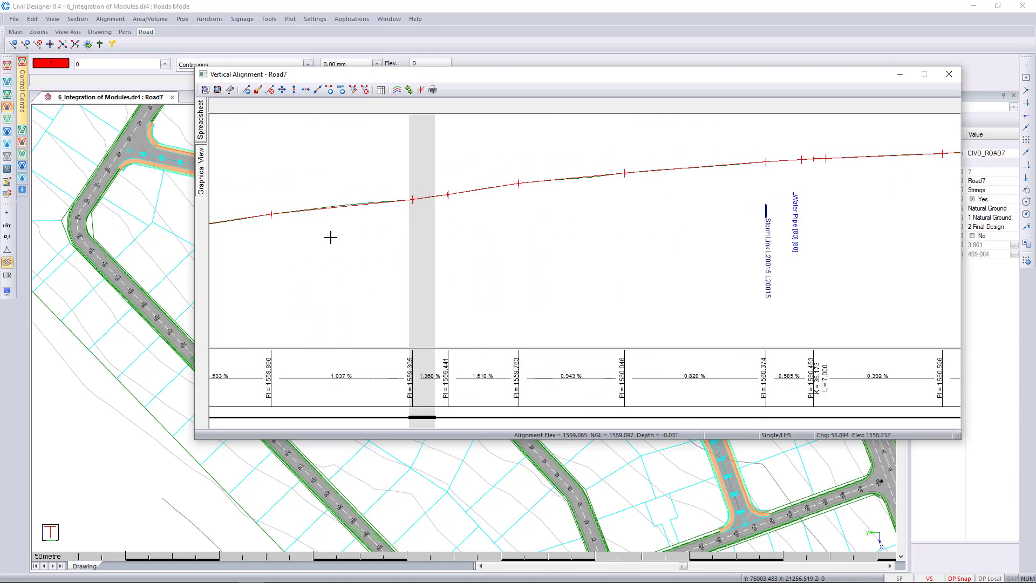
scroll(585, 229, "left", 2)
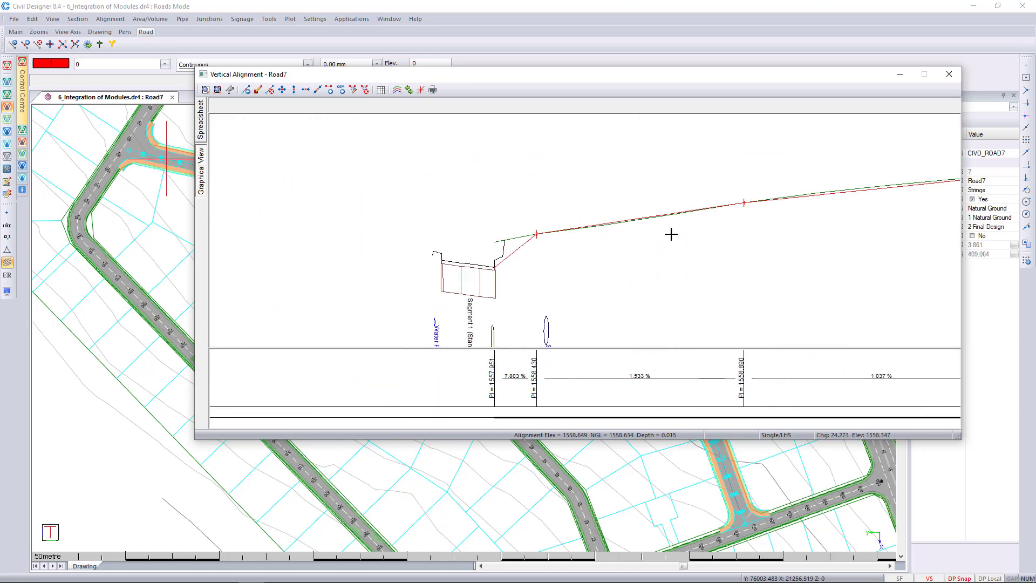
left_click_drag(444, 71, 322, 331)
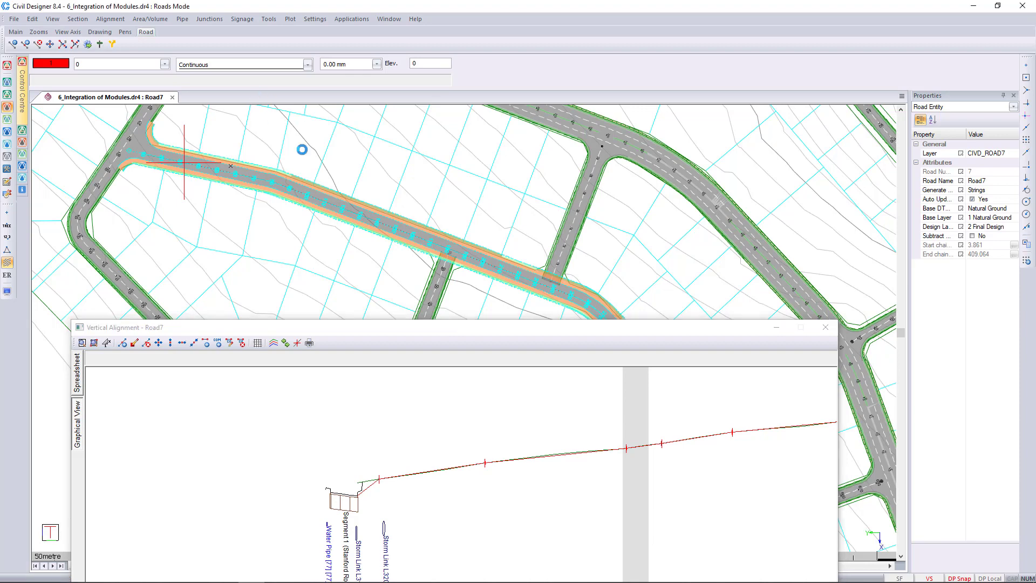
scroll(459, 302, "up", 2)
scroll(464, 286, "down", 4)
scroll(444, 297, "up", 3)
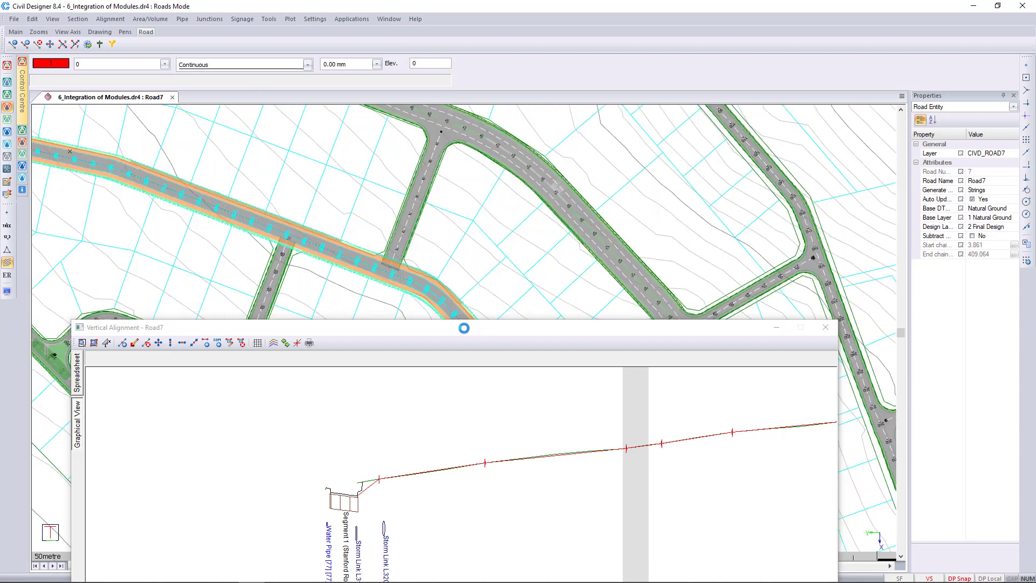
left_click_drag(473, 335, 501, 101)
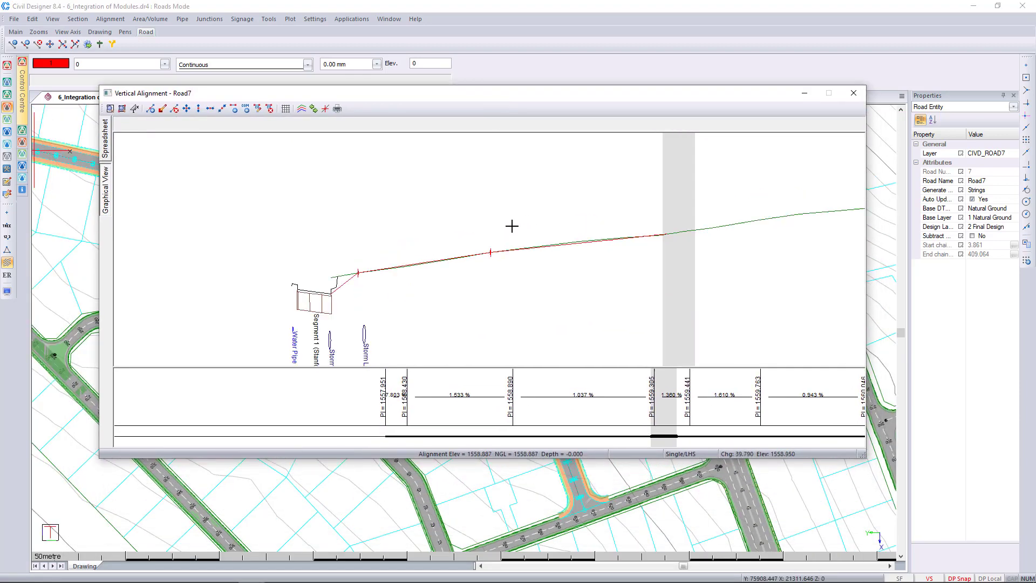
scroll(511, 225, "up", 2)
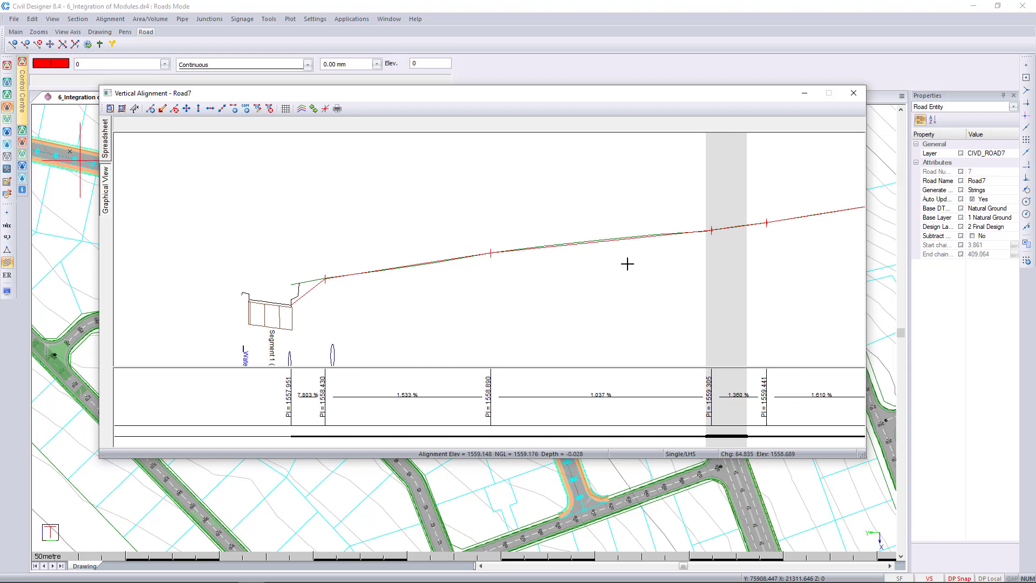
scroll(620, 259, "down", 1)
middle_click_drag(538, 243, 404, 233)
middle_click_drag(576, 229, 525, 229)
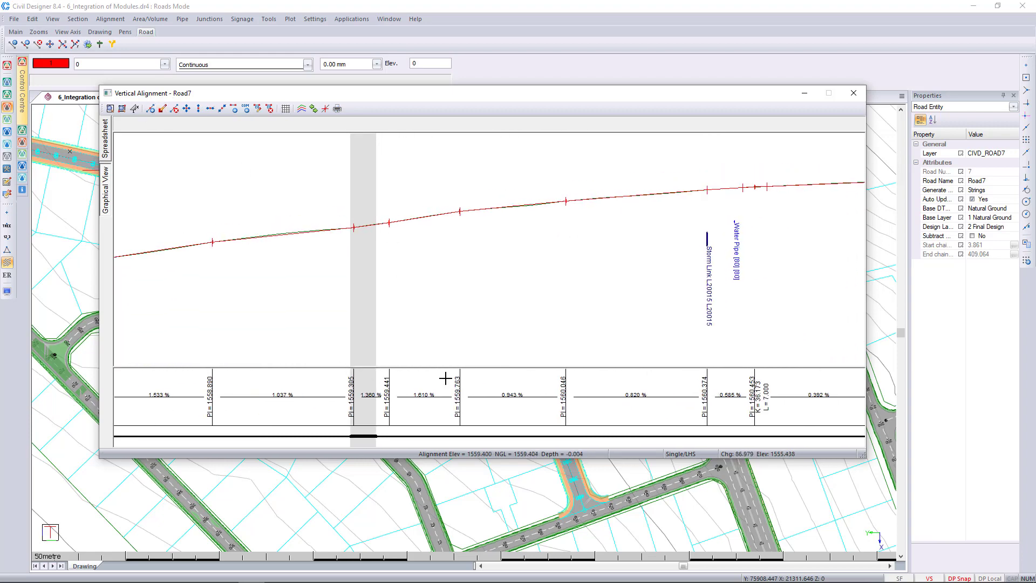
middle_click_drag(382, 255, 495, 257)
left_click(854, 94)
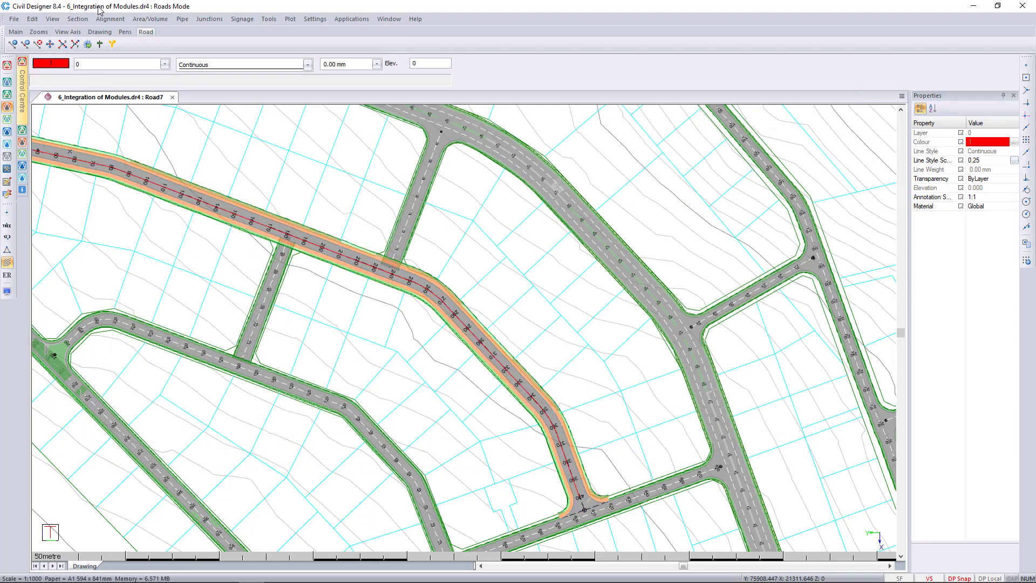
- Enable the use of design criteria for Road7 with a design speed of 50
left_click(110, 19)
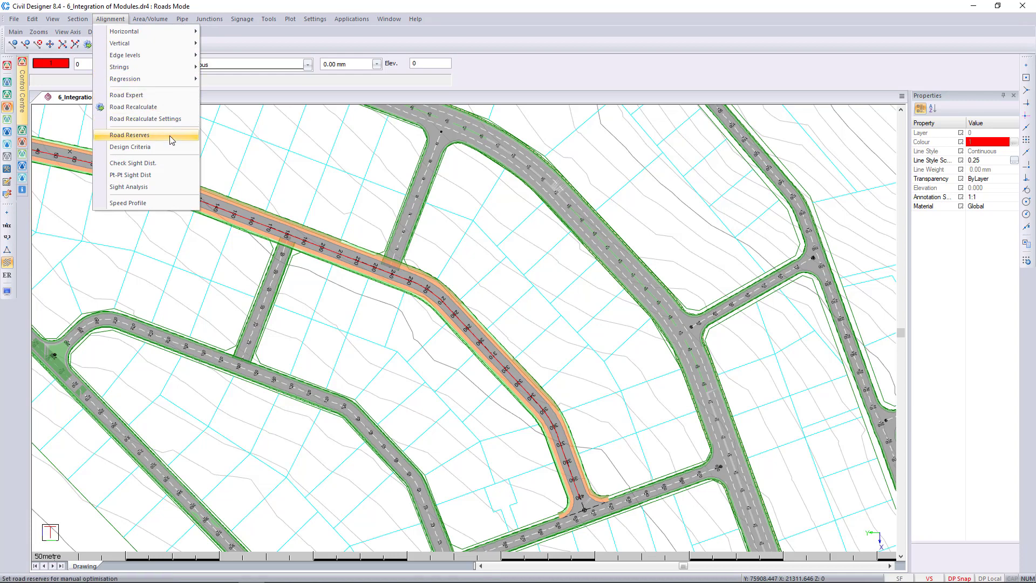
left_click(130, 146)
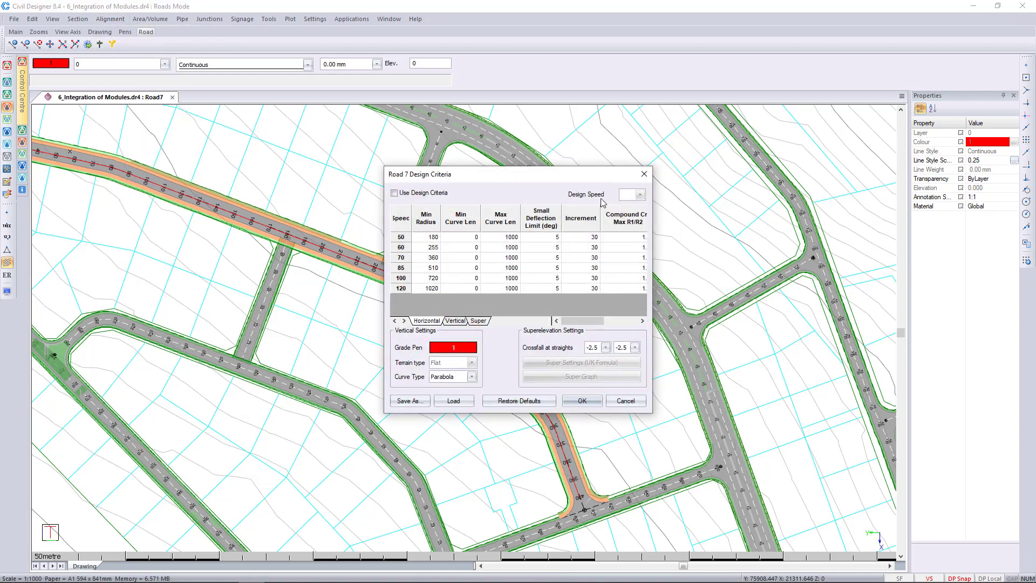
left_click(414, 196)
left_click(640, 195)
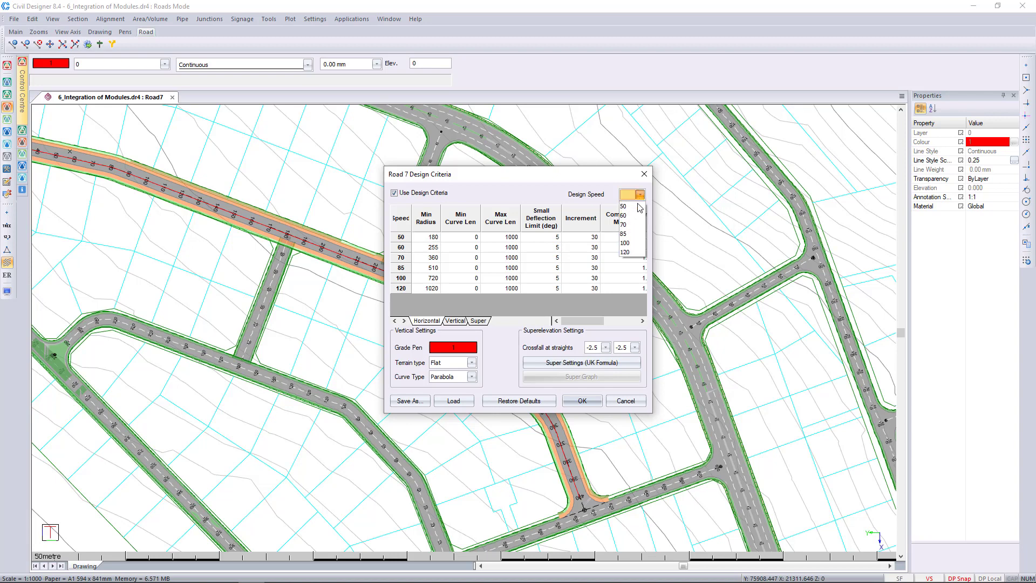
left_click(632, 207)
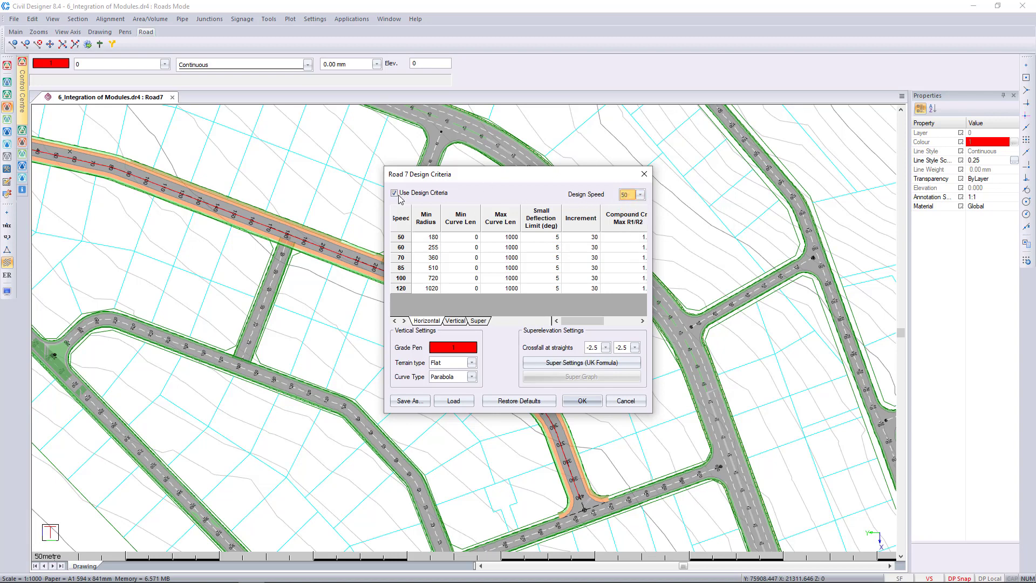
left_click(582, 401)
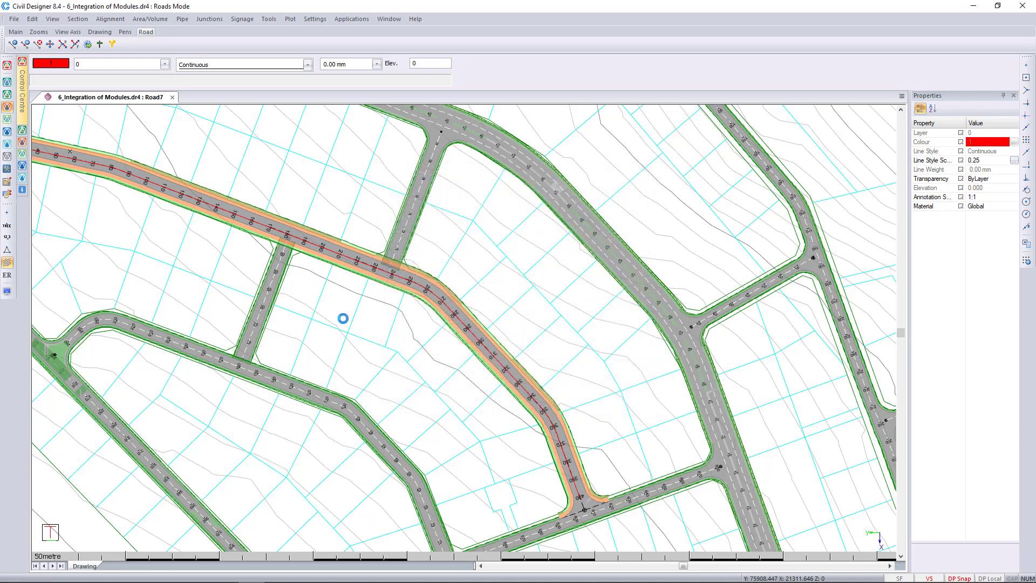
- Reopen Road7's vertical alignment at the road's start and check the vertical exaggeration setting of the view
left_click(111, 18)
mouse_move(128, 43)
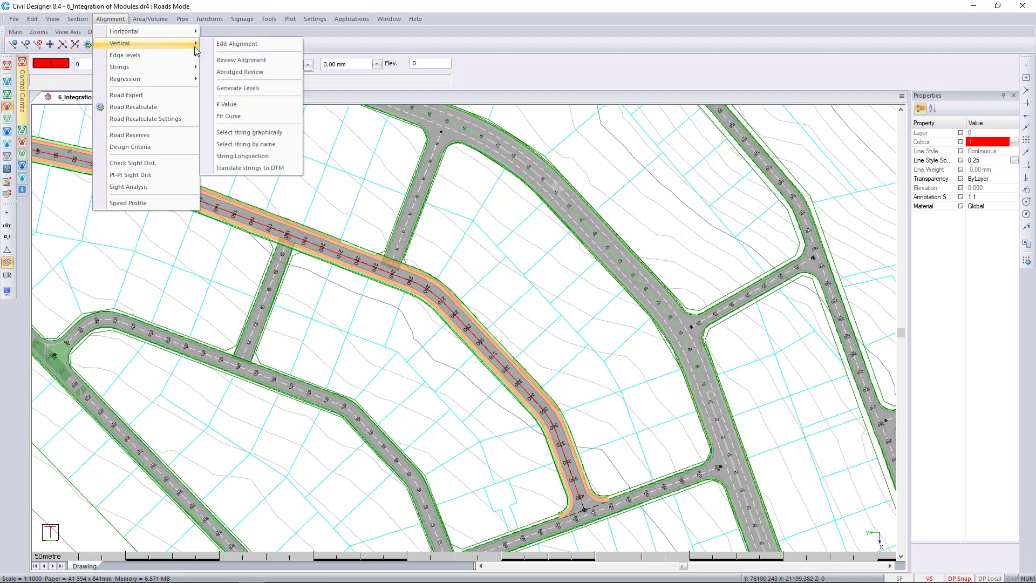
left_click(256, 50)
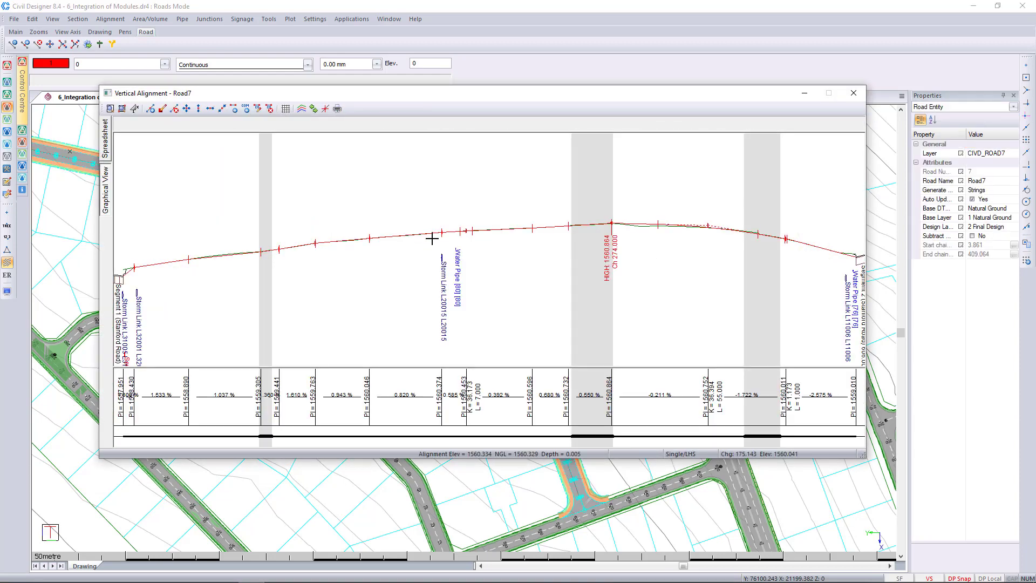
middle_click_drag(182, 282, 488, 247)
scroll(488, 247, "up", 4)
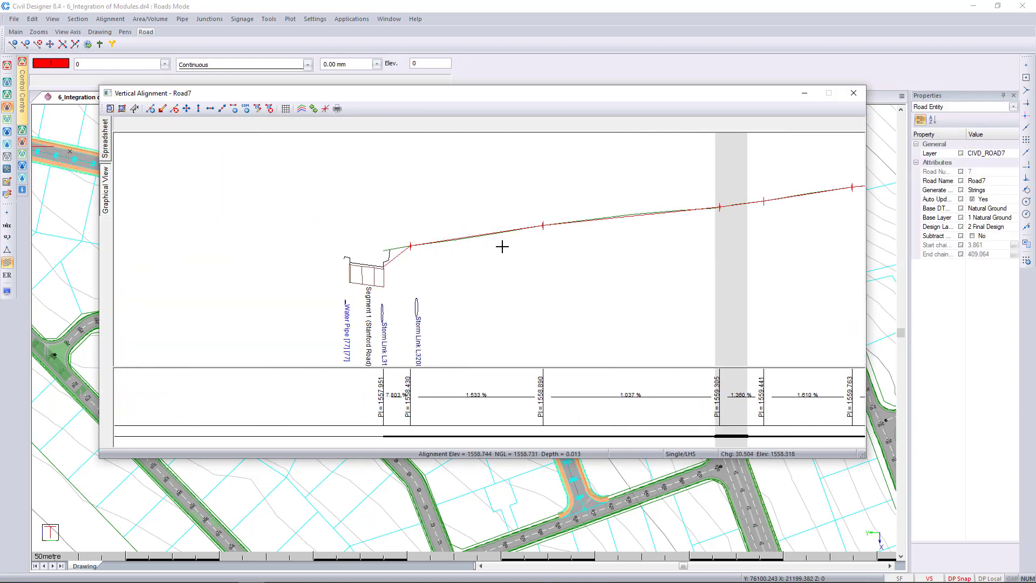
scroll(508, 239, "up", 2)
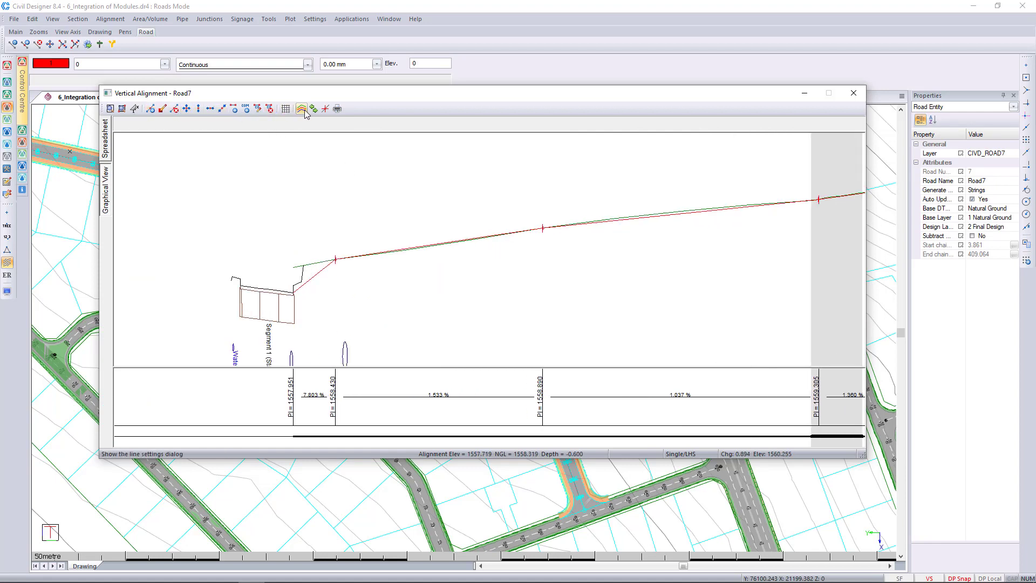
left_click(134, 108)
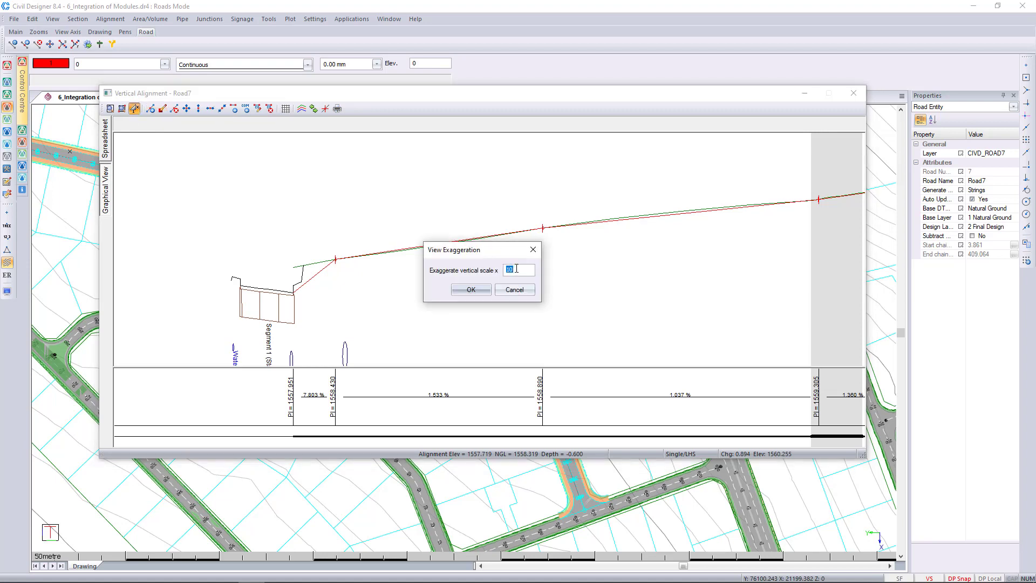
left_click(471, 289)
- Examine Road7's long section over its full length and the service crossings below the Stanford Road junction at its start
scroll(647, 243, "down", 3)
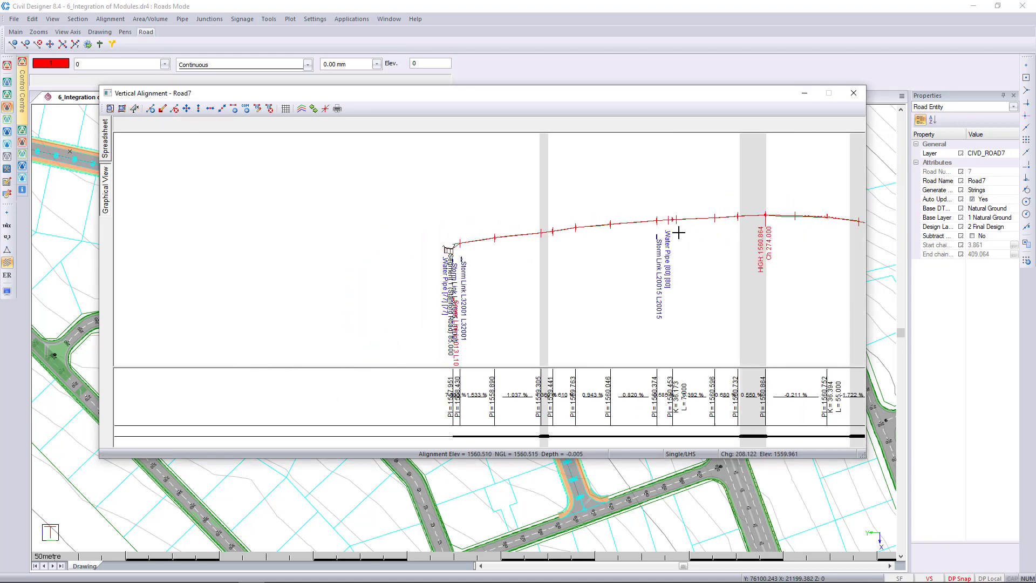
scroll(701, 225, "right", 5)
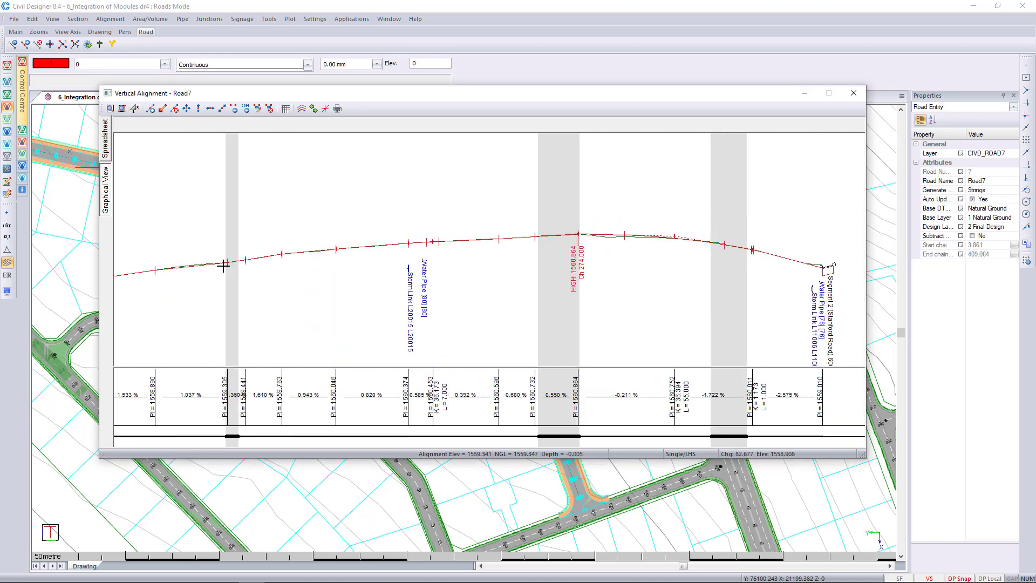
scroll(215, 262, "left", 3)
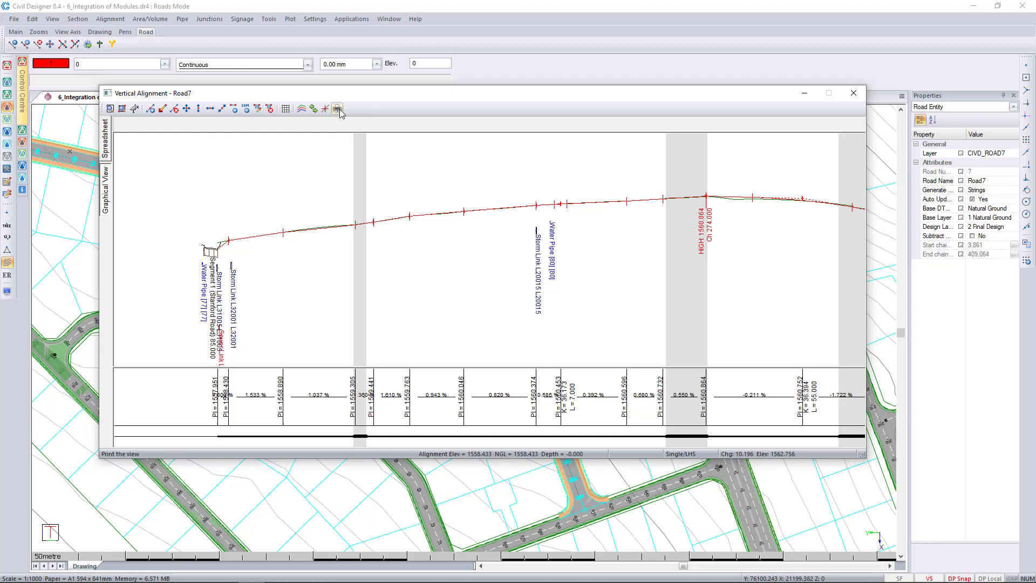
scroll(518, 242, "up", 2)
scroll(487, 248, "up", 3)
scroll(354, 253, "up", 1)
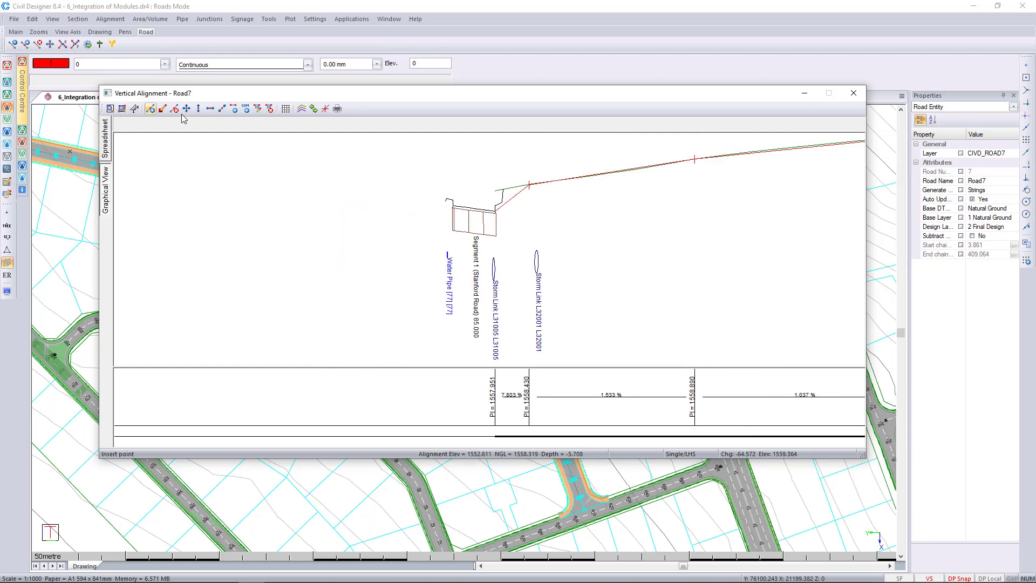
left_click(302, 109)
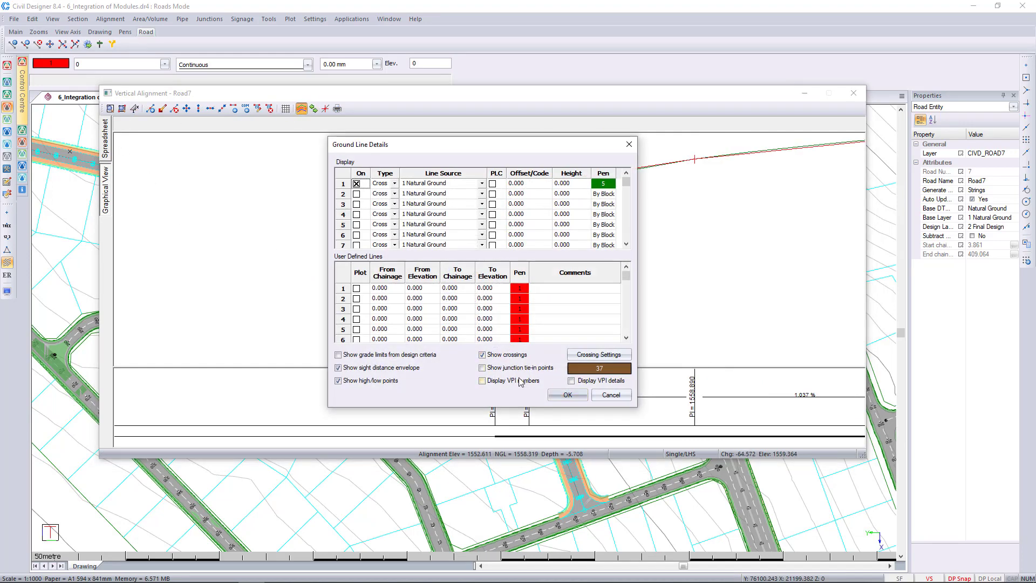
left_click(599, 355)
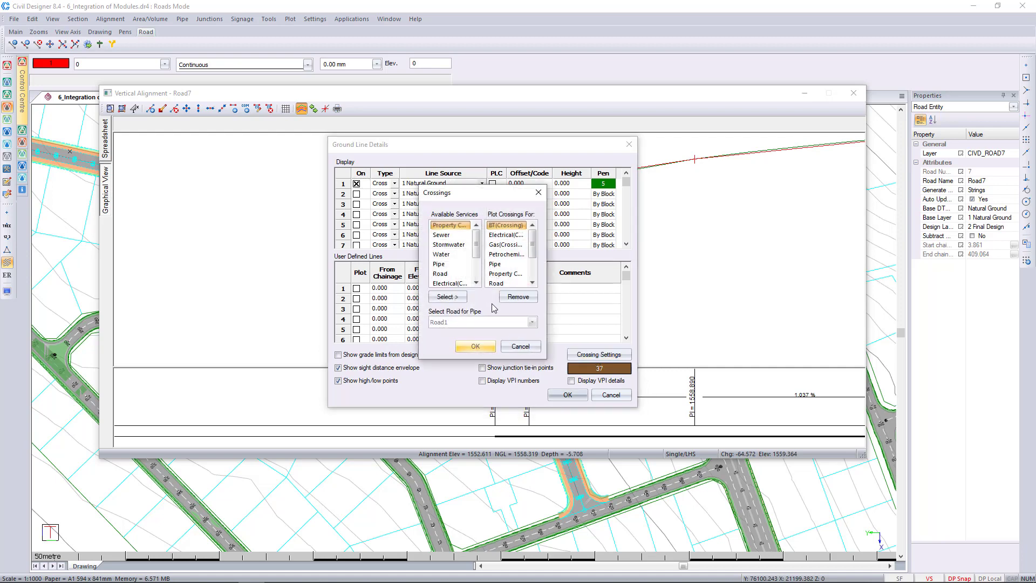
left_click(506, 245, "shift")
left_click(518, 297)
scroll(515, 270, "down", 2)
left_click(475, 345)
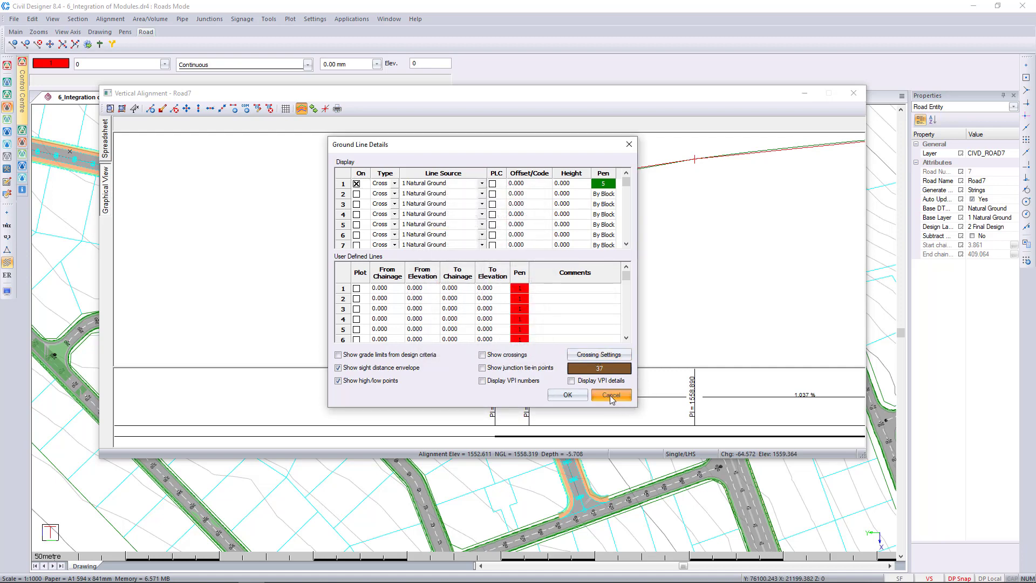
left_click(610, 395)
- Examine the storm link and water pipe crossings at Road7's far end and the vertical curves beyond the high point
scroll(493, 247, "down", 2)
scroll(303, 261, "right", 5)
scroll(604, 235, "right", 5)
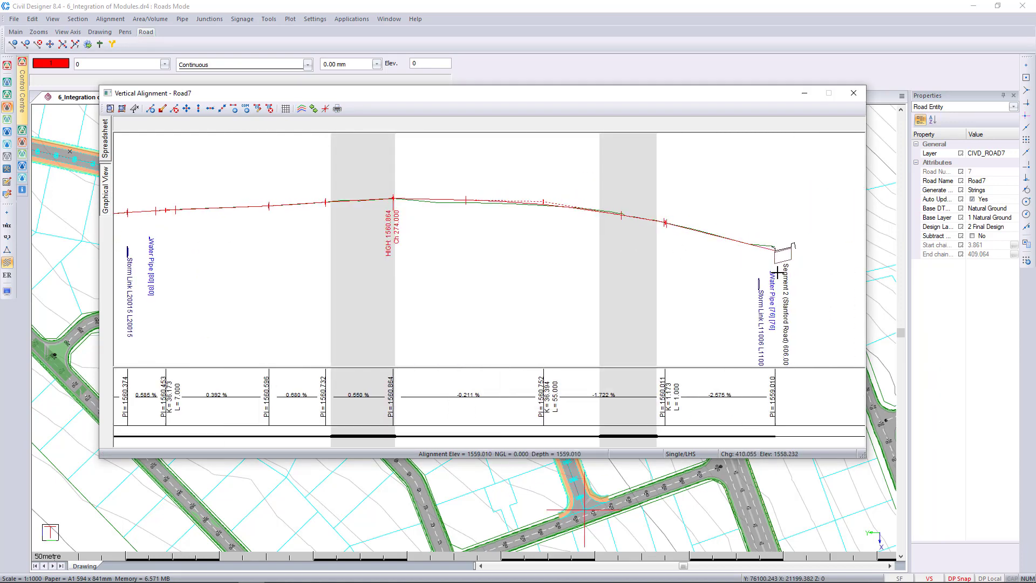
scroll(755, 270, "right", 5)
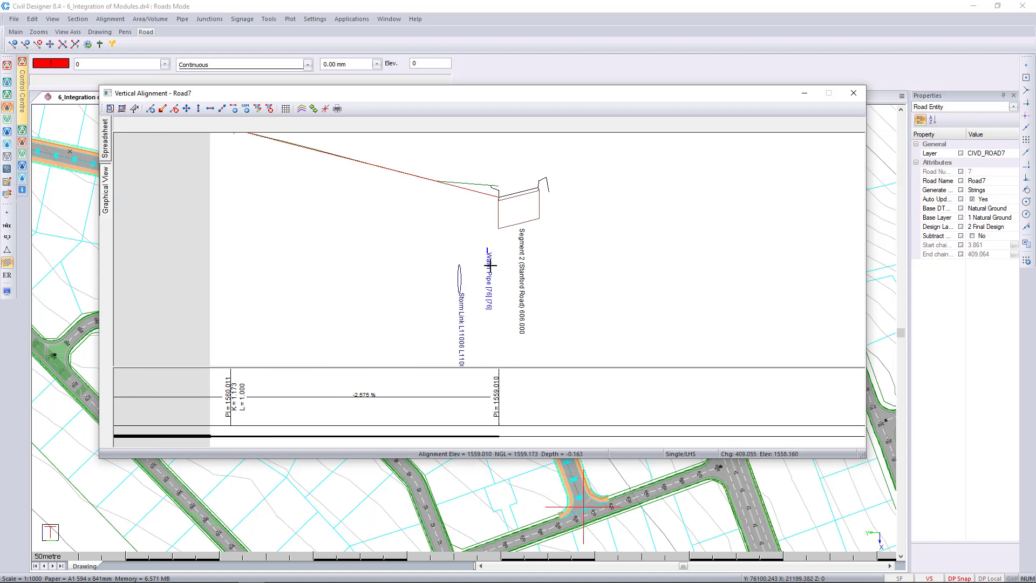
scroll(189, 176, "left", 10)
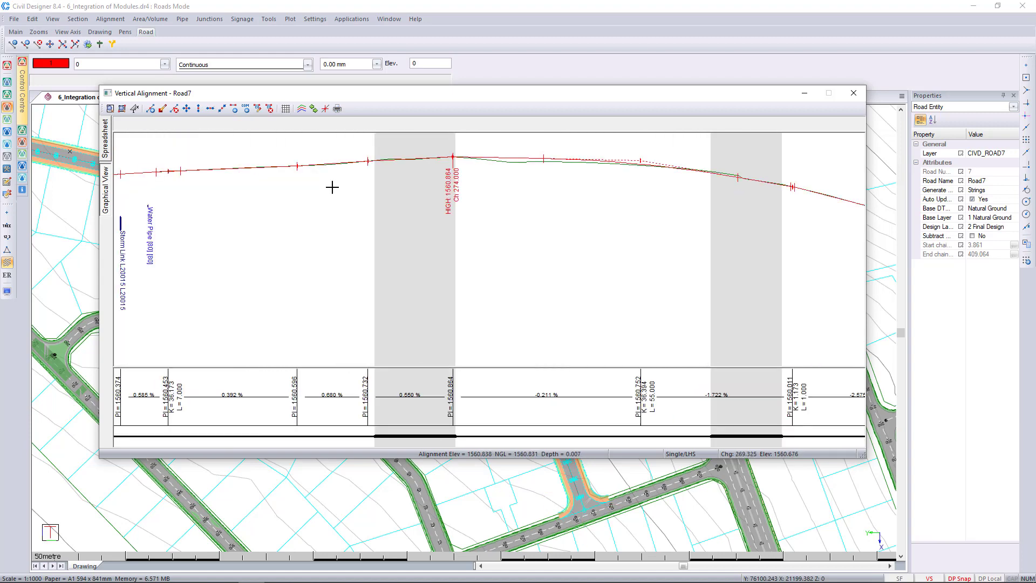
- Move the first VPI after Road7's start to about chainage 11.7, elevation 1558.232, and apply the minimum curve length
scroll(521, 210, "left", 10)
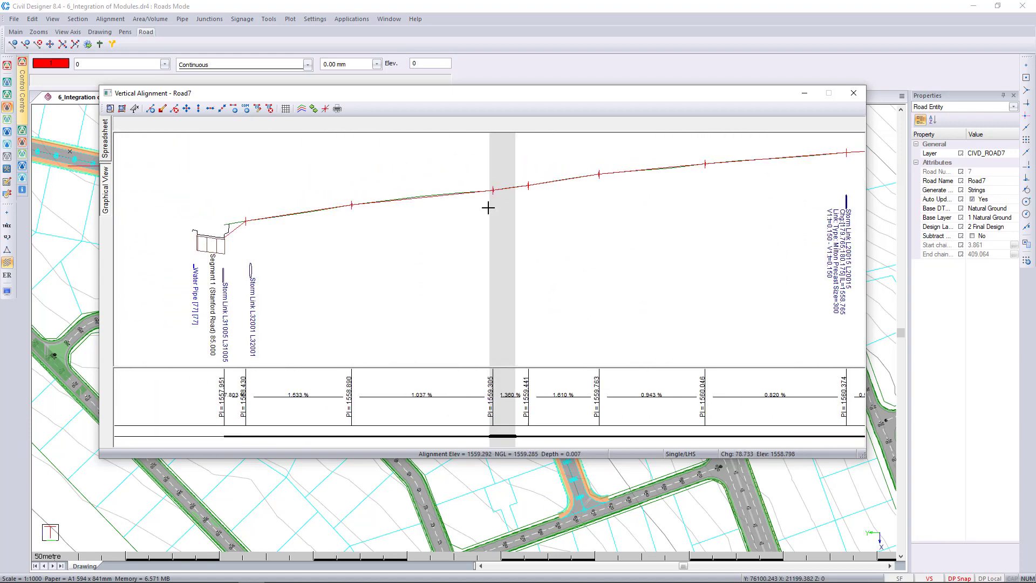
left_click(186, 108)
left_click(249, 220)
left_click(250, 226)
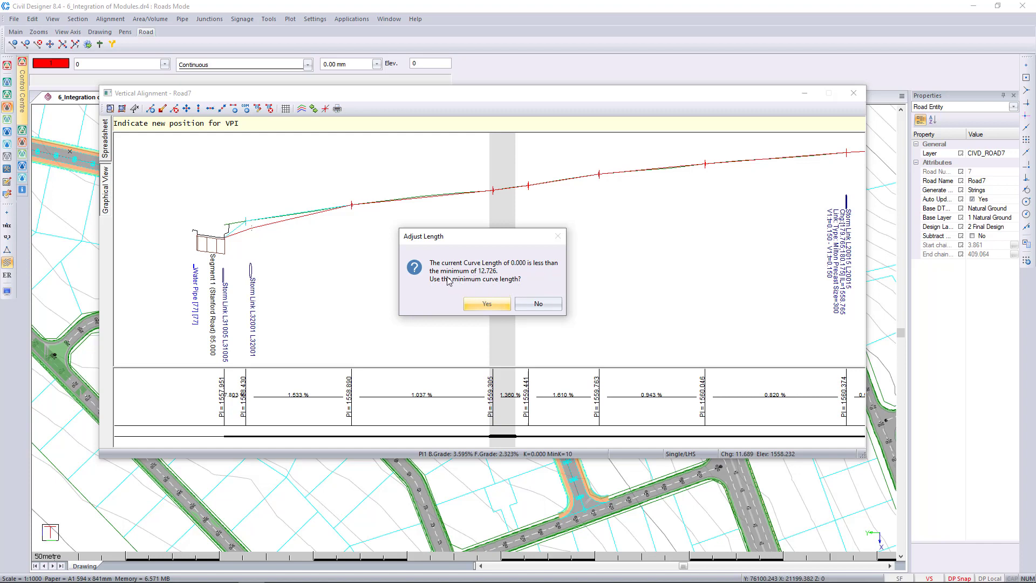
left_click(487, 303)
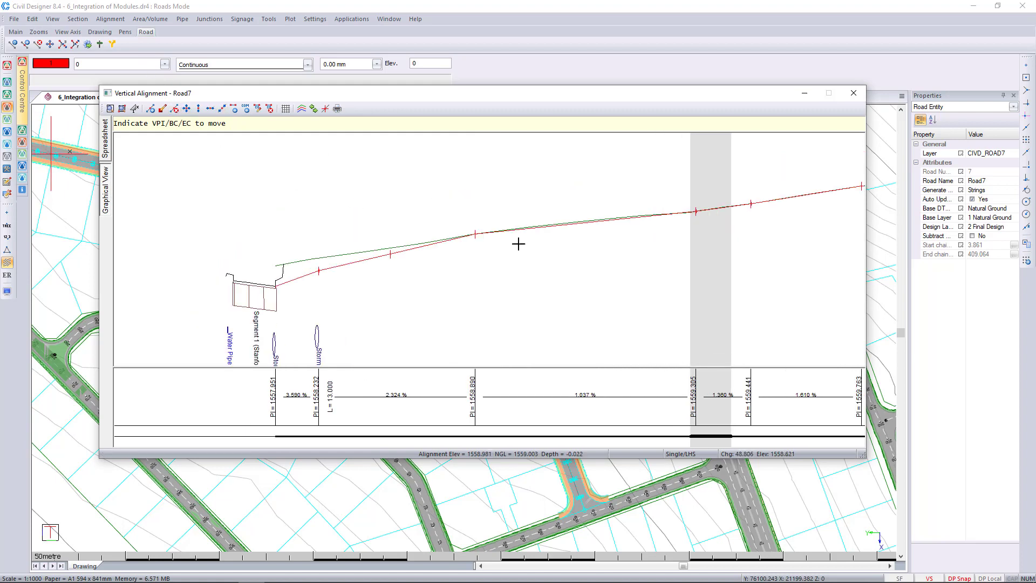
- Move the following VPI down to about chainage 46.3, elevation 1558.846, and accept its minimum curve length
left_click(475, 233)
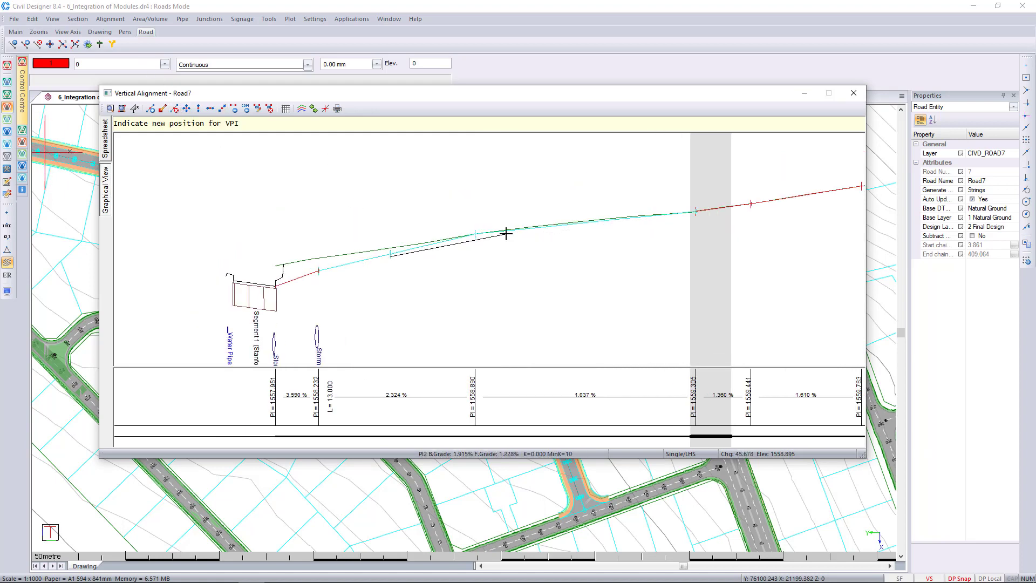
left_click(508, 235)
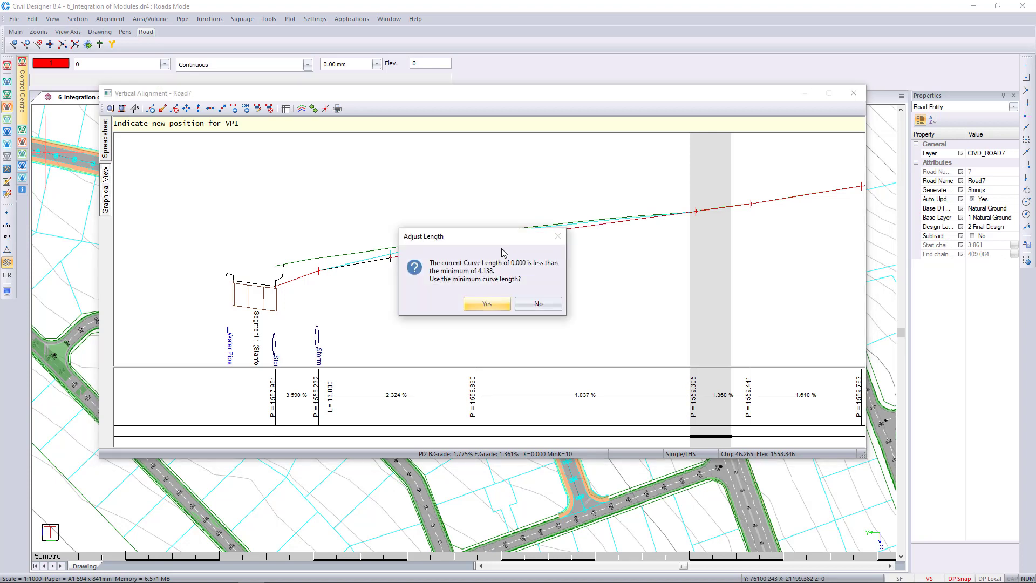
left_click(487, 304)
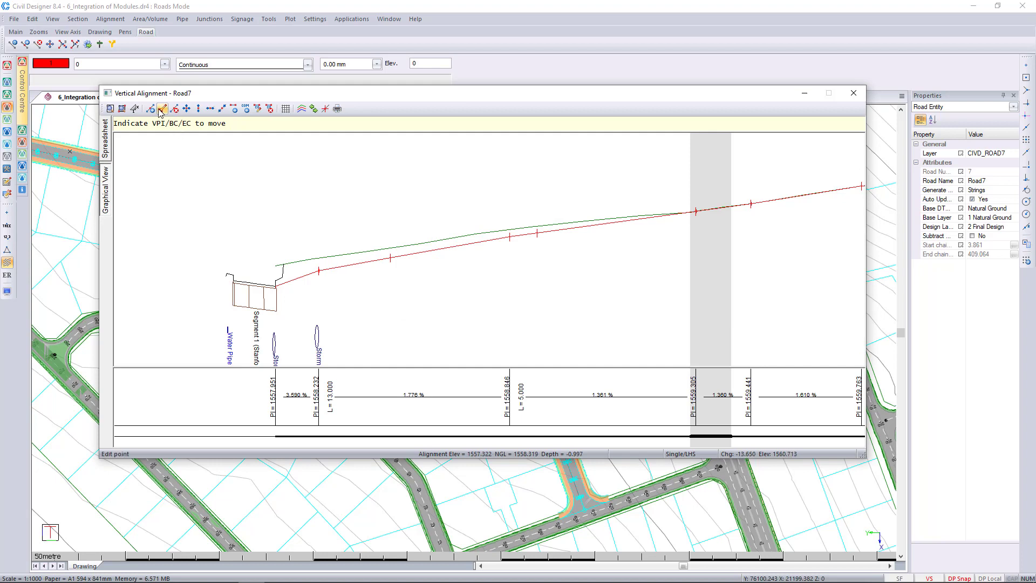
- Examine the remaining VPIs along Road7's long section, from the adjusted start to the far junction, for points to delete
left_click(174, 108)
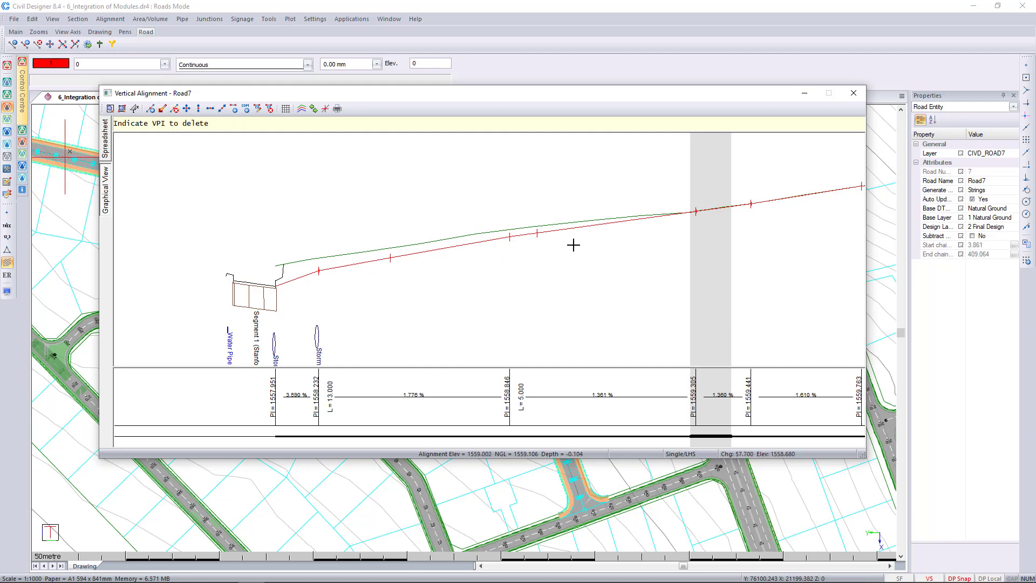
middle_click_drag(767, 227, 487, 248)
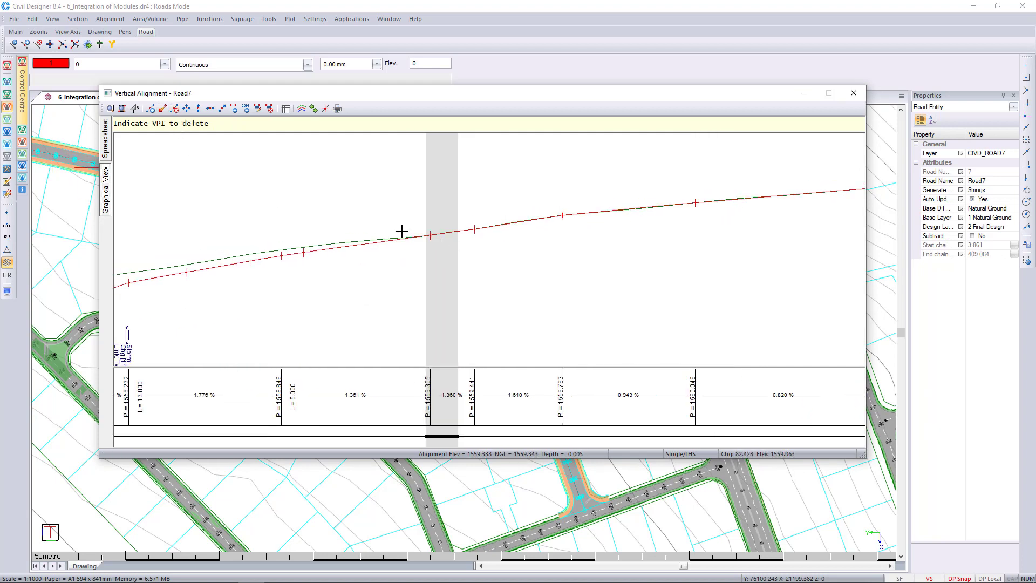
middle_click_drag(690, 233, 416, 250)
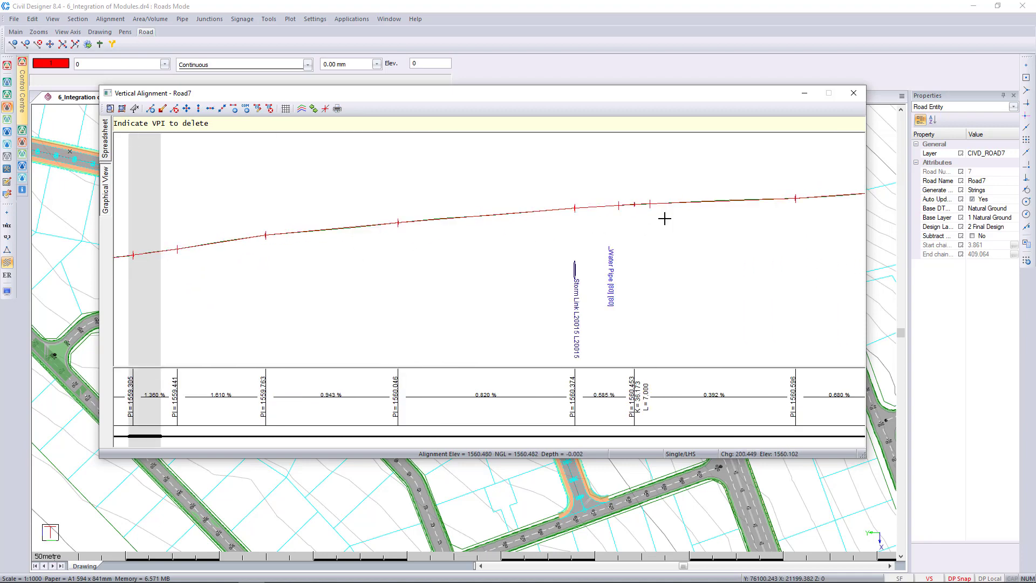
middle_click_drag(665, 217, 475, 231)
middle_click_drag(740, 224, 560, 213)
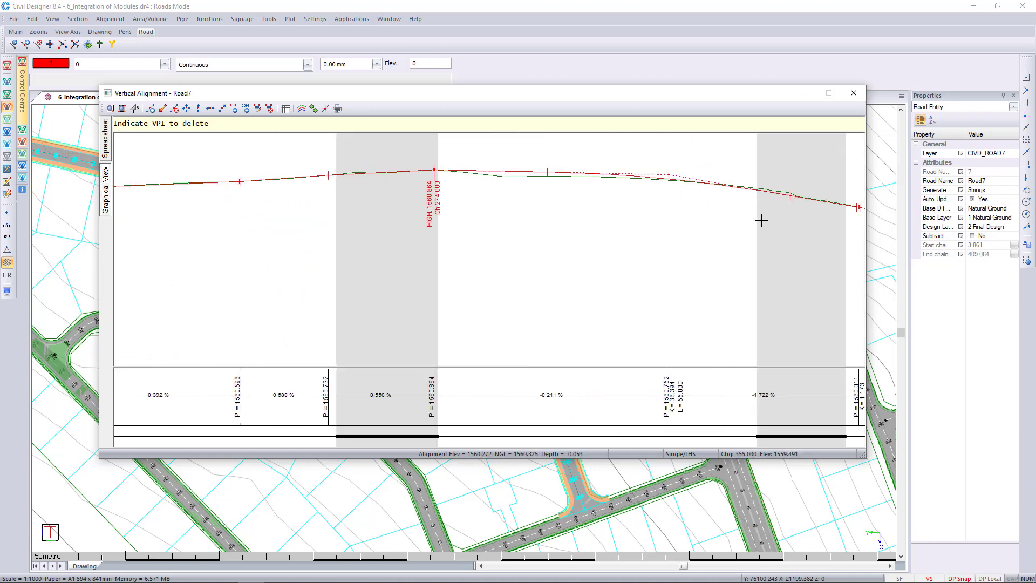
middle_click_drag(671, 197, 654, 246)
scroll(689, 208, "down", 2)
scroll(597, 219, "down", 2)
scroll(475, 264, "down", 1)
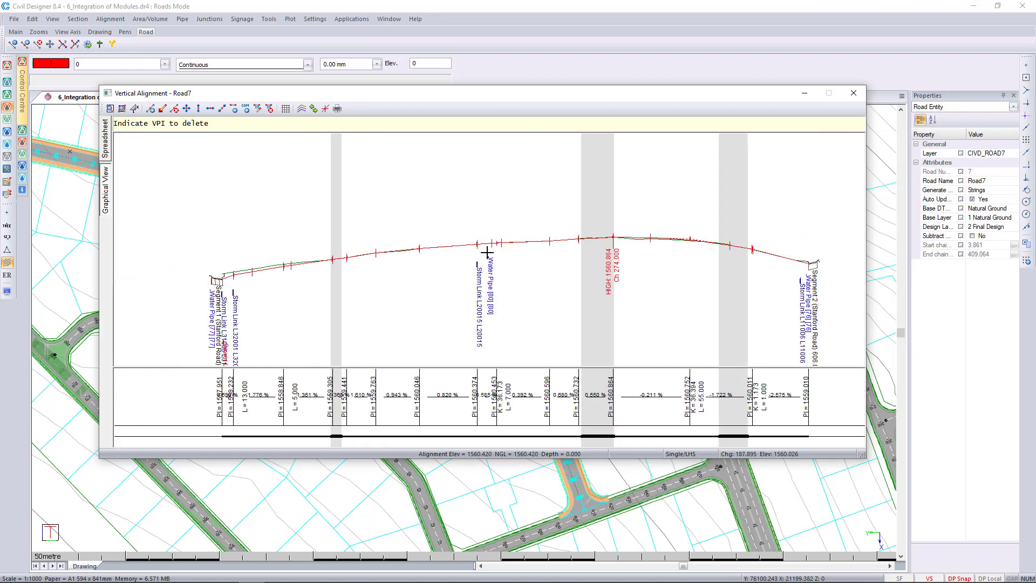
scroll(282, 273, "up", 2)
scroll(280, 273, "up", 1)
scroll(424, 232, "up", 1)
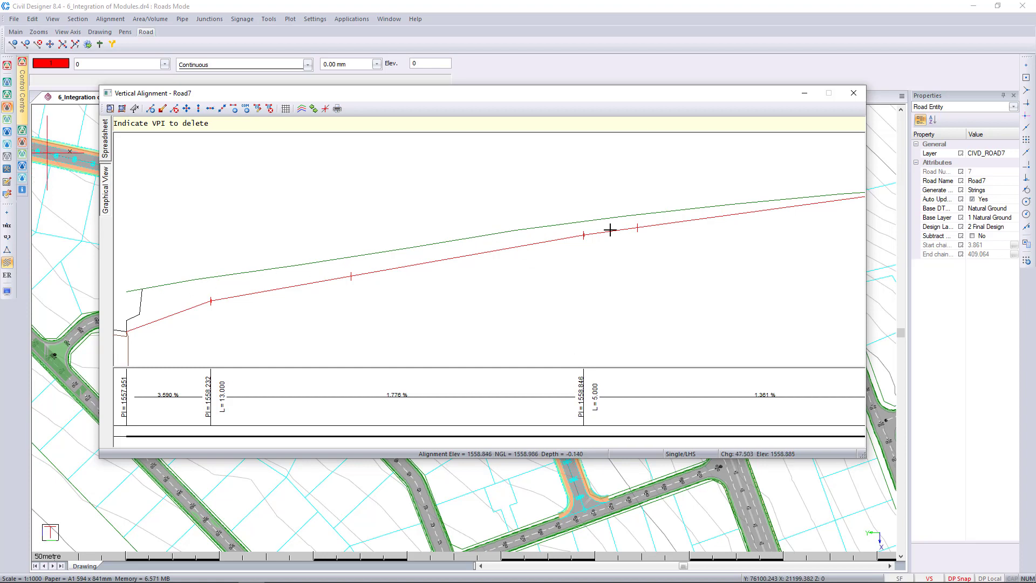
middle_click_drag(608, 229, 359, 234)
middle_click_drag(692, 195, 416, 208)
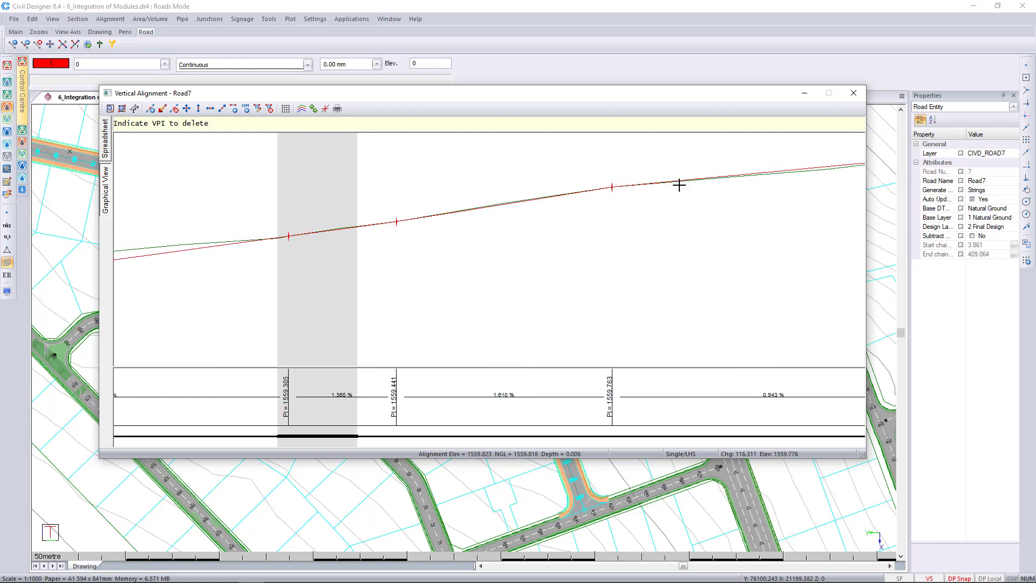
- Close Road7's vertical alignment and save the changes
scroll(678, 185, "down", 2)
scroll(400, 210, "down", 2)
scroll(728, 193, "down", 2)
left_click(855, 94)
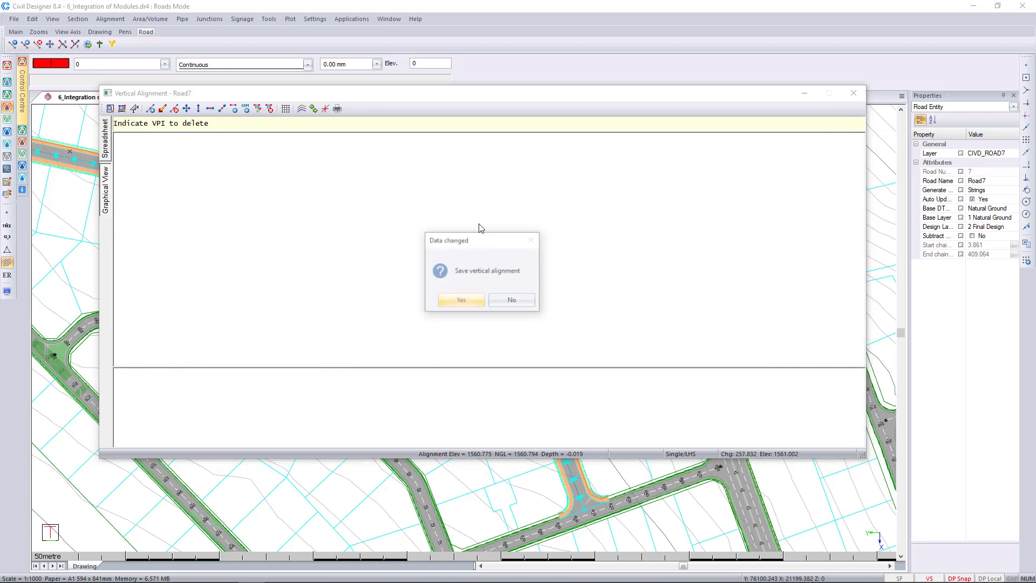
left_click(473, 301)
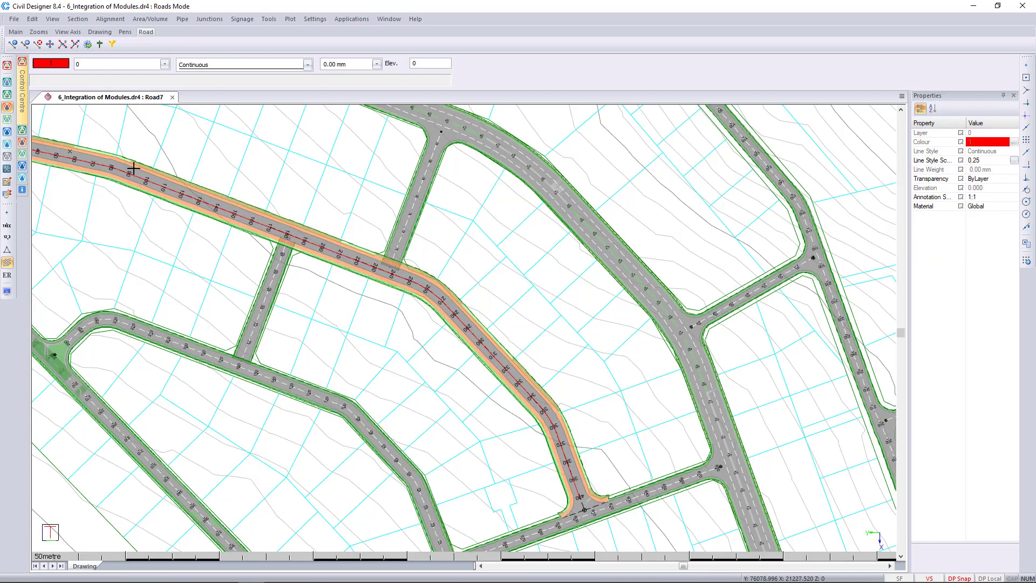
- Examine Road7 in plan from its starting junction past the side roads and bends to its far junction
scroll(104, 163, "up", 2)
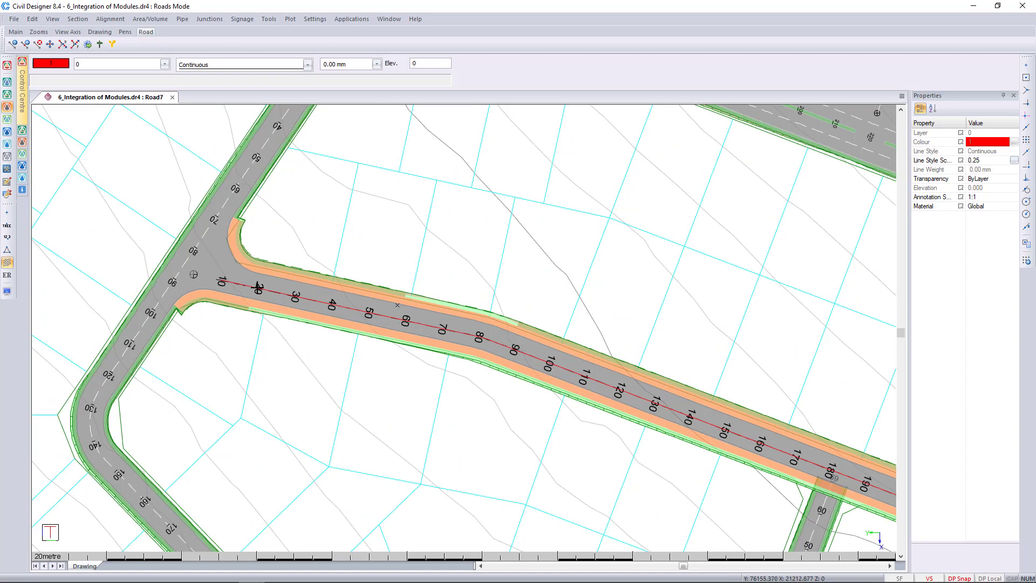
middle_click_drag(789, 451, 410, 254)
middle_click_drag(756, 431, 485, 280)
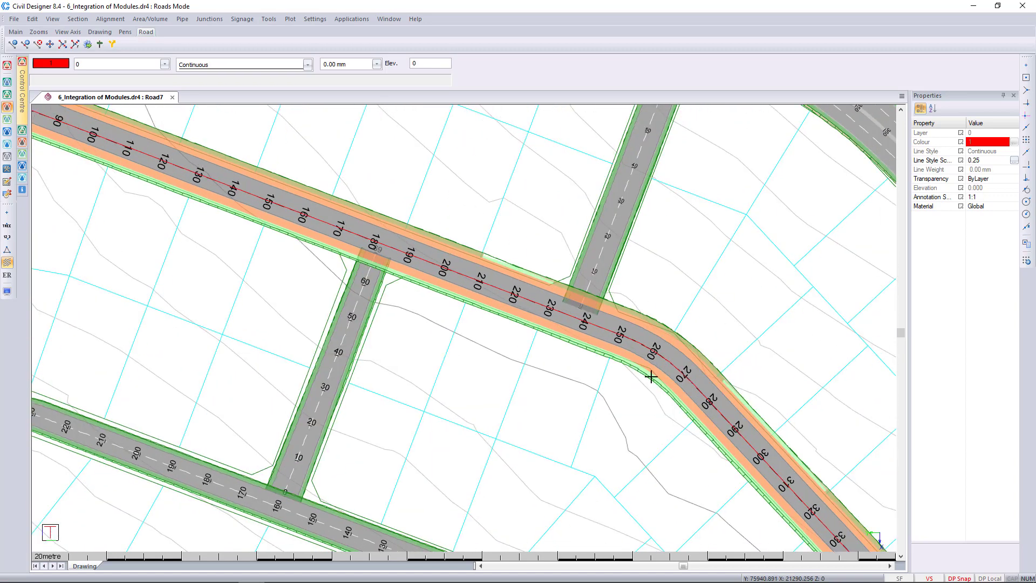
middle_click_drag(782, 448, 440, 219)
scroll(411, 298, "down", 3)
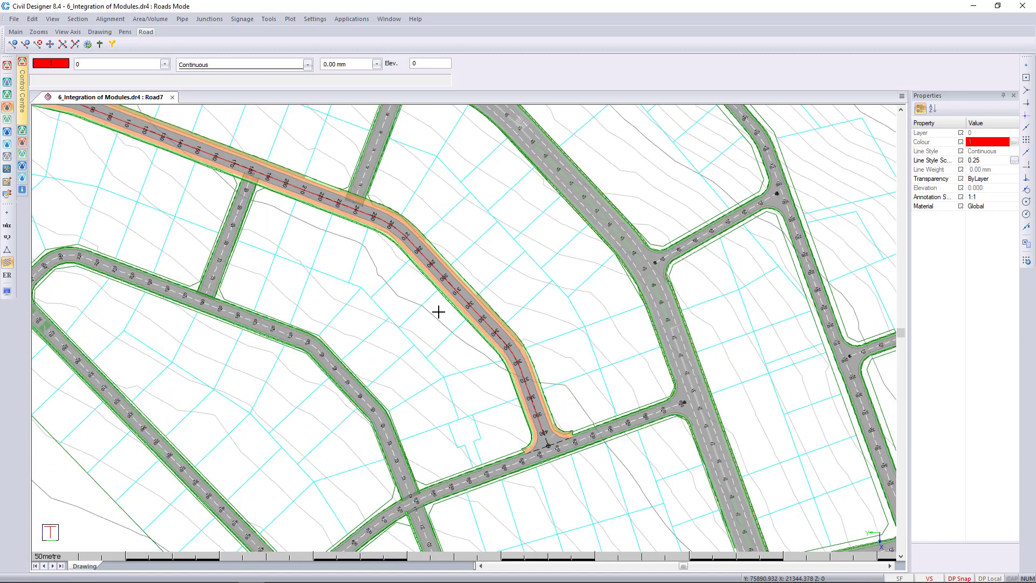